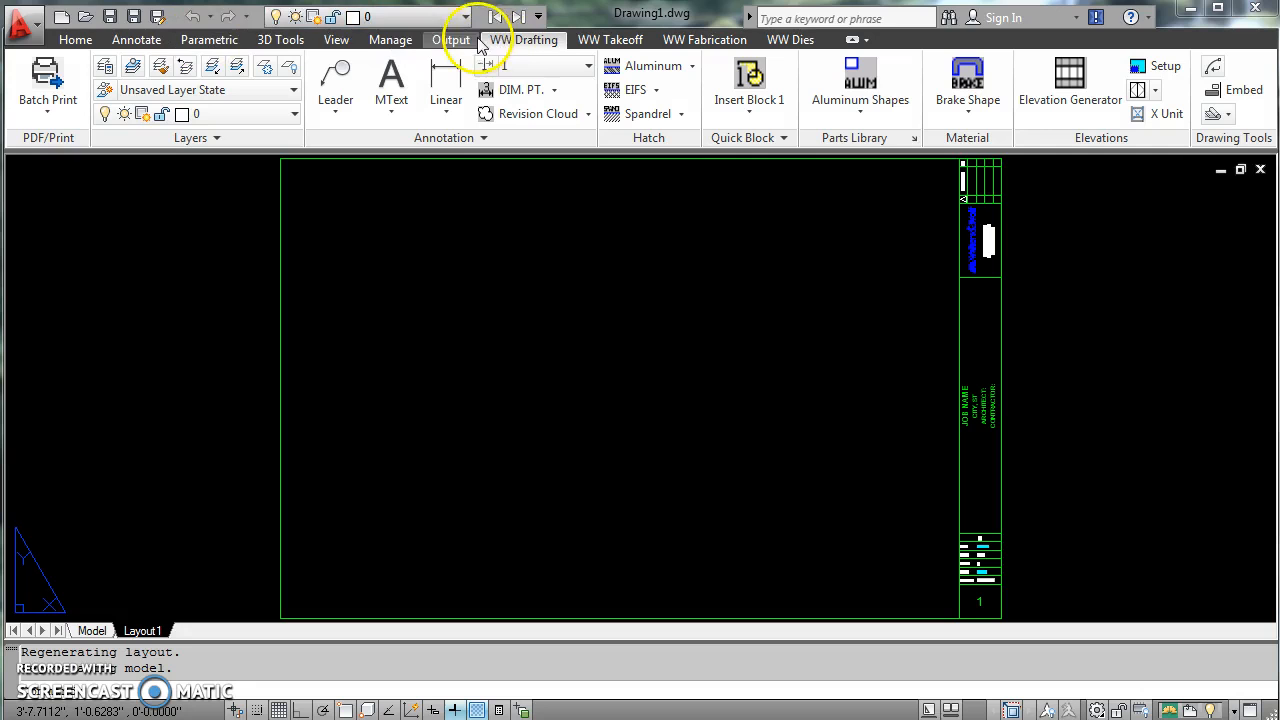
Look through the WW Drafting, WW Takeoff, WW Fabrication and WW Dies tool sets.
{"action": "left_click", "coordinate": [610, 40]}
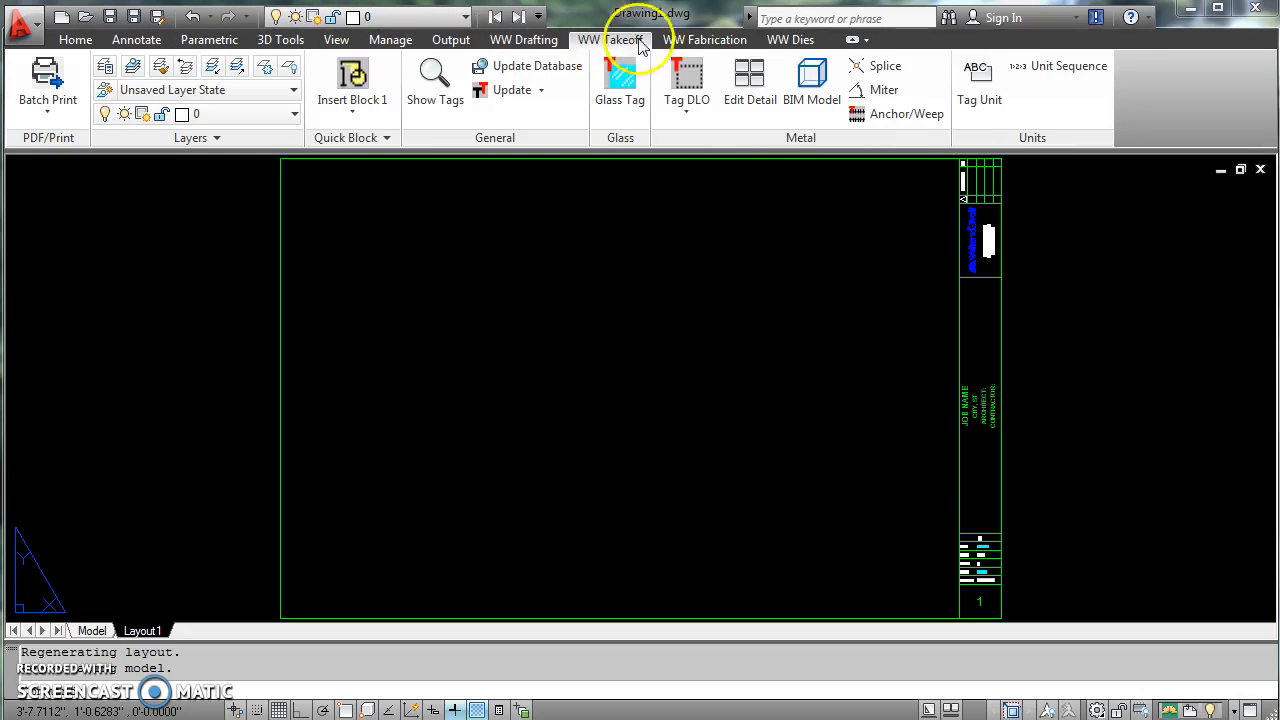
{"action": "left_click", "coordinate": [726, 40]}
{"action": "left_click", "coordinate": [538, 40]}
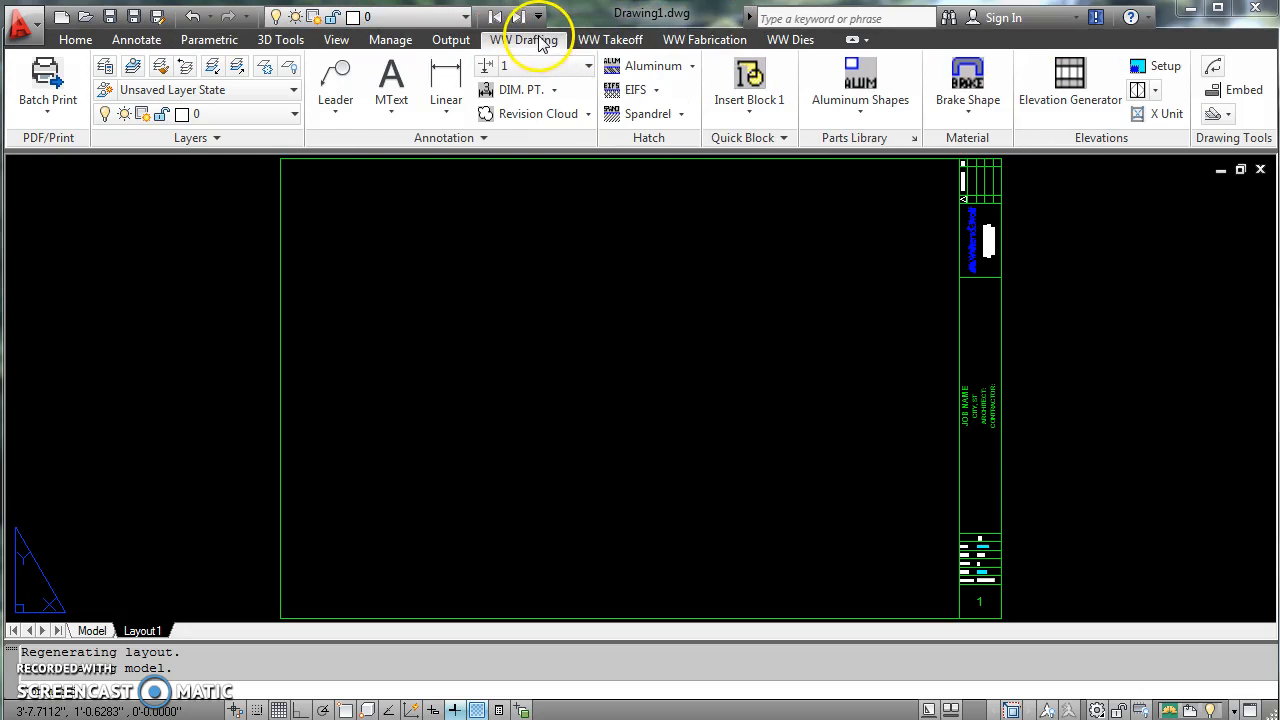
{"action": "left_click", "coordinate": [615, 39]}
{"action": "left_click", "coordinate": [693, 40]}
{"action": "left_click", "coordinate": [806, 42]}
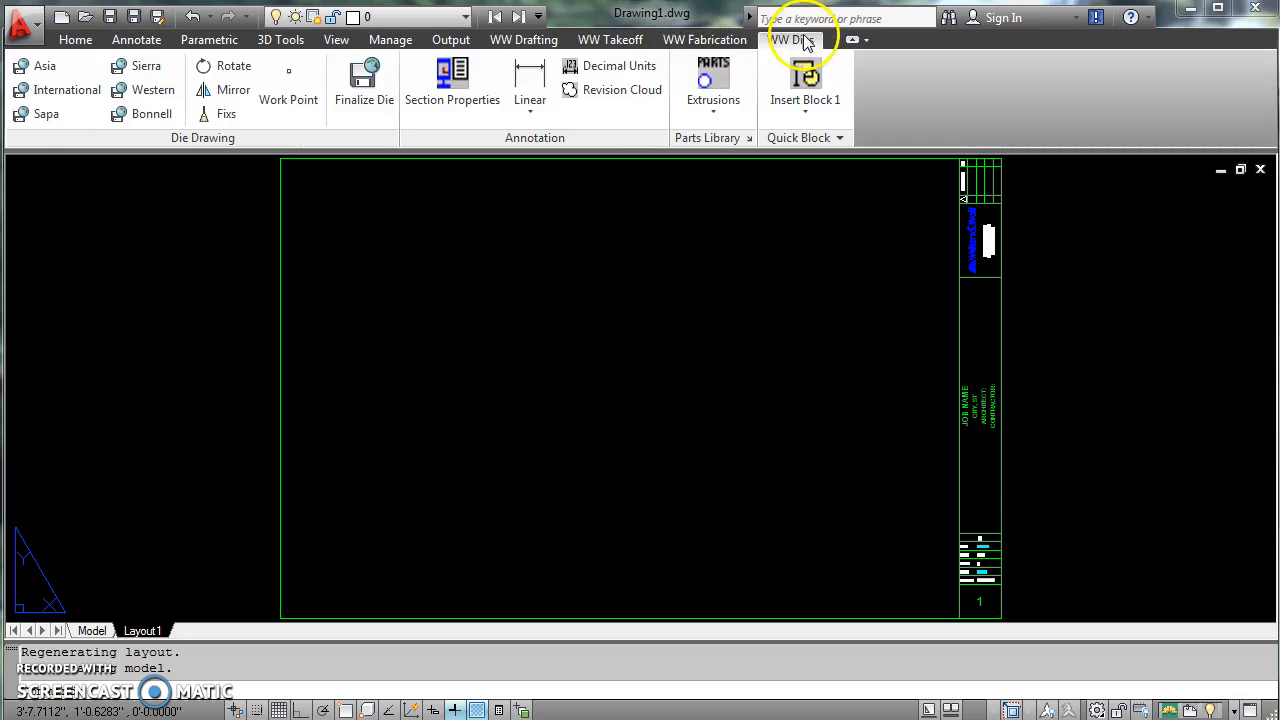
{"action": "left_click", "coordinate": [535, 40]}
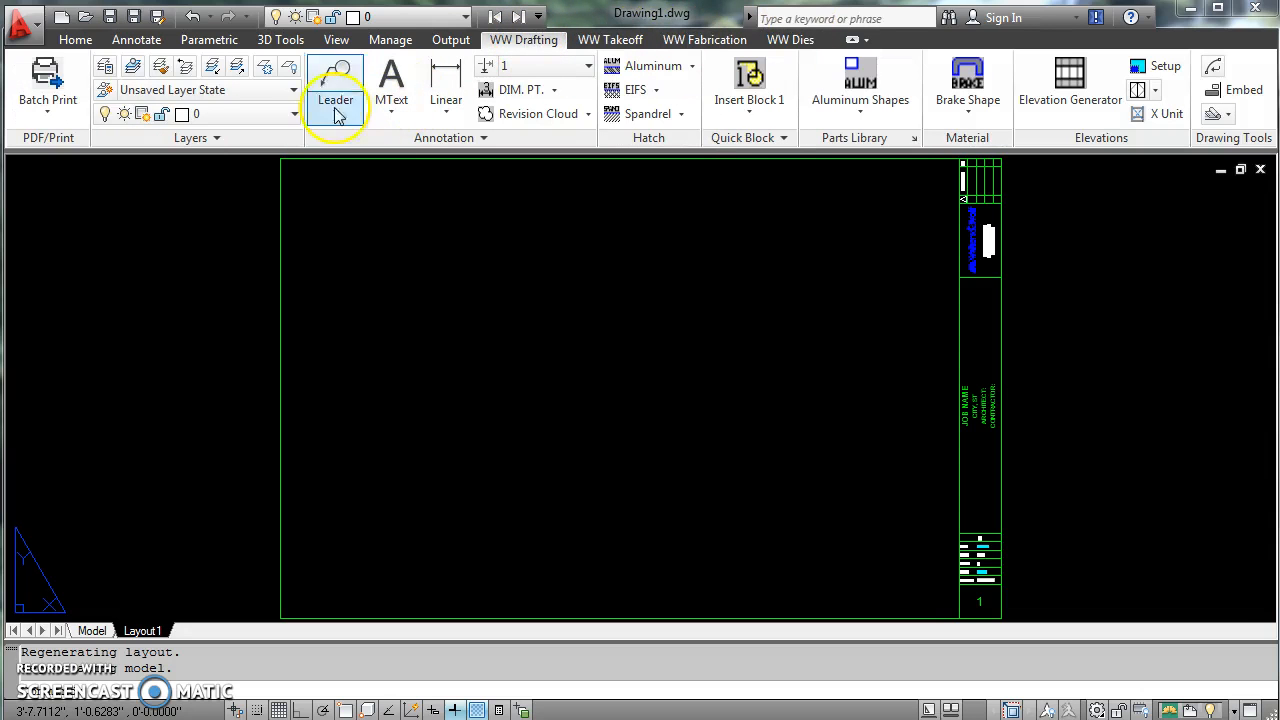
Bring up the standard drawing tools and switch from the layout to model space, framing the inside of the white border.
{"action": "left_click", "coordinate": [78, 42]}
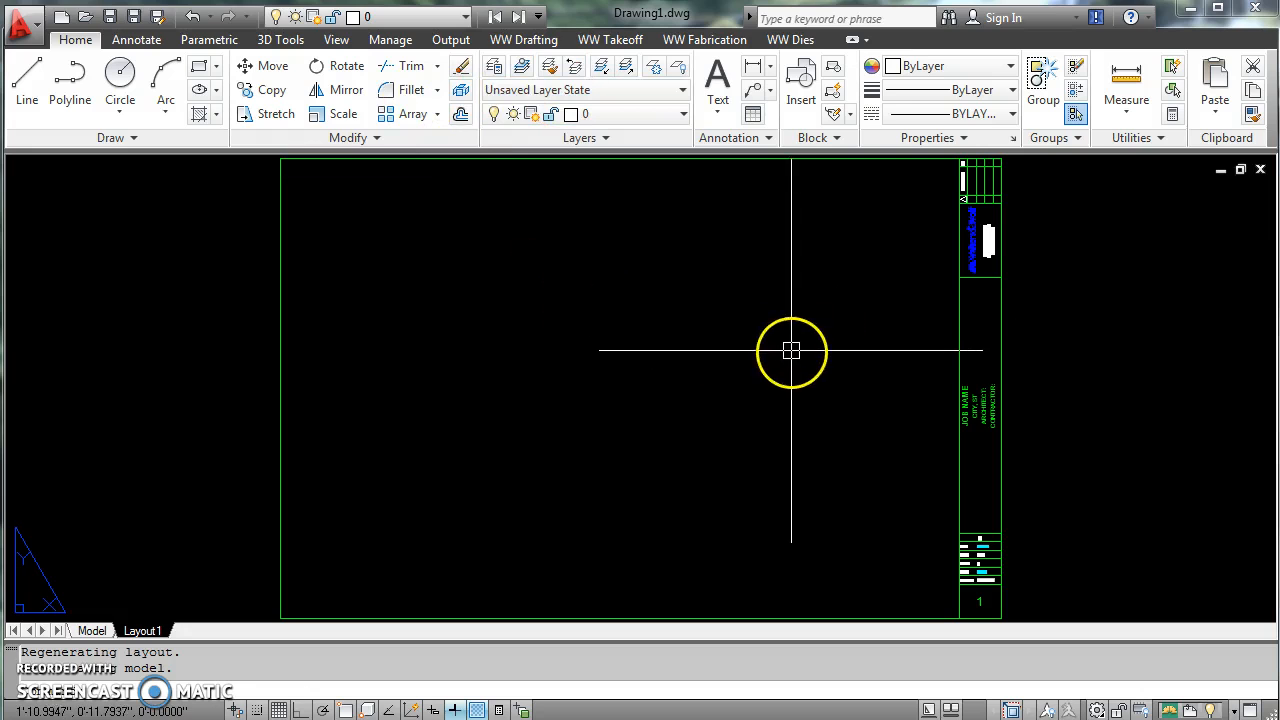
{"action": "left_click", "coordinate": [704, 347]}
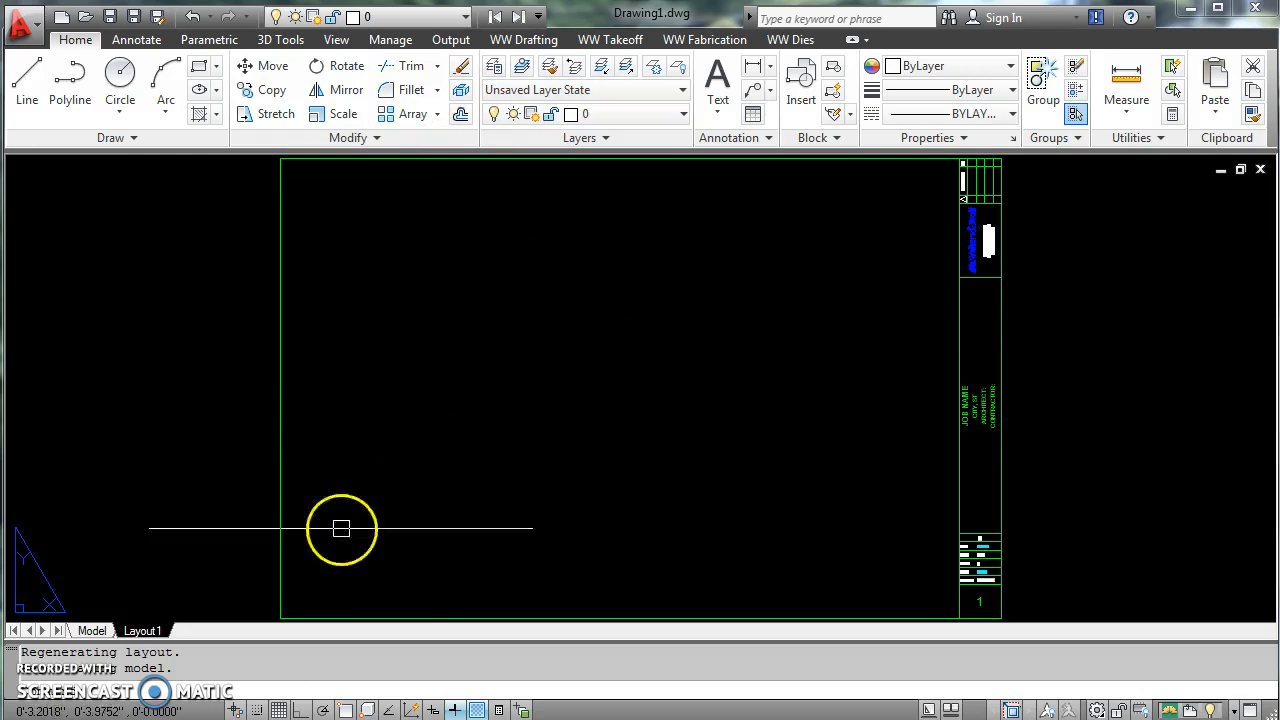
{"action": "left_click", "coordinate": [95, 633]}
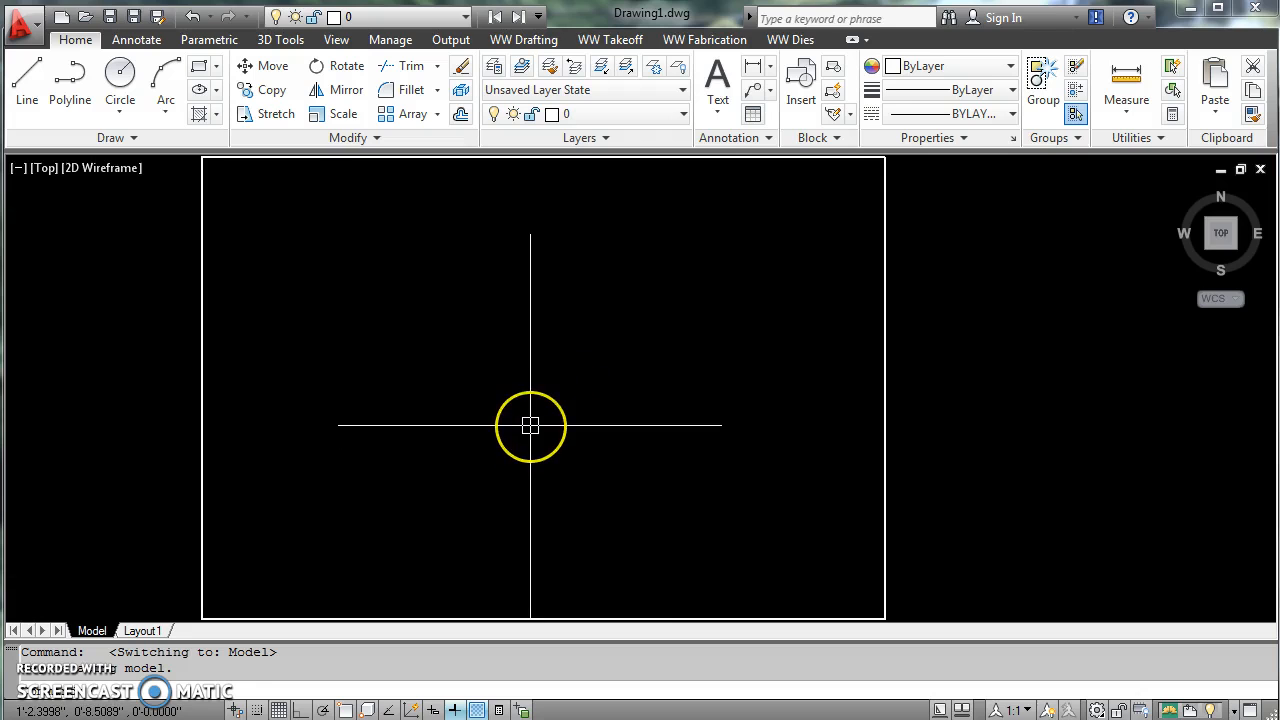
{"action": "mouse_move", "coordinate": [556, 453]}
{"action": "middle_mouse_down"}
{"action": "mouse_move", "coordinate": [734, 440]}
{"action": "mouse_move", "coordinate": [733, 466]}
{"action": "mouse_move", "coordinate": [749, 414]}
{"action": "mouse_move", "coordinate": [741, 383]}
{"action": "middle_mouse_up"}
{"action": "scroll", "coordinate": [741, 449], "scroll_direction": "up", "scroll_amount": 2}
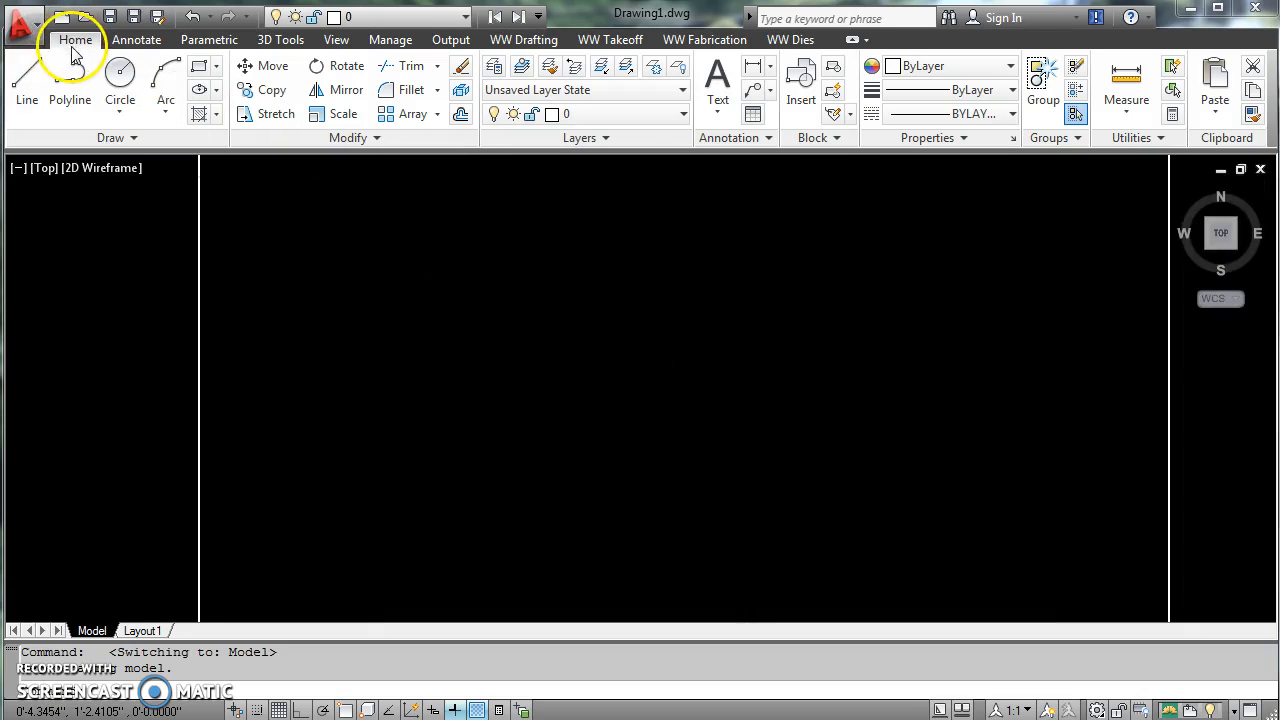
Draw one continuous zigzag chain of freehand angled lines, starting inside the border's upper-left area and spreading across to its right side.
{"action": "left_click", "coordinate": [18, 92]}
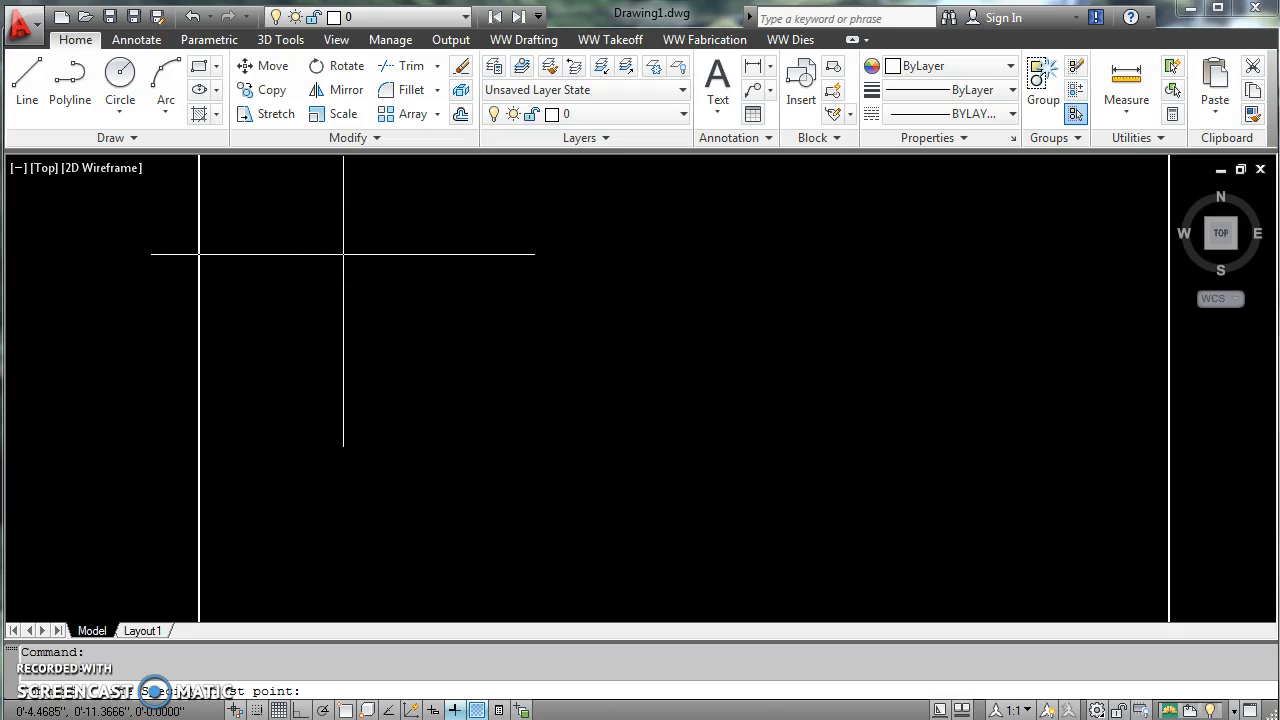
{"action": "left_click", "coordinate": [343, 254]}
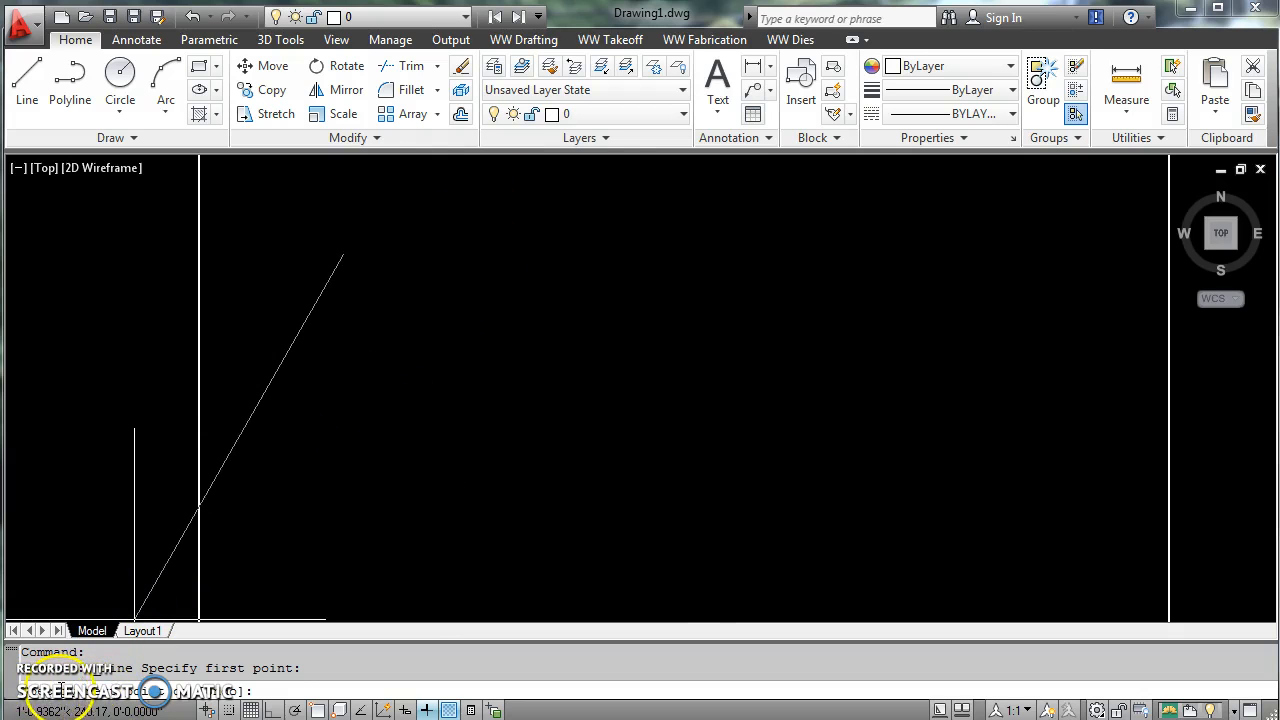
{"action": "left_click", "coordinate": [440, 187]}
{"action": "left_click", "coordinate": [574, 273]}
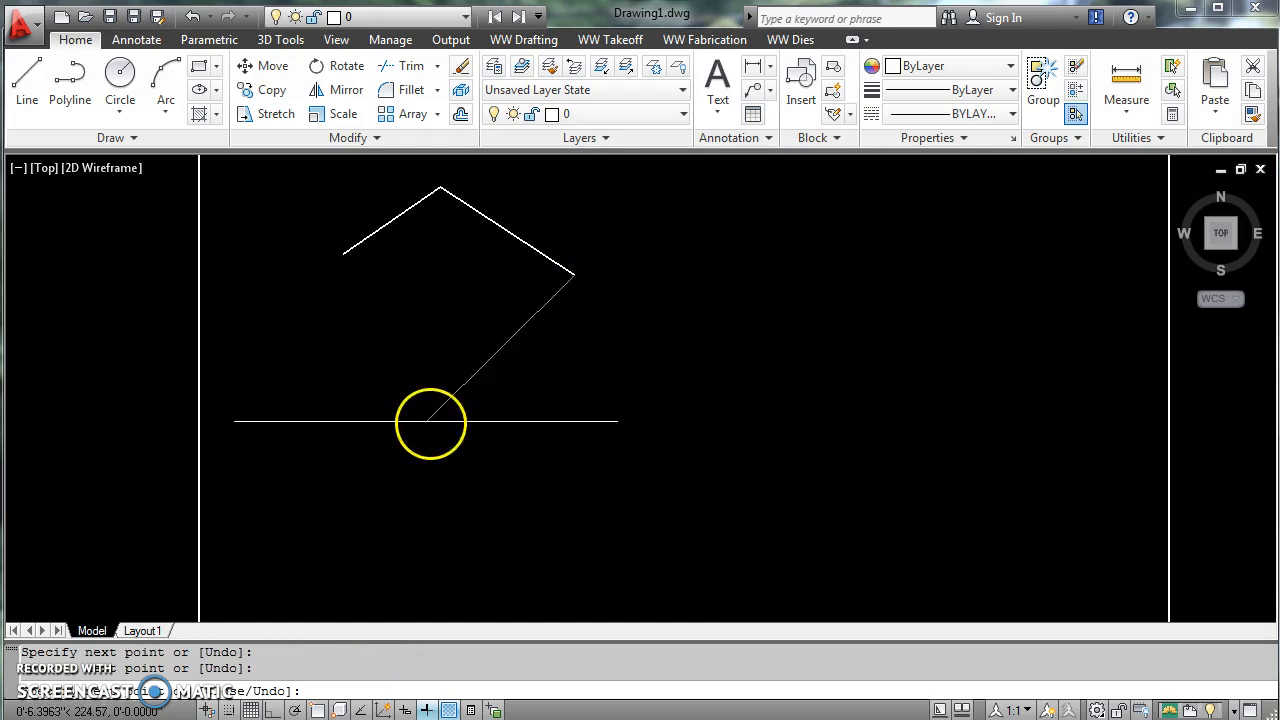
{"action": "left_click", "coordinate": [421, 364]}
{"action": "left_click", "coordinate": [502, 497]}
{"action": "left_click", "coordinate": [374, 557]}
{"action": "left_click", "coordinate": [294, 424]}
{"action": "left_click", "coordinate": [411, 296]}
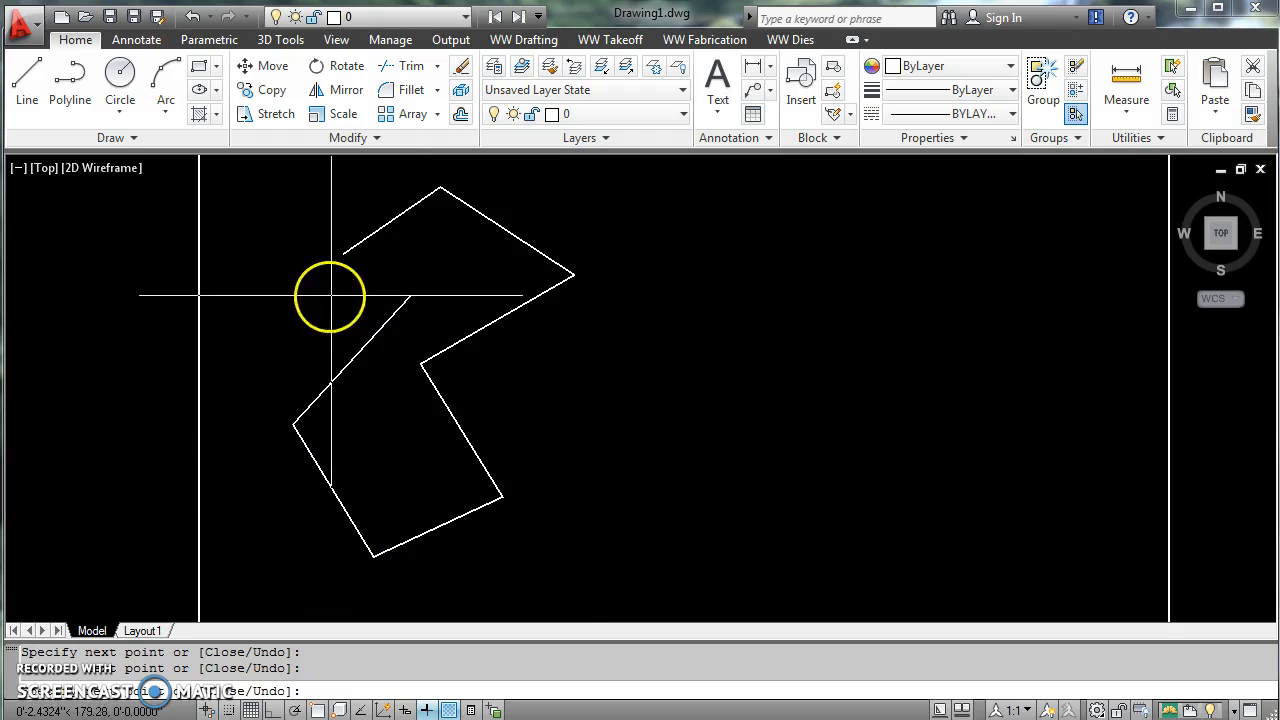
{"action": "left_click", "coordinate": [262, 290]}
{"action": "left_click", "coordinate": [224, 366]}
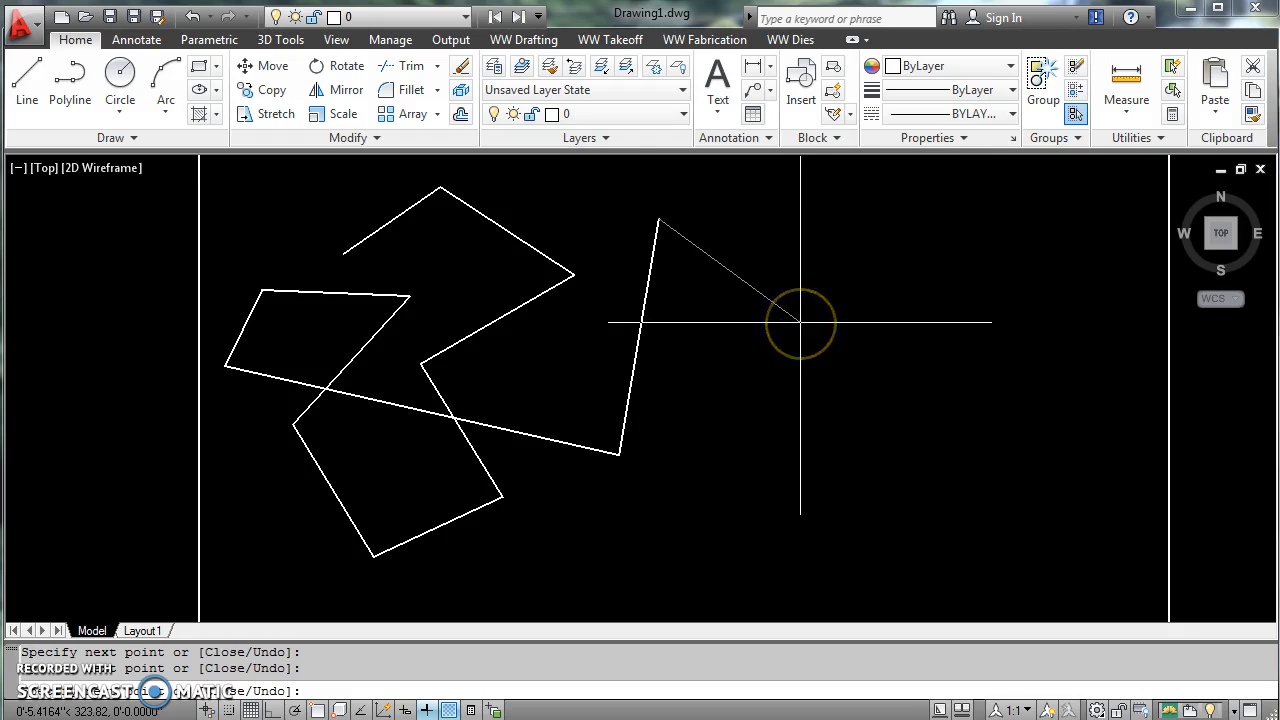
{"action": "left_click", "coordinate": [772, 326]}
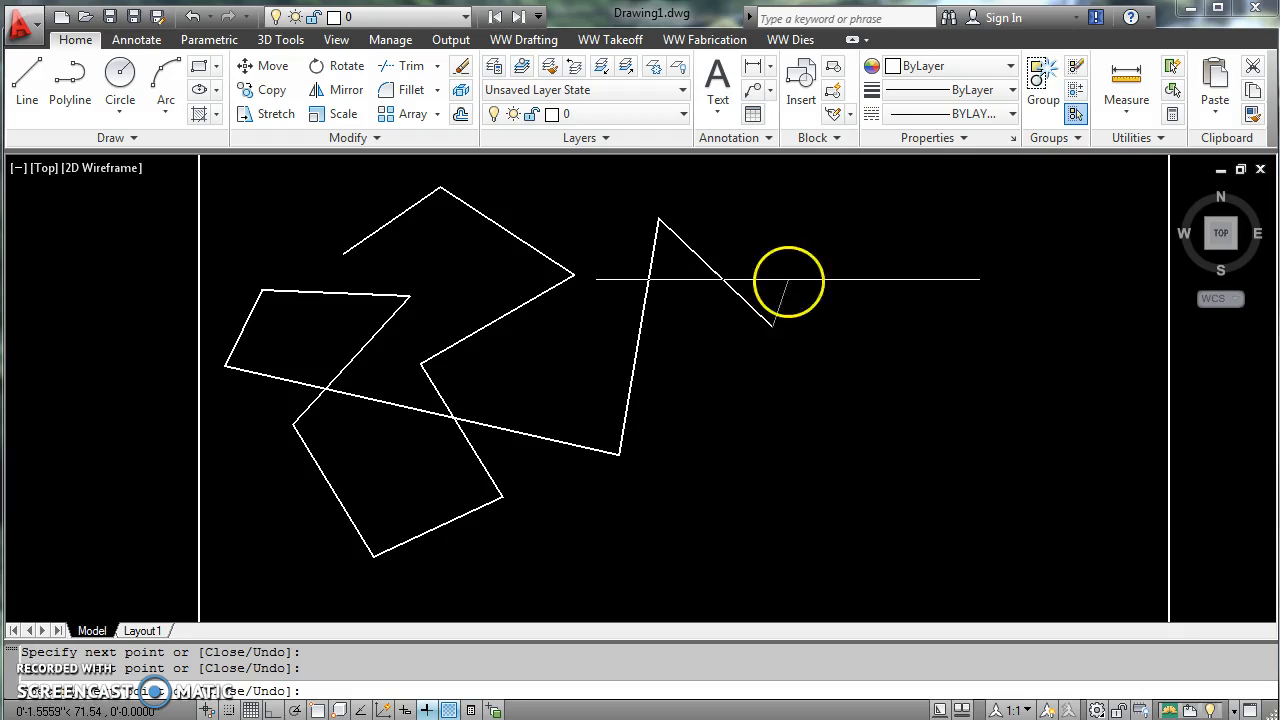
{"action": "left_click", "coordinate": [845, 178]}
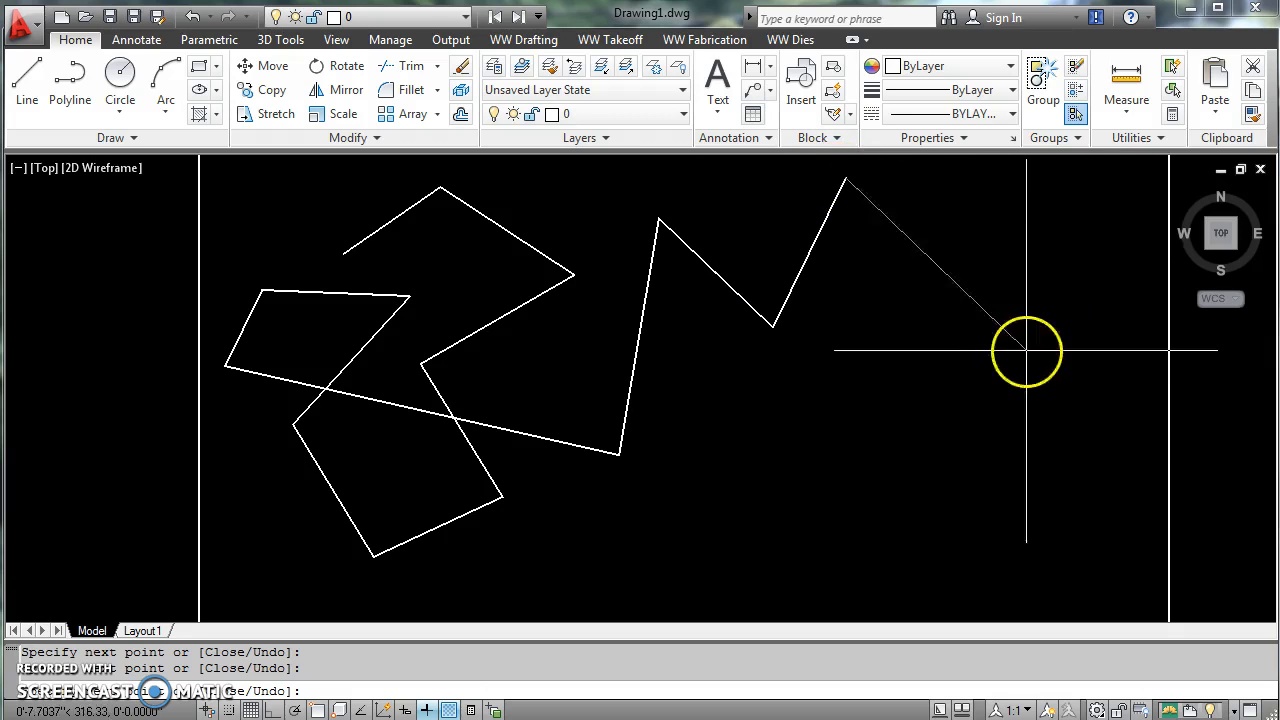
{"action": "left_click", "coordinate": [980, 224]}
{"action": "left_click", "coordinate": [751, 453]}
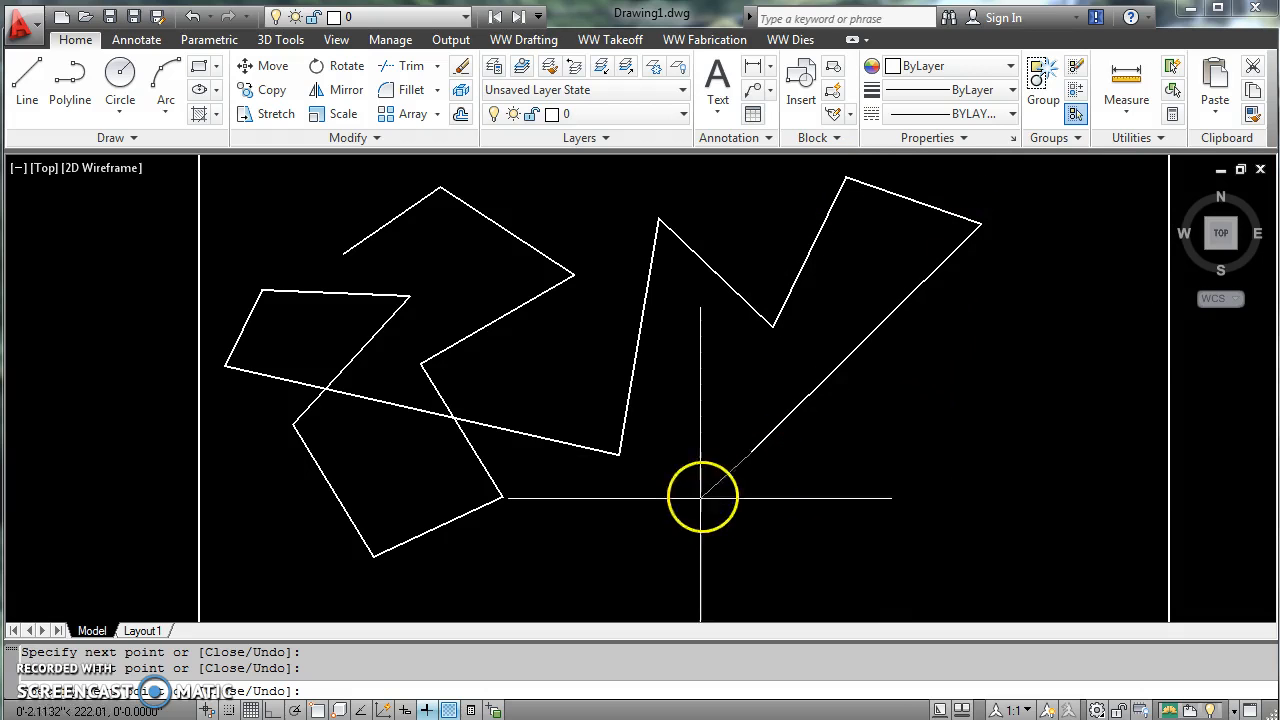
{"action": "left_click", "coordinate": [1022, 478]}
{"action": "left_click", "coordinate": [1068, 318]}
{"action": "left_click", "coordinate": [865, 402]}
{"action": "left_click", "coordinate": [665, 363]}
{"action": "left_click", "coordinate": [708, 528]}
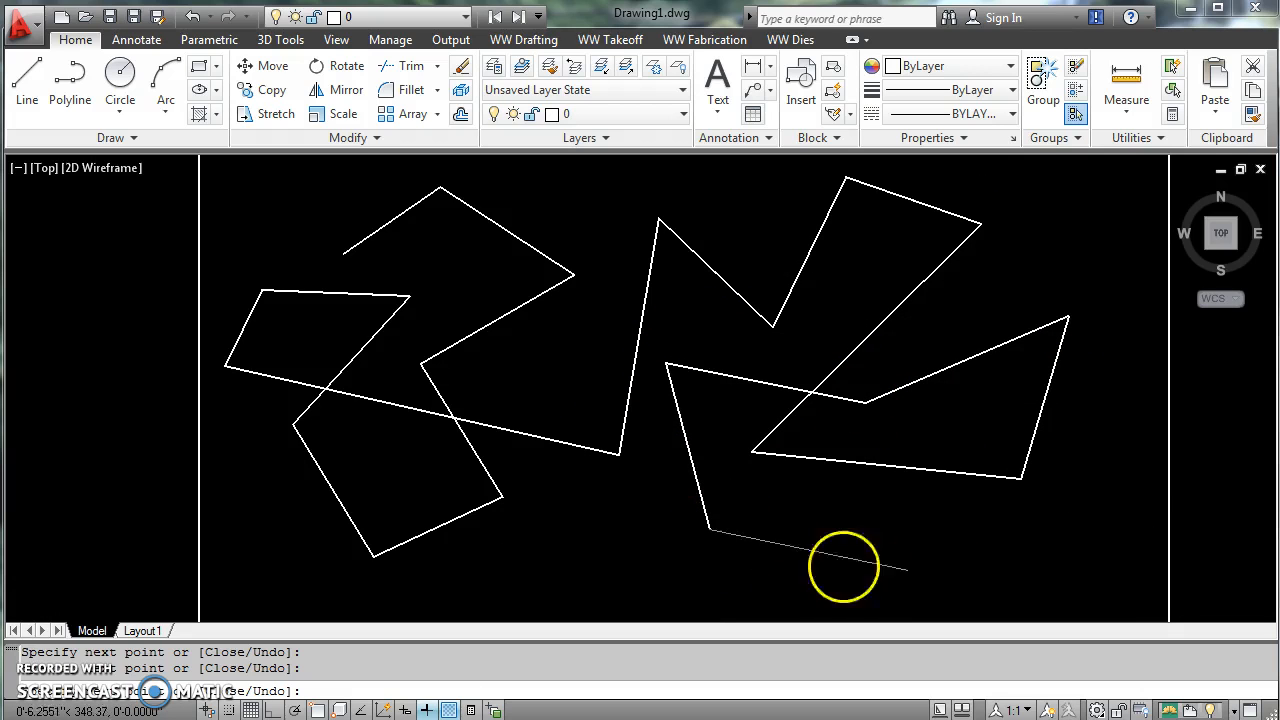
{"action": "left_click", "coordinate": [912, 506]}
{"action": "left_click", "coordinate": [762, 600]}
{"action": "left_click", "coordinate": [535, 528]}
{"action": "left_click", "coordinate": [551, 348]}
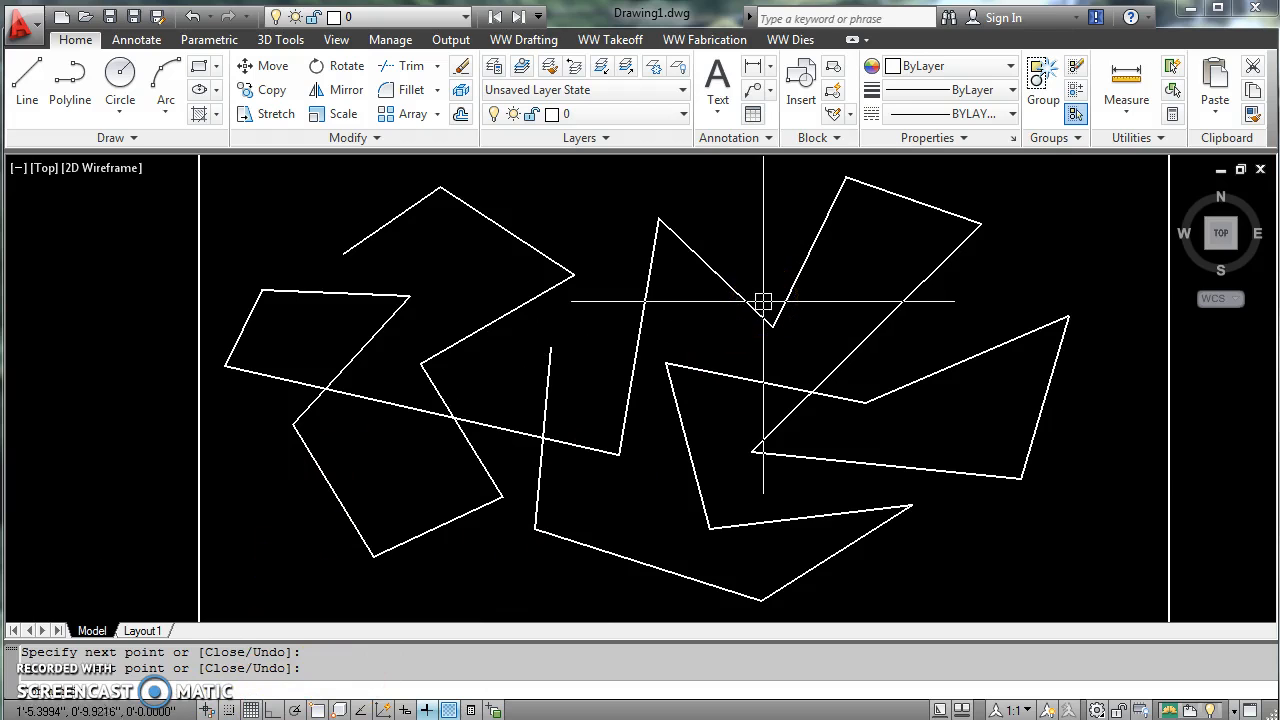
{"action": "key", "text": "Escape"}
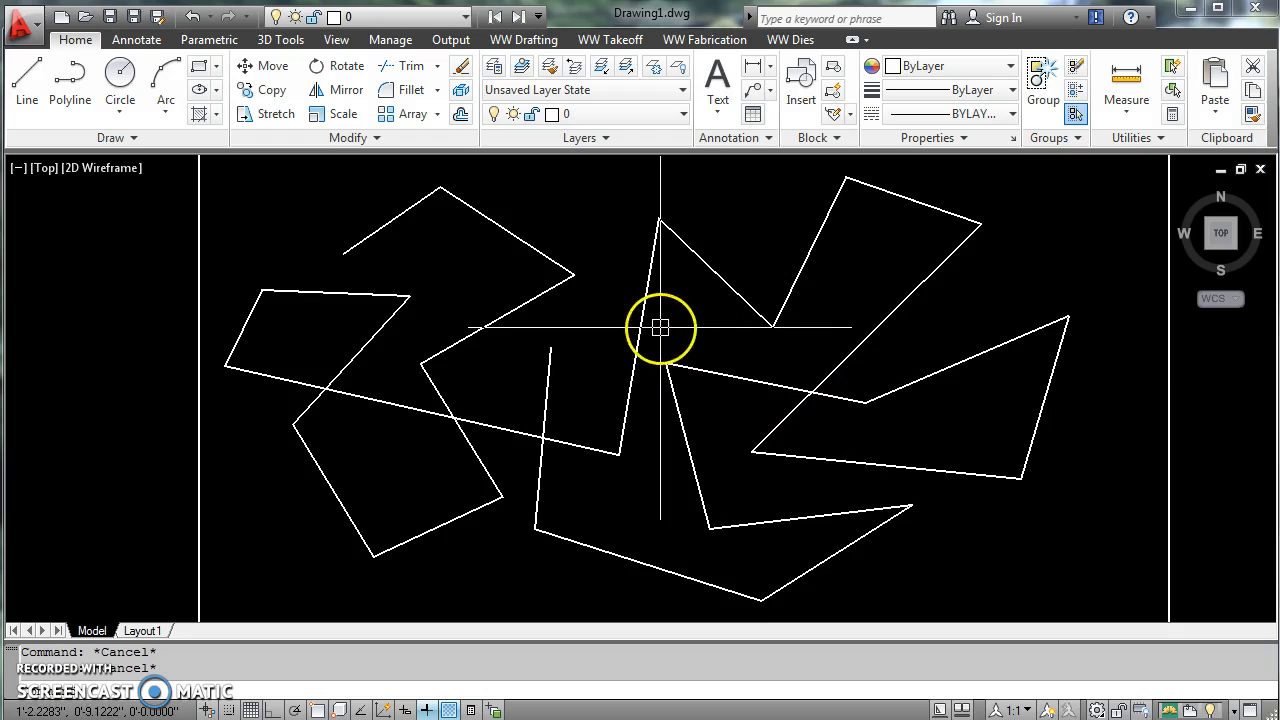
Draw a chain of strictly horizontal and vertical lines with Ortho on, looping over the right half of the zigzag.
{"action": "left_click", "coordinate": [26, 85]}
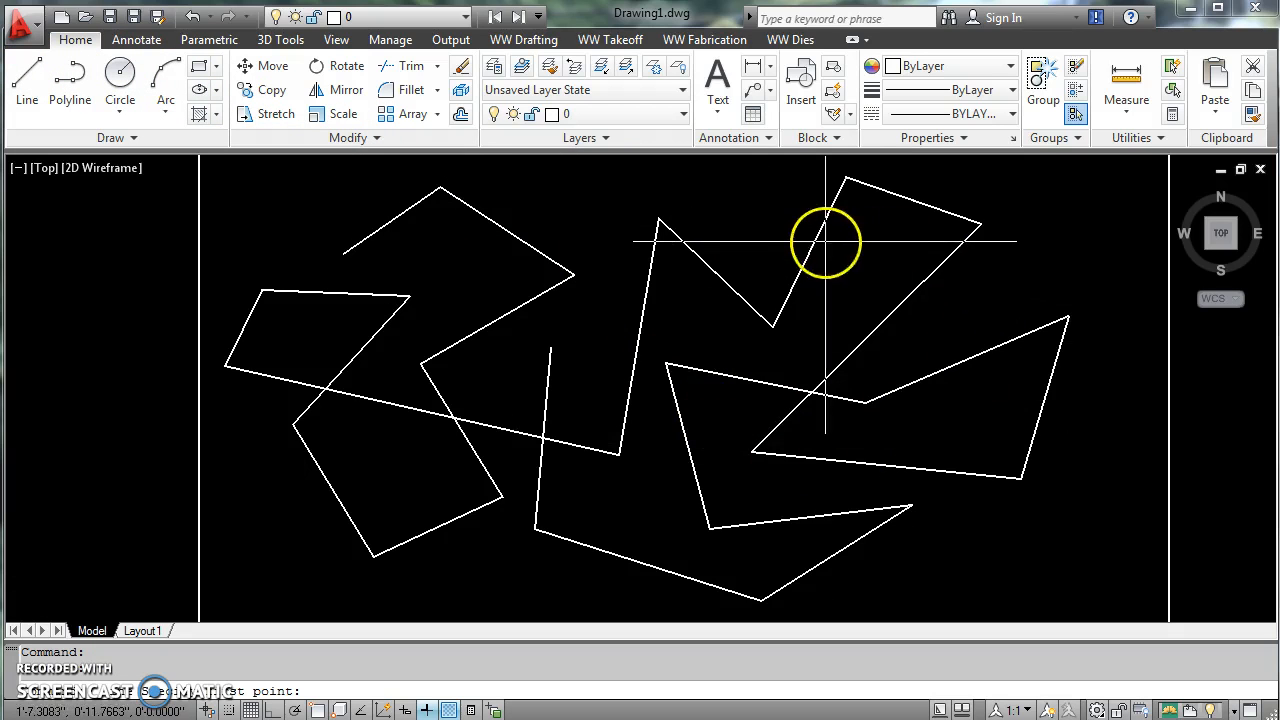
{"action": "left_click", "coordinate": [856, 253]}
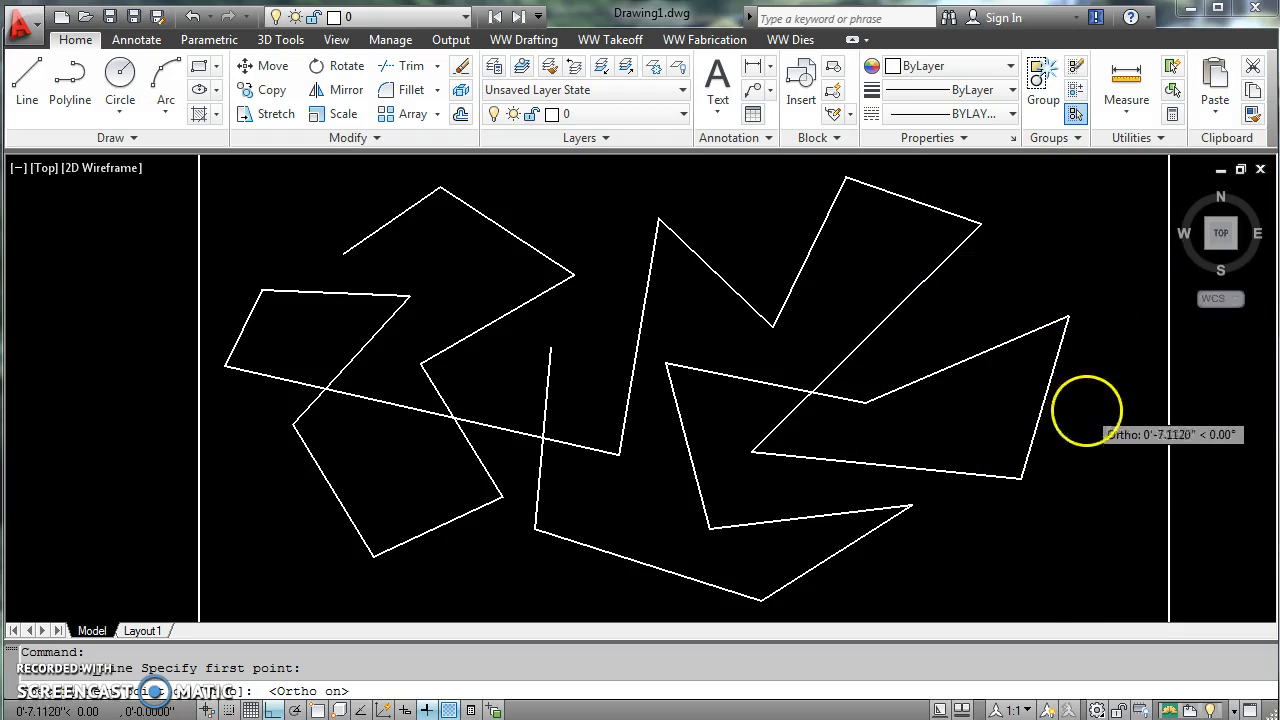
{"action": "left_click", "coordinate": [1100, 452]}
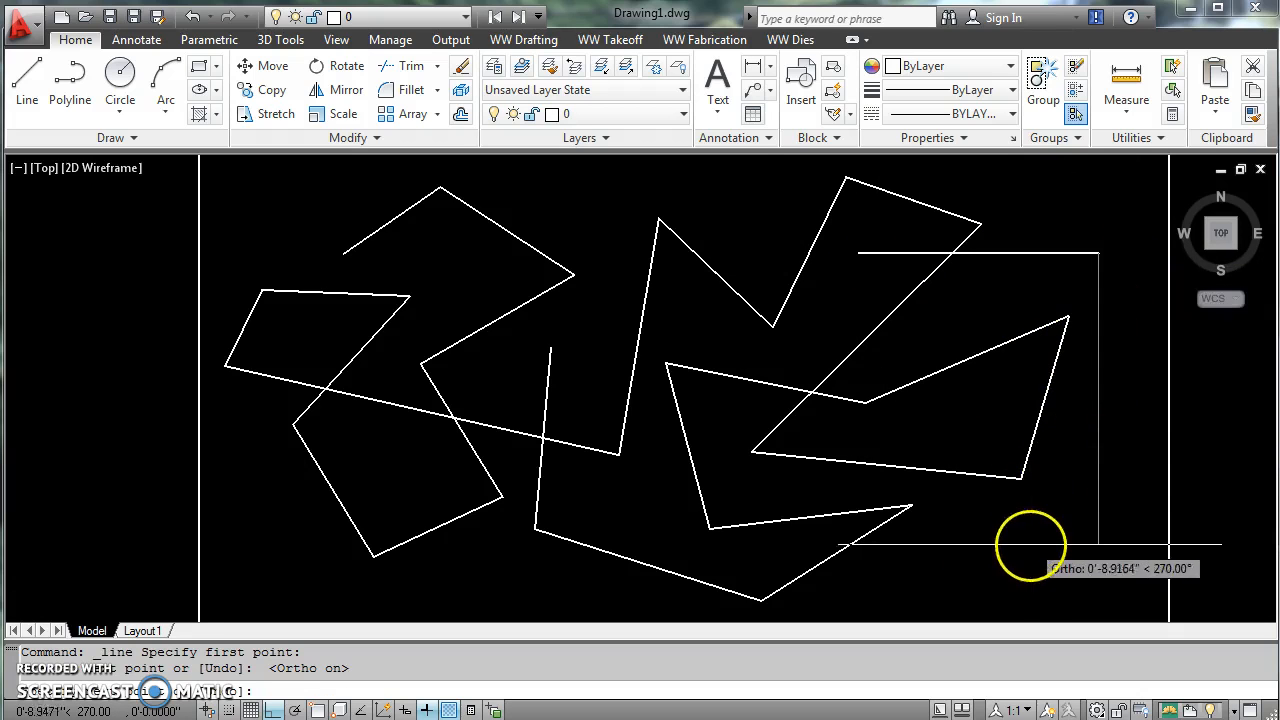
{"action": "left_click", "coordinate": [886, 580]}
{"action": "left_click", "coordinate": [730, 580]}
{"action": "left_click", "coordinate": [730, 203]}
{"action": "left_click", "coordinate": [1021, 203]}
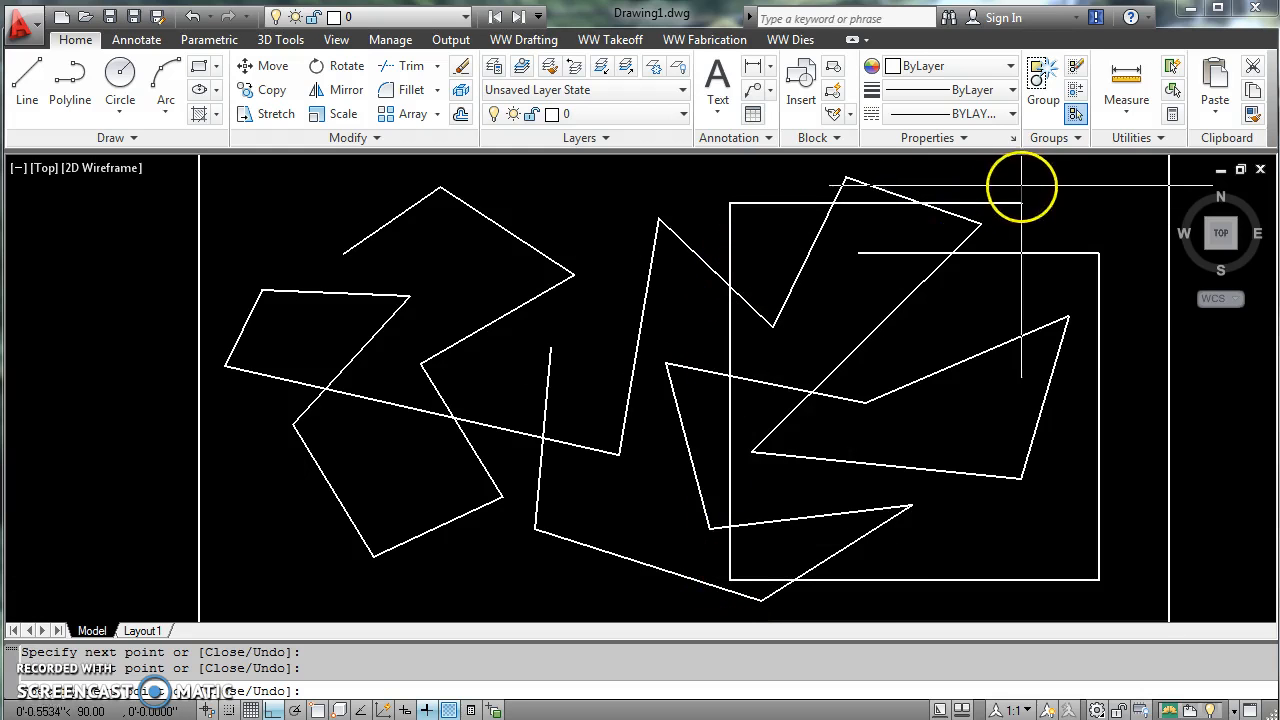
{"action": "left_click", "coordinate": [1021, 304]}
{"action": "left_click", "coordinate": [806, 304]}
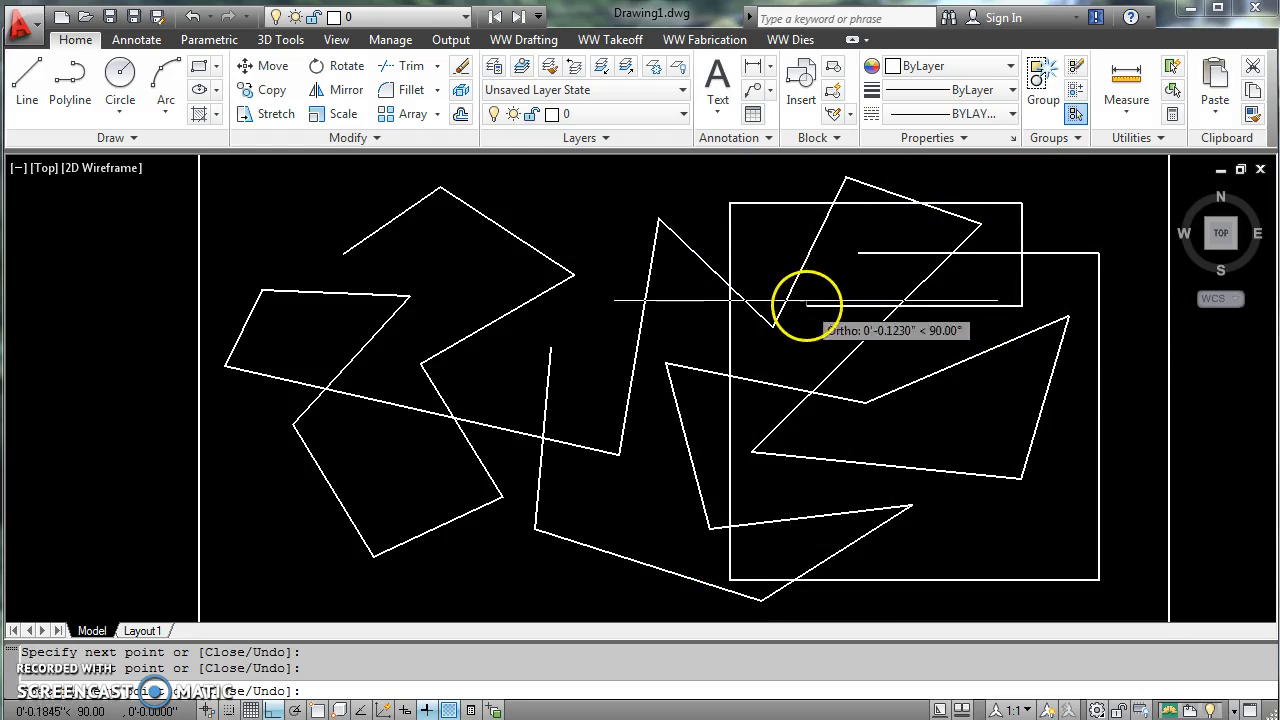
{"action": "left_click", "coordinate": [806, 172]}
{"action": "left_click", "coordinate": [653, 172]}
{"action": "left_click", "coordinate": [653, 487]}
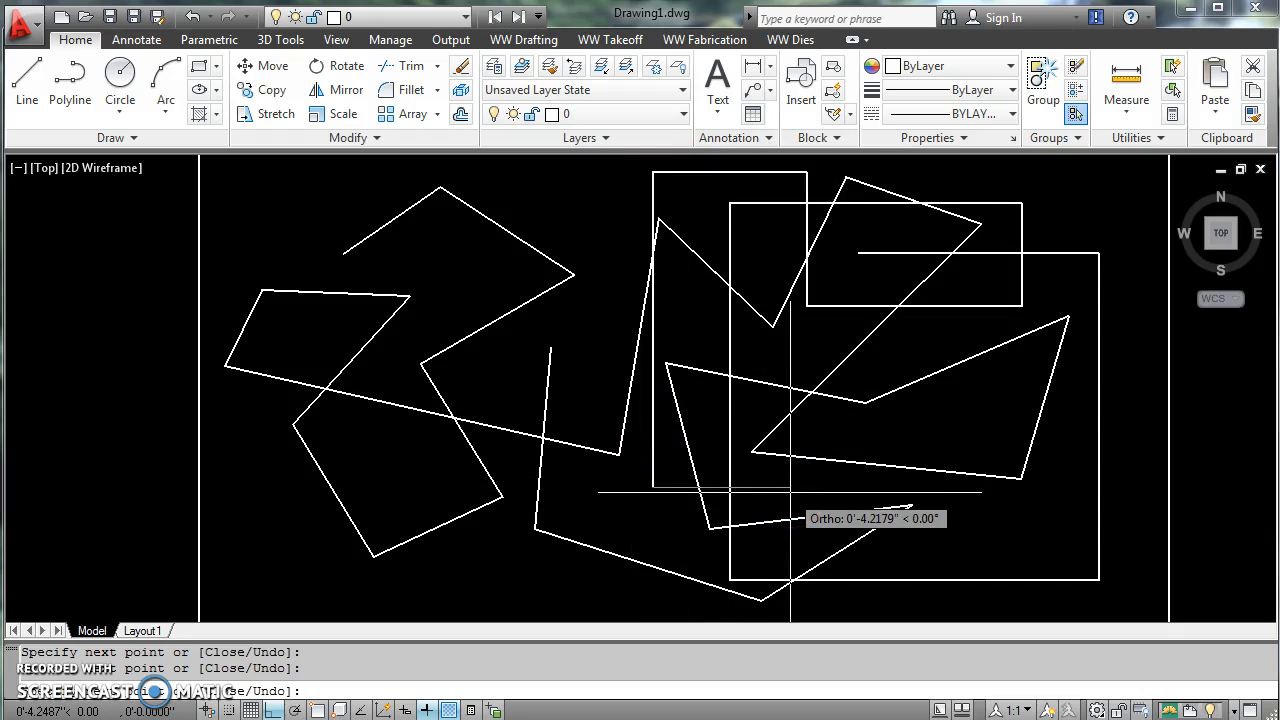
{"action": "key", "text": "Escape"}
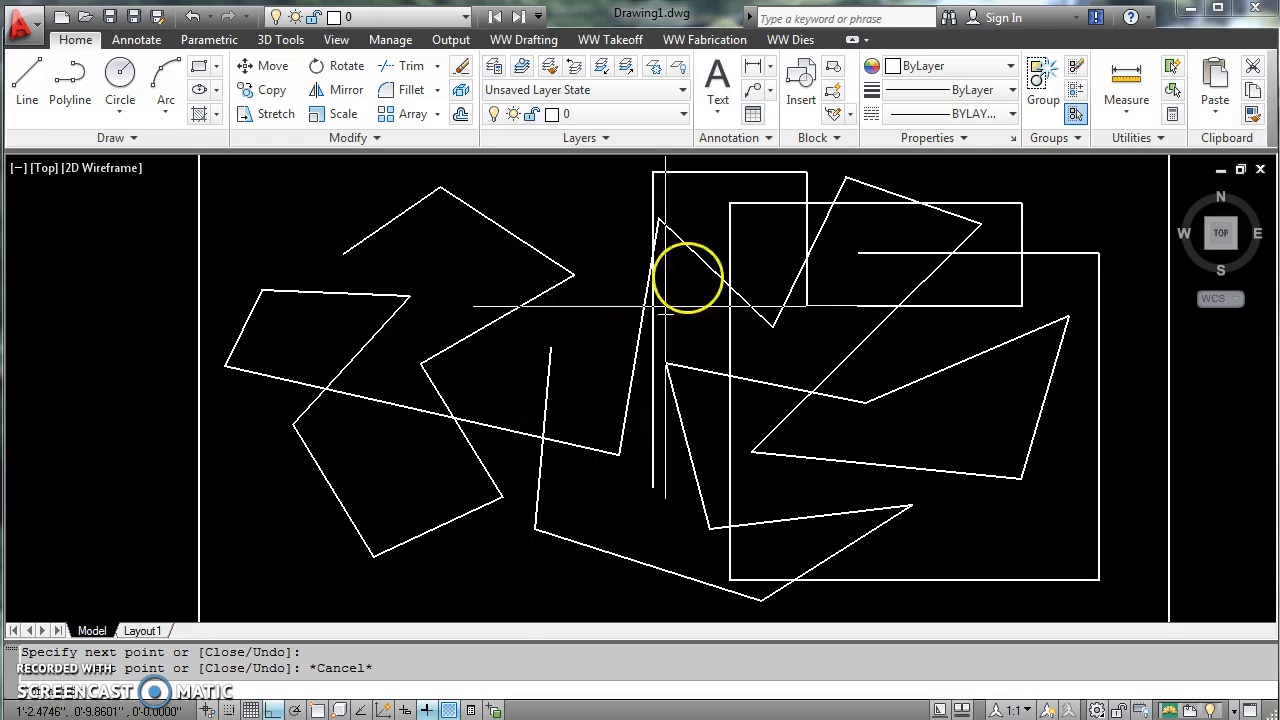
Draw a second chain of horizontal and vertical lines with Ortho on, winding through the middle of the zigzag figure.
{"action": "left_click", "coordinate": [28, 82]}
{"action": "left_click", "coordinate": [479, 380]}
{"action": "left_click", "coordinate": [599, 380]}
{"action": "left_click", "coordinate": [599, 204]}
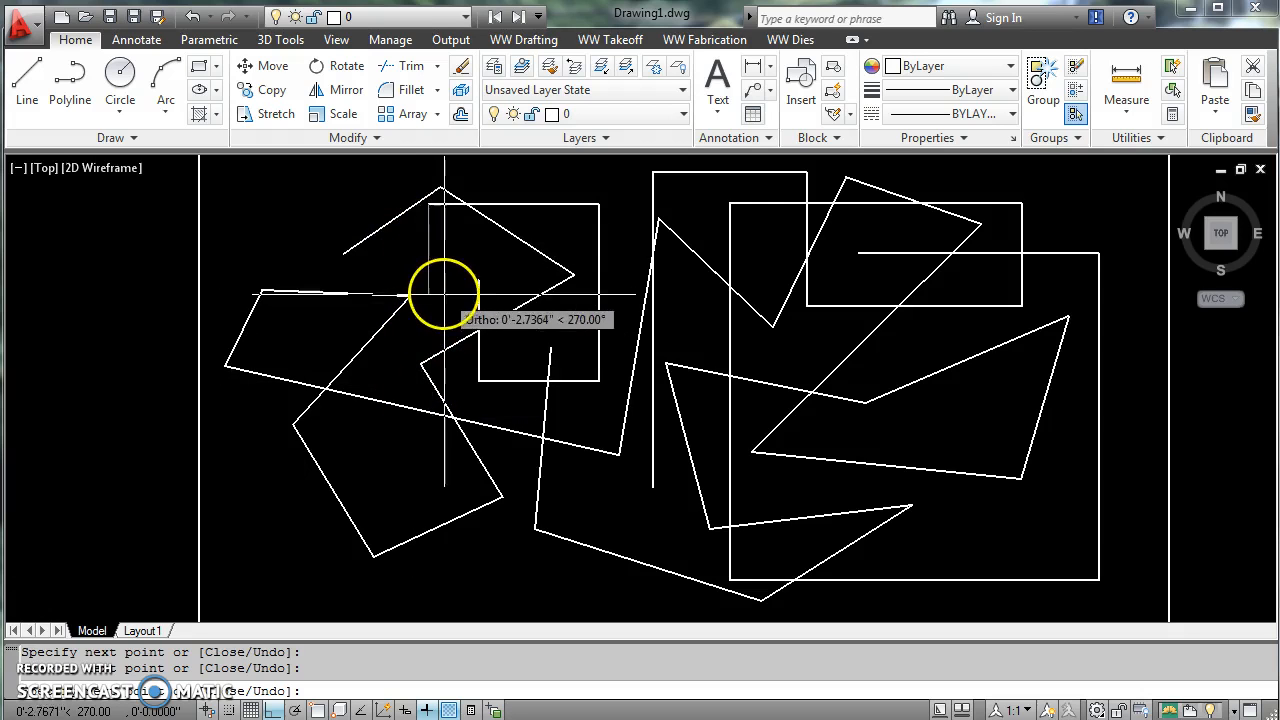
{"action": "left_click", "coordinate": [429, 300]}
{"action": "left_click", "coordinate": [435, 464]}
{"action": "left_click", "coordinate": [695, 425]}
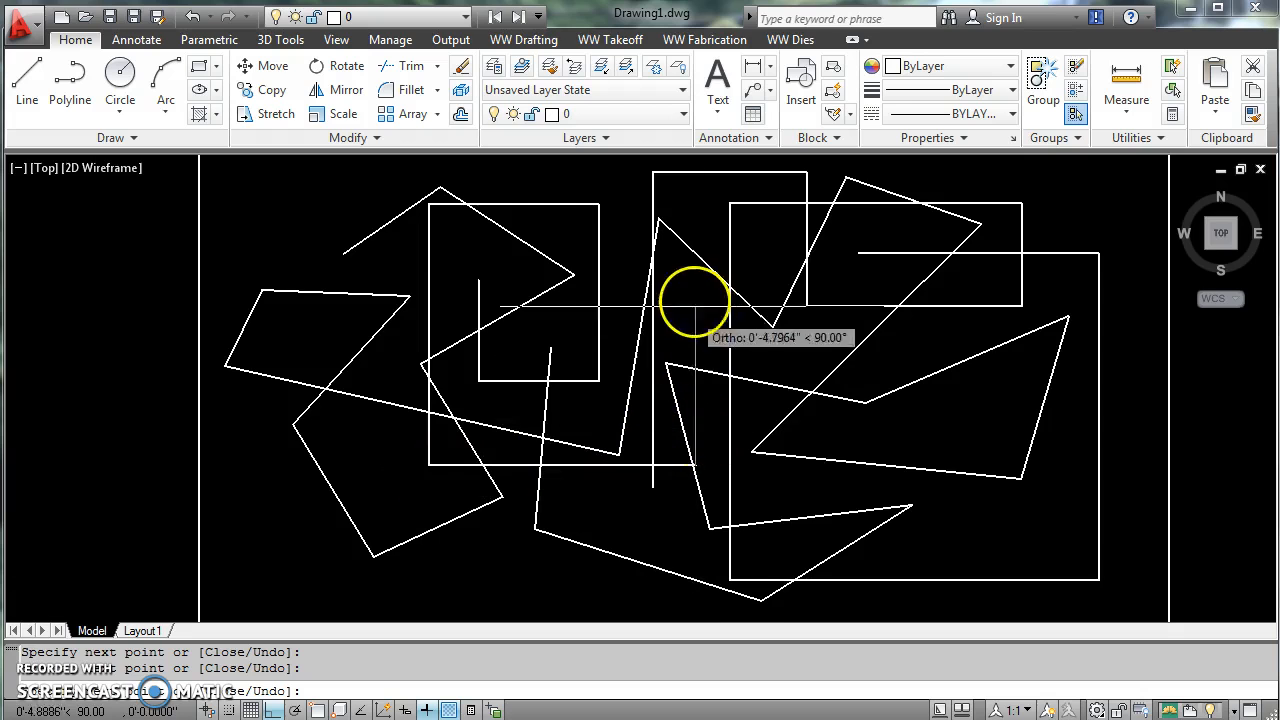
{"action": "left_click", "coordinate": [750, 297]}
{"action": "left_click", "coordinate": [781, 290]}
{"action": "left_click", "coordinate": [802, 496]}
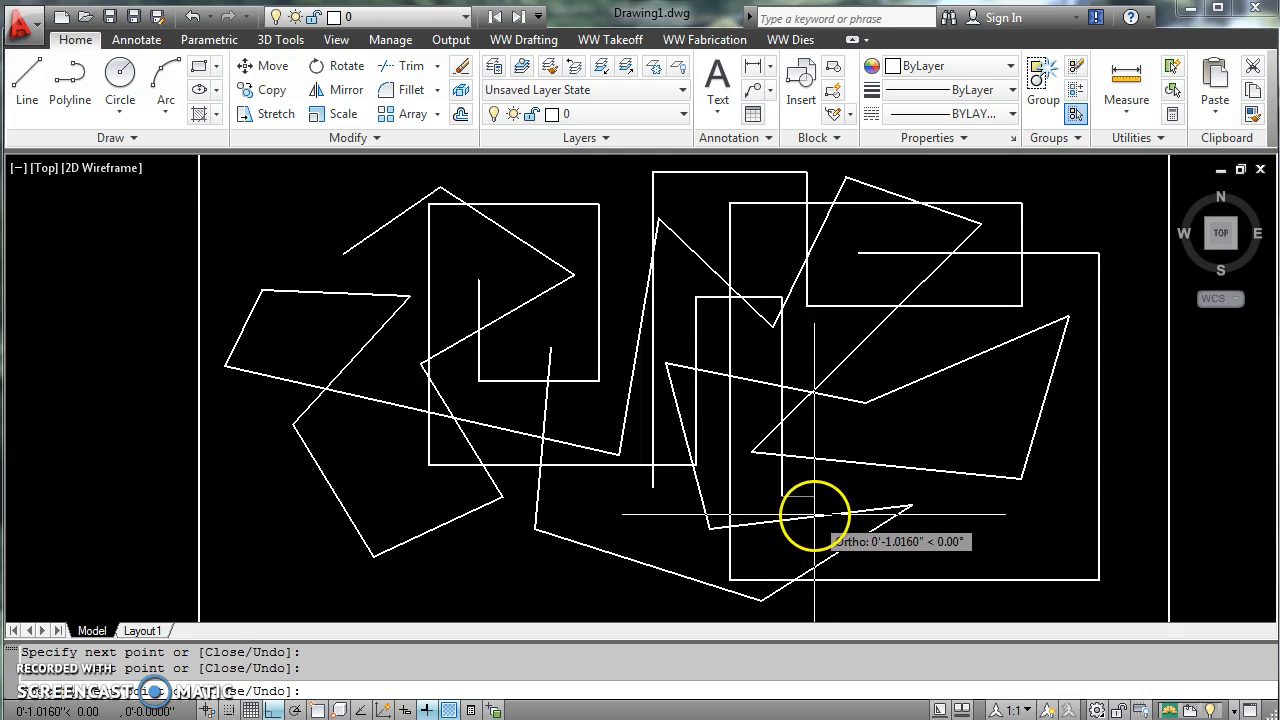
{"action": "key", "text": "Escape"}
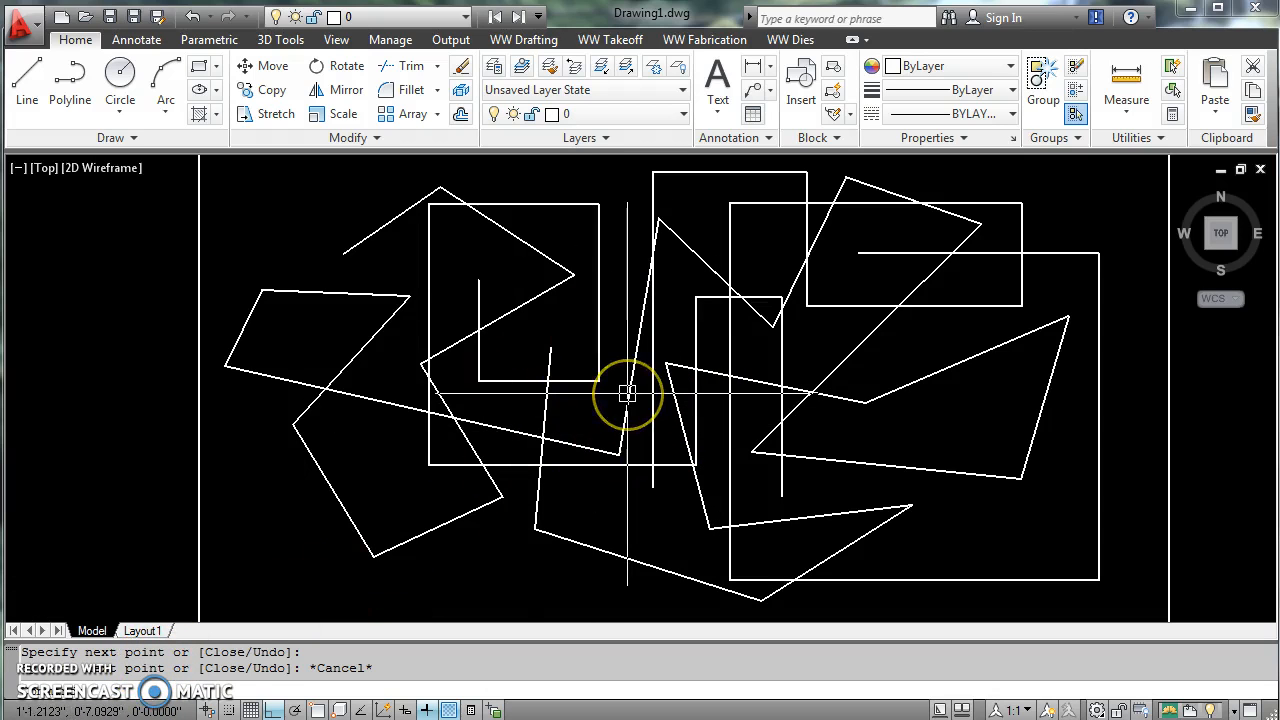
Draw a small spiral-like chain of five orthogonal lines in the border's upper-left corner using the Line command.
{"action": "left_click", "coordinate": [333, 565]}
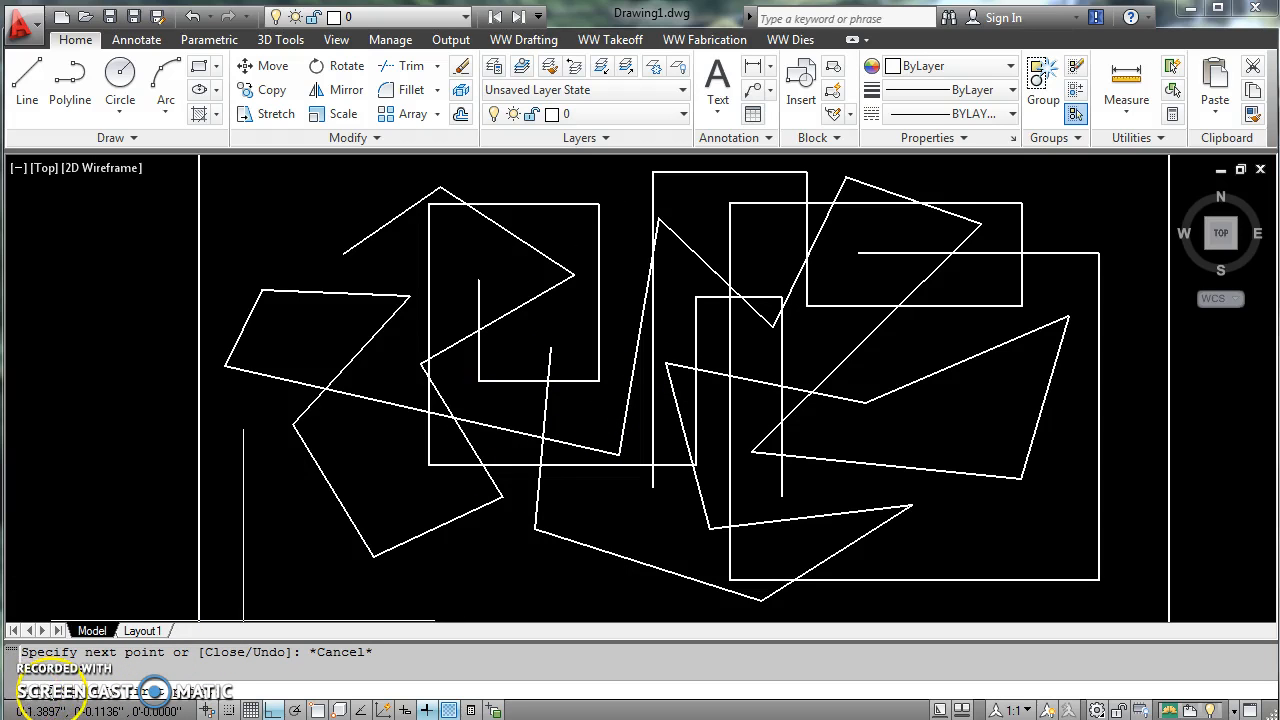
{"action": "left_click", "coordinate": [300, 209]}
{"action": "left_click", "coordinate": [264, 283]}
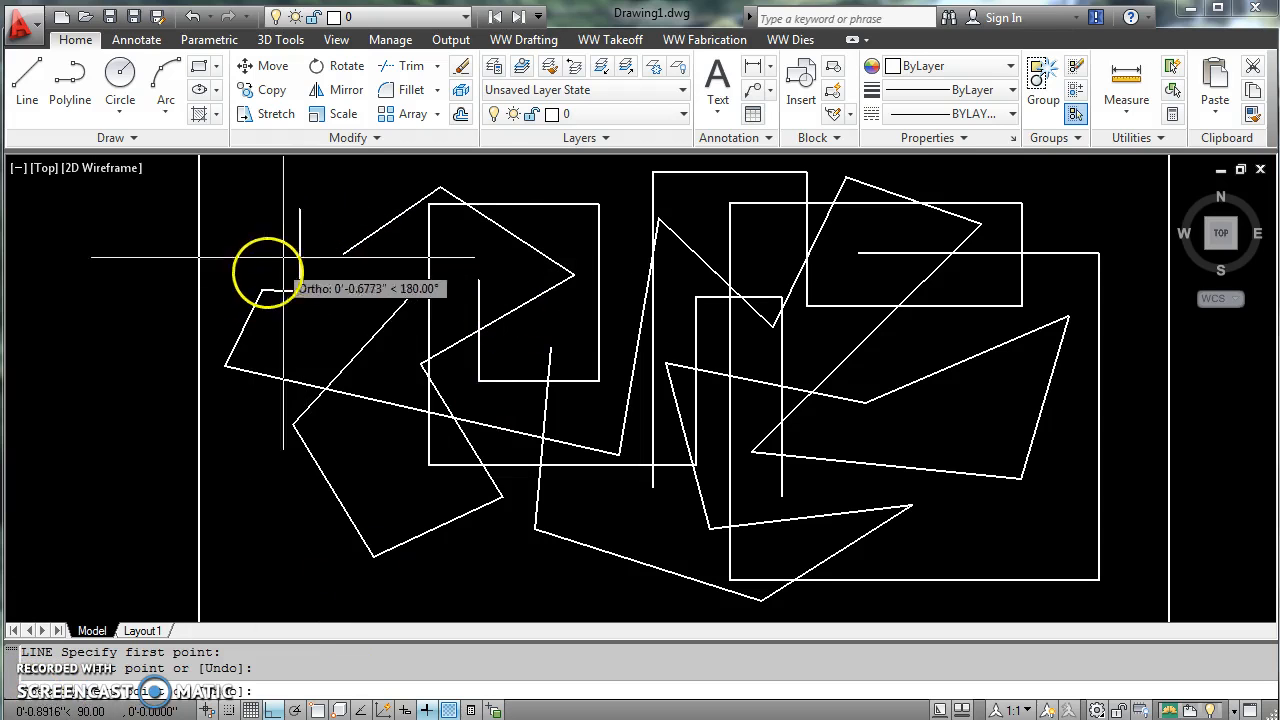
{"action": "left_click", "coordinate": [381, 250]}
{"action": "left_click", "coordinate": [330, 196]}
{"action": "left_click", "coordinate": [272, 203]}
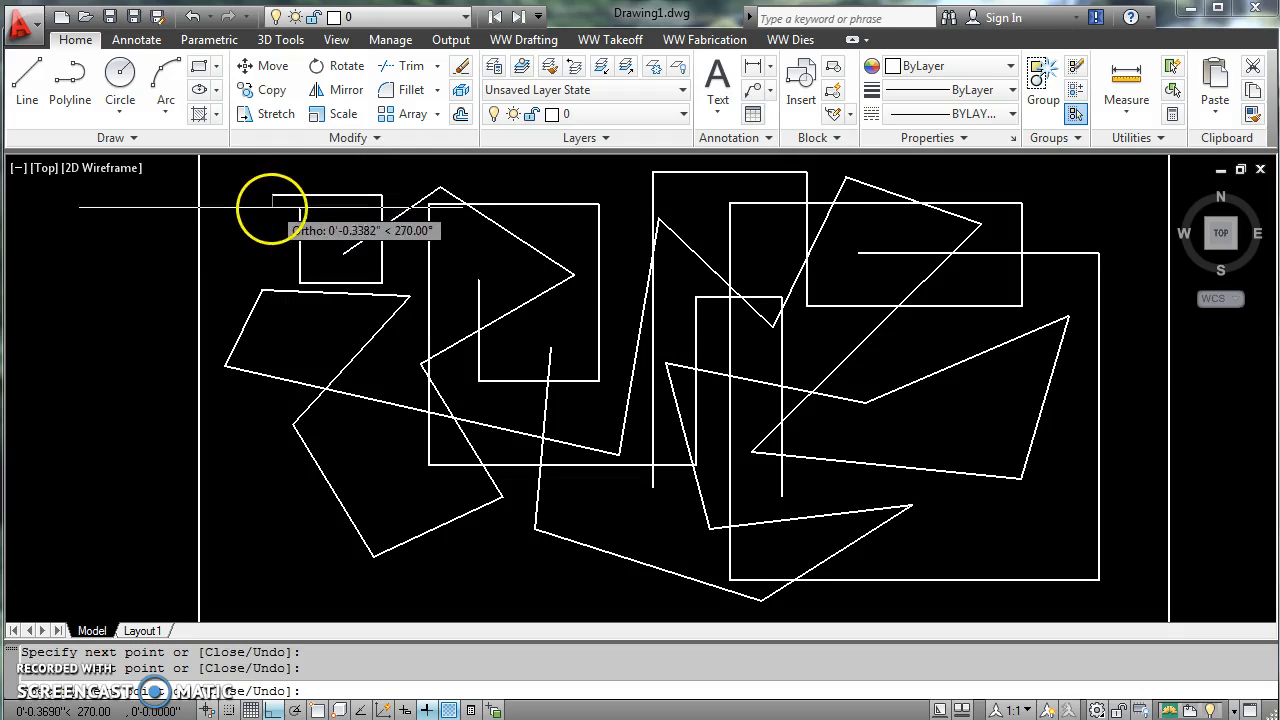
{"action": "left_click", "coordinate": [272, 326]}
{"action": "key", "text": "Return"}
Draw four separate short vertical lines side by side in the border's lower-left area, repeating the Line command for each.
{"action": "key", "text": "Return"}
{"action": "left_click", "coordinate": [260, 581]}
{"action": "left_click", "coordinate": [282, 508]}
{"action": "left_click", "coordinate": [330, 533]}
{"action": "key", "text": "Return"}
{"action": "left_click", "coordinate": [308, 563]}
{"action": "left_click", "coordinate": [291, 491]}
{"action": "key", "text": "Return"}
{"action": "left_click", "coordinate": [339, 550]}
{"action": "left_click", "coordinate": [379, 491]}
{"action": "key", "text": "Return"}
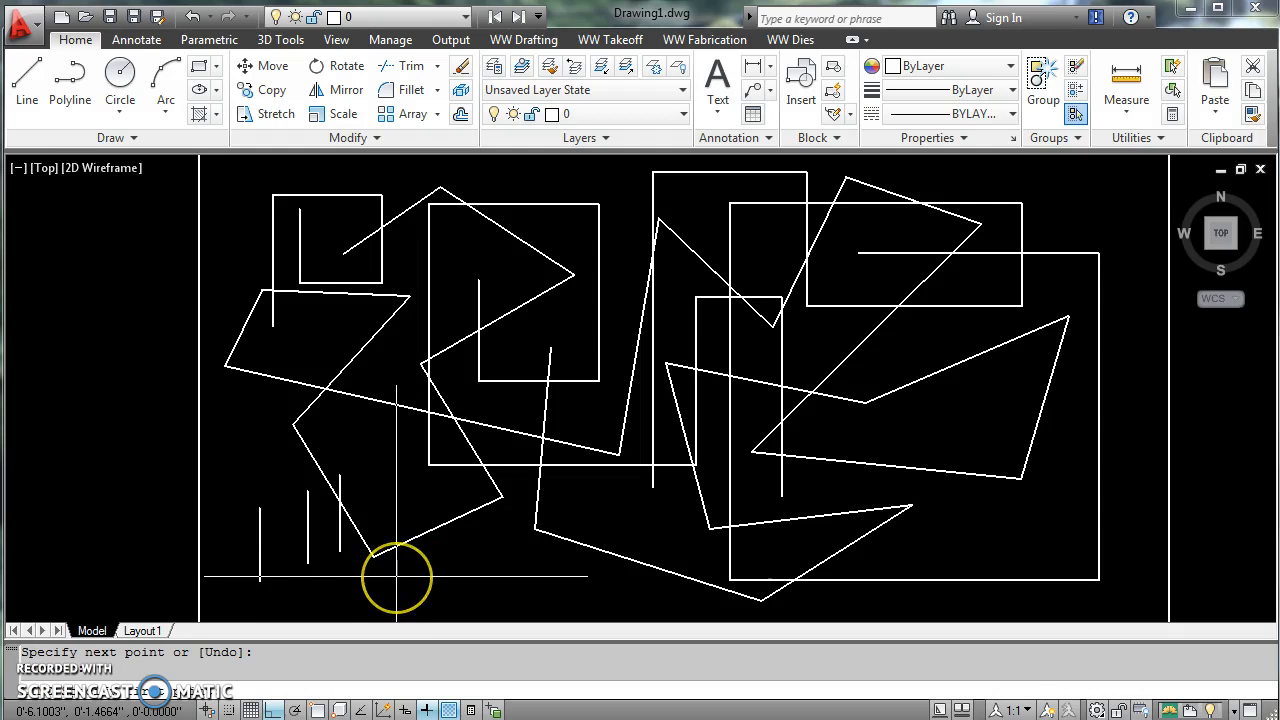
{"action": "left_click", "coordinate": [417, 503]}
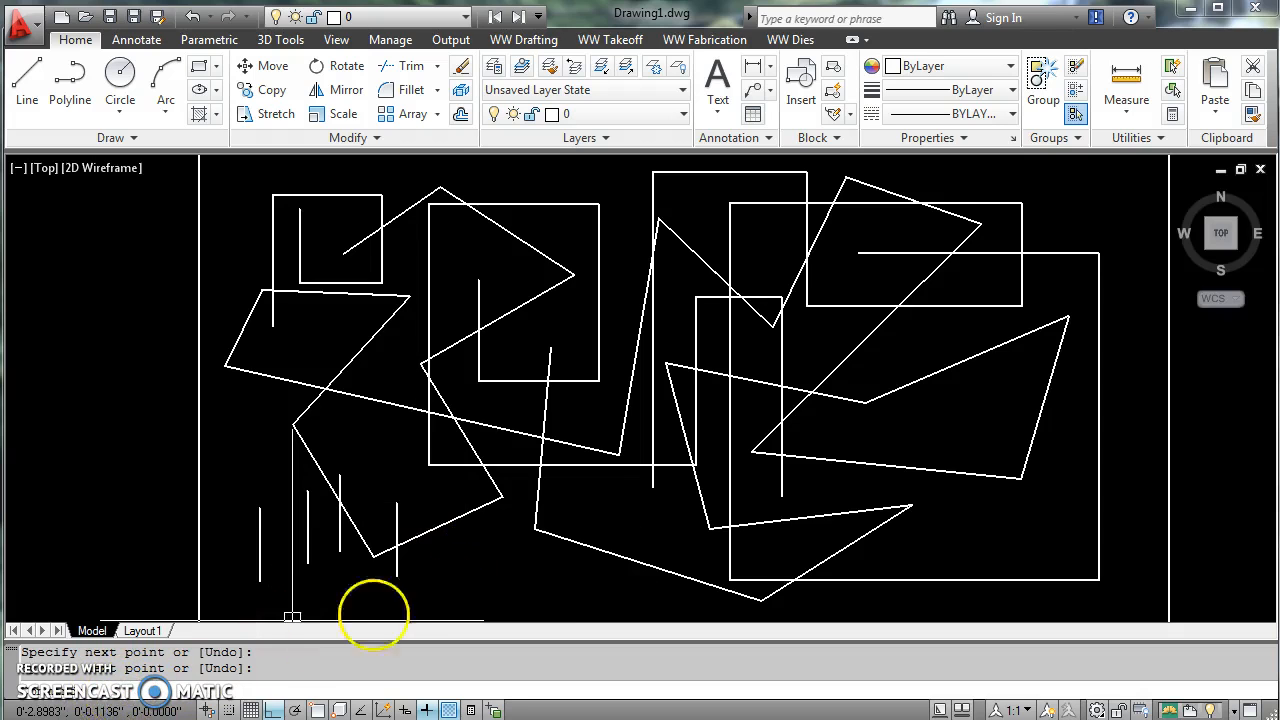
Draw five more separate short vertical lines continuing the row along the border's lower area, repeating the Line command for each.
{"action": "key", "text": "Return"}
{"action": "left_click", "coordinate": [441, 593]}
{"action": "left_click", "coordinate": [448, 507]}
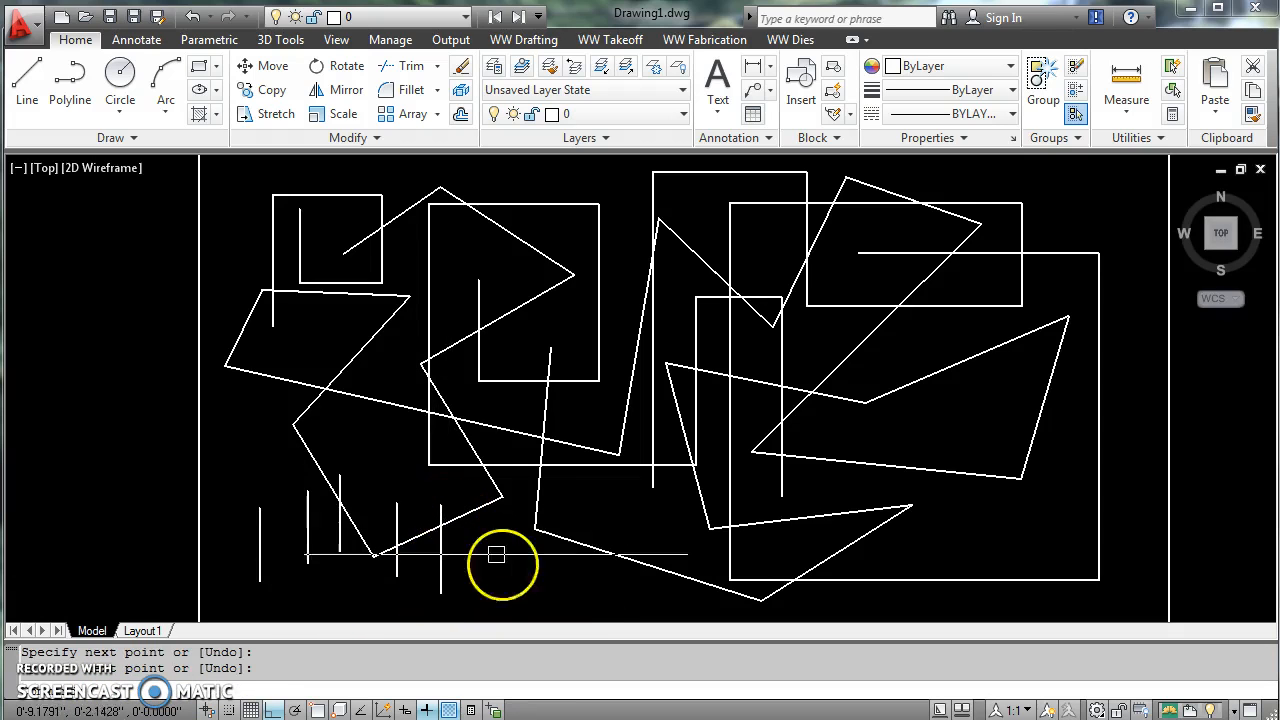
{"action": "key", "text": "Return"}
{"action": "key", "text": "Return"}
{"action": "left_click", "coordinate": [458, 588]}
{"action": "left_click", "coordinate": [458, 533]}
{"action": "key", "text": "Return"}
{"action": "key", "text": "Return"}
{"action": "left_click", "coordinate": [508, 594]}
{"action": "left_click", "coordinate": [508, 530]}
{"action": "key", "text": "Return"}
{"action": "key", "text": "Return"}
{"action": "left_click", "coordinate": [538, 547]}
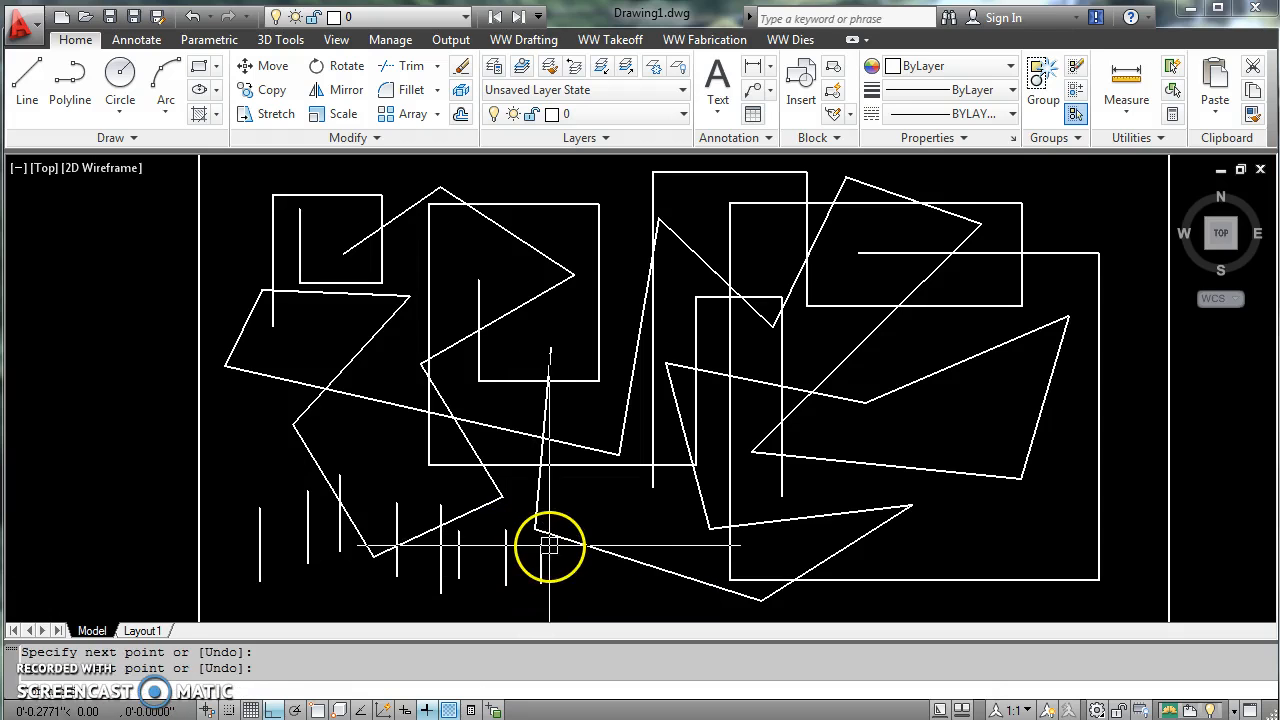
{"action": "left_click", "coordinate": [573, 580]}
{"action": "key", "text": "Return"}
{"action": "key", "text": "Return"}
{"action": "left_click", "coordinate": [573, 552]}
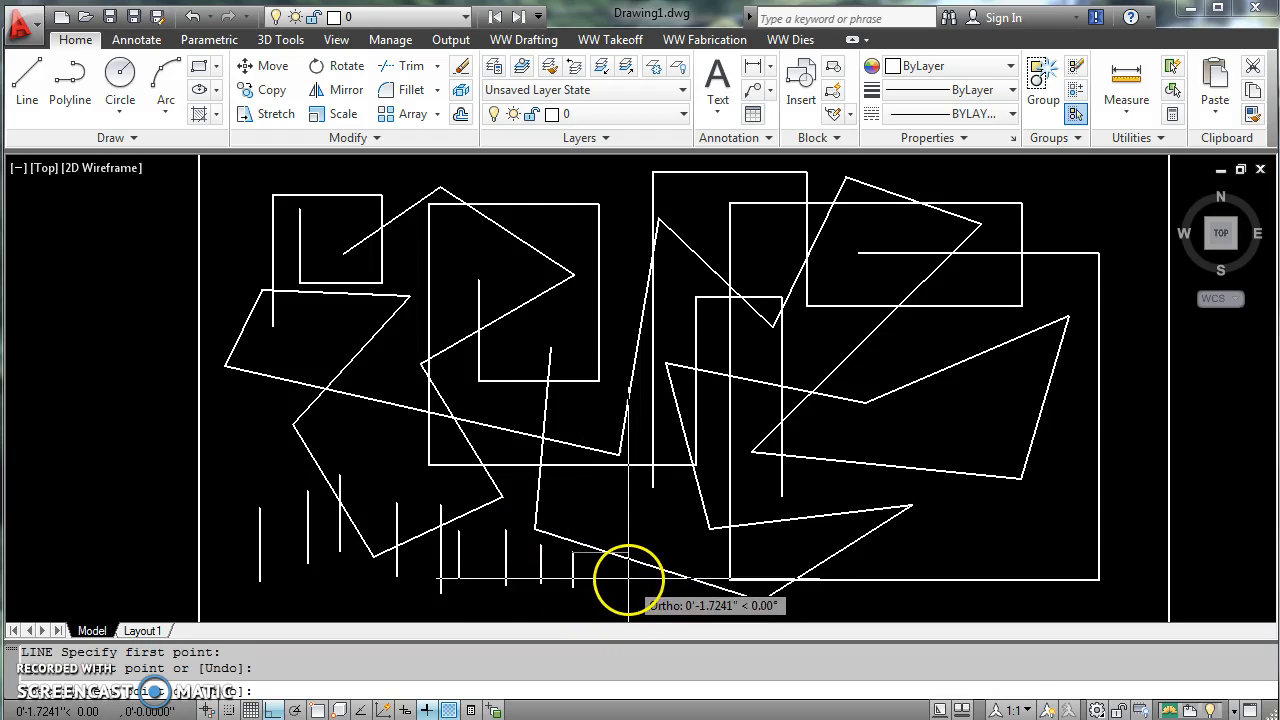
{"action": "left_click", "coordinate": [623, 583]}
{"action": "key", "text": "Escape"}
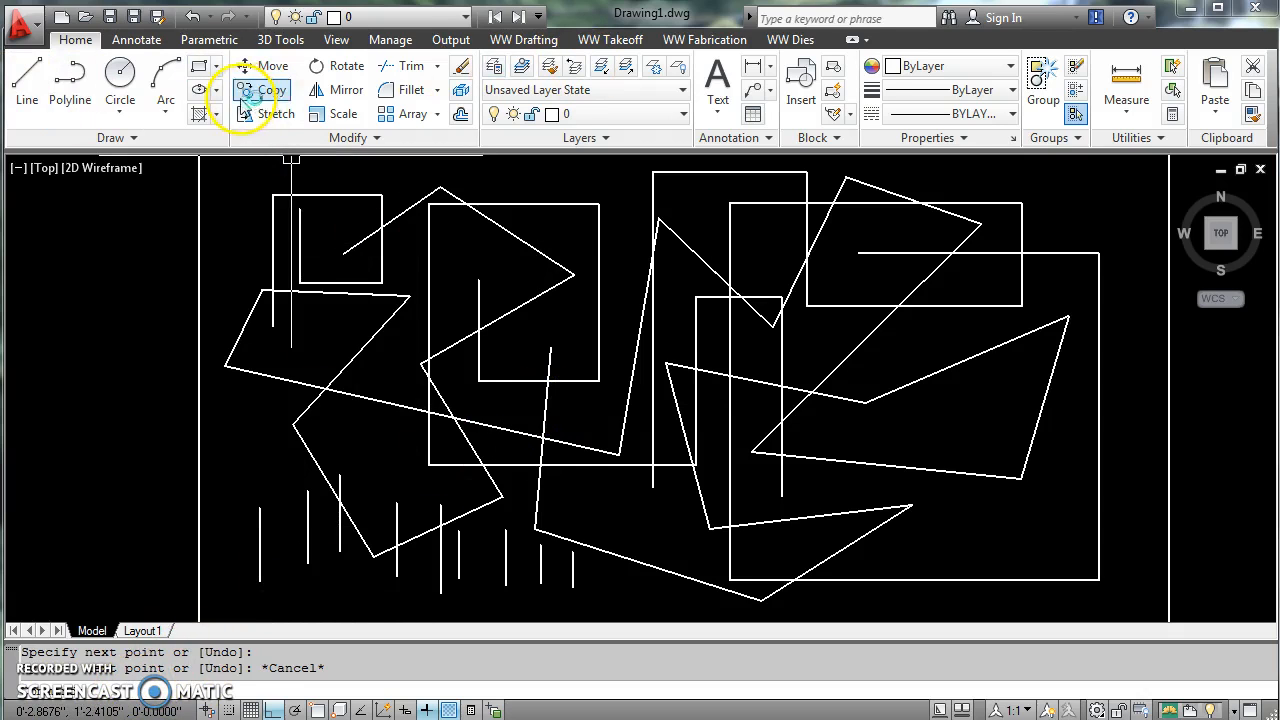
{"action": "left_click", "coordinate": [523, 40]}
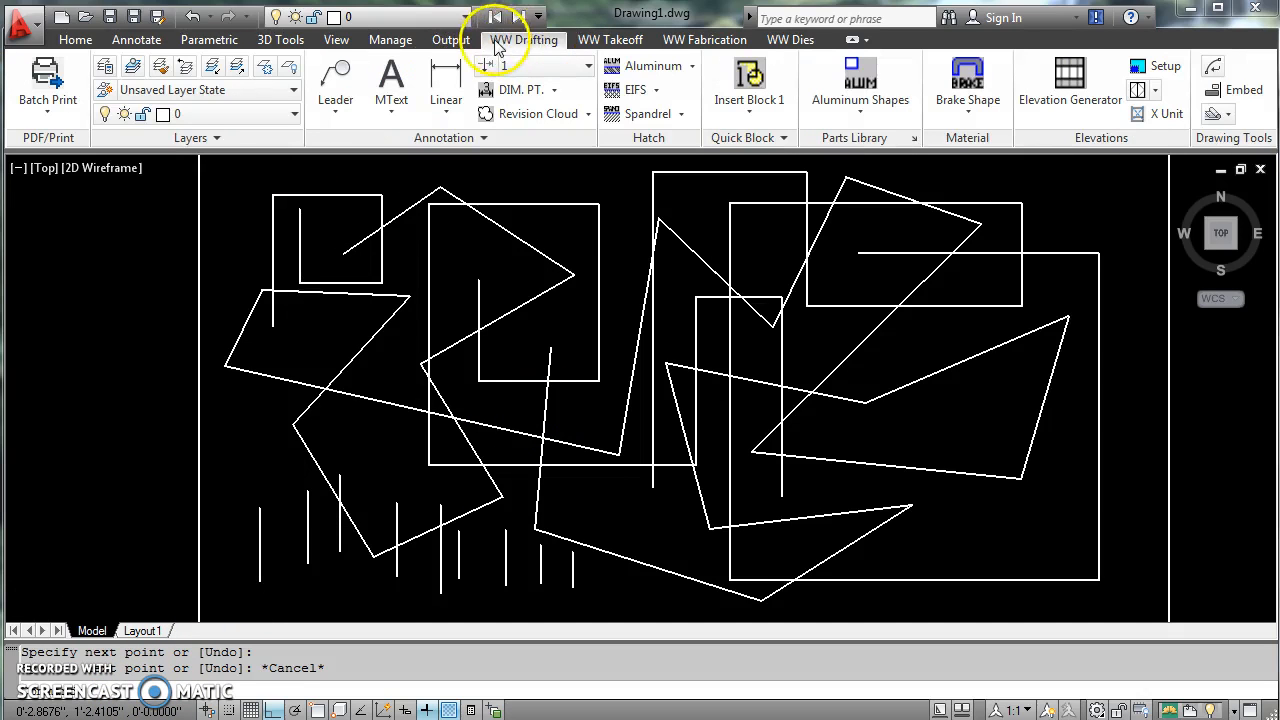
{"action": "left_click", "coordinate": [75, 40]}
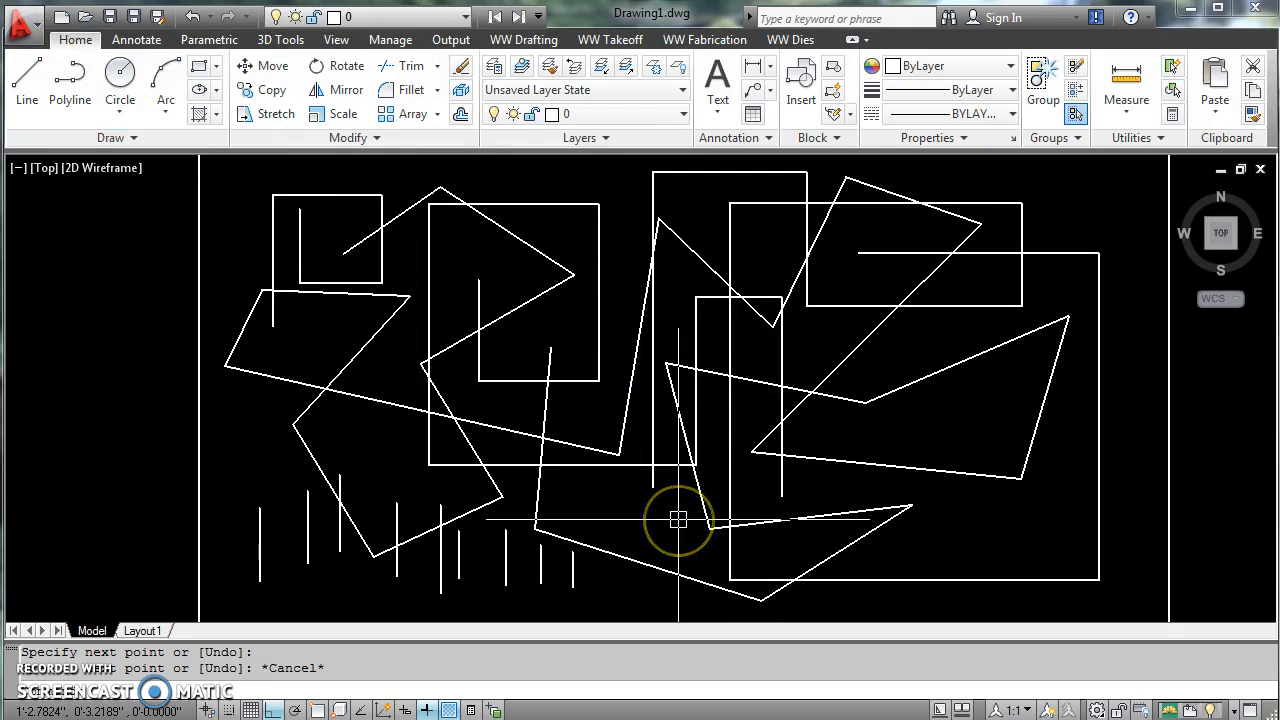
Draw a three-sided open box with the Line command just right of the row of short vertical lines.
{"action": "type", "text": "li"}
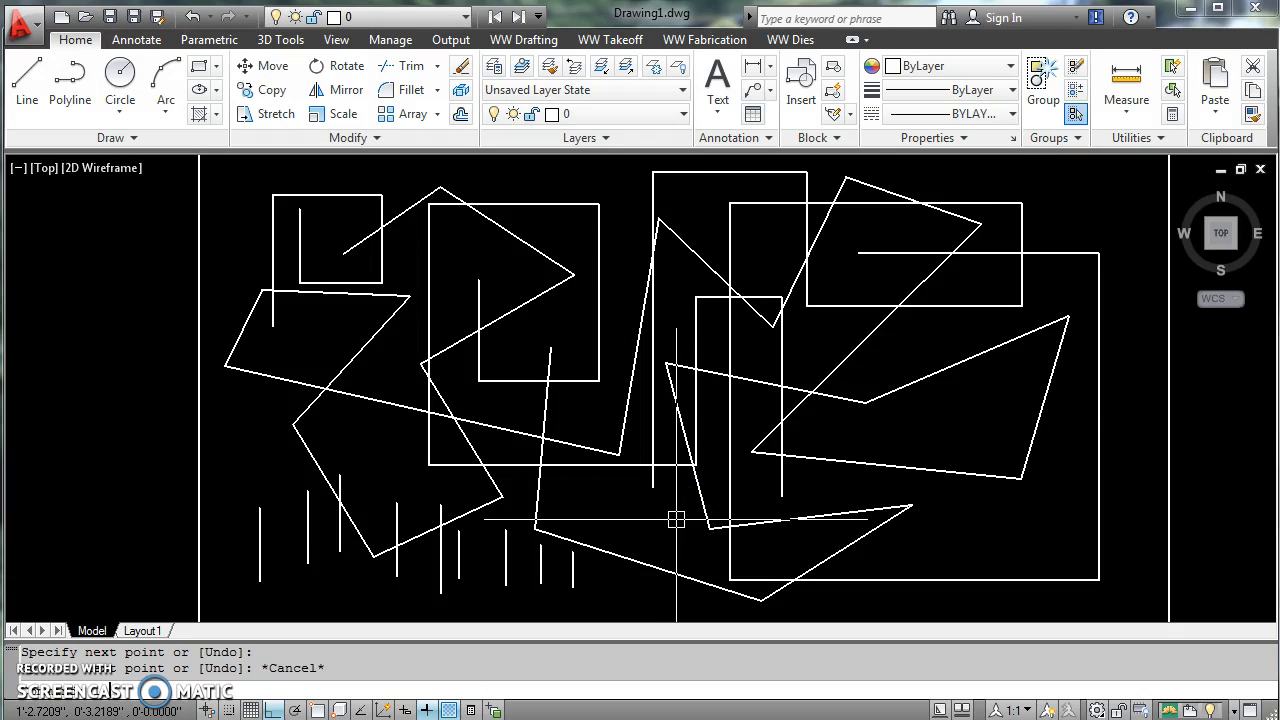
{"action": "type", "text": "n"}
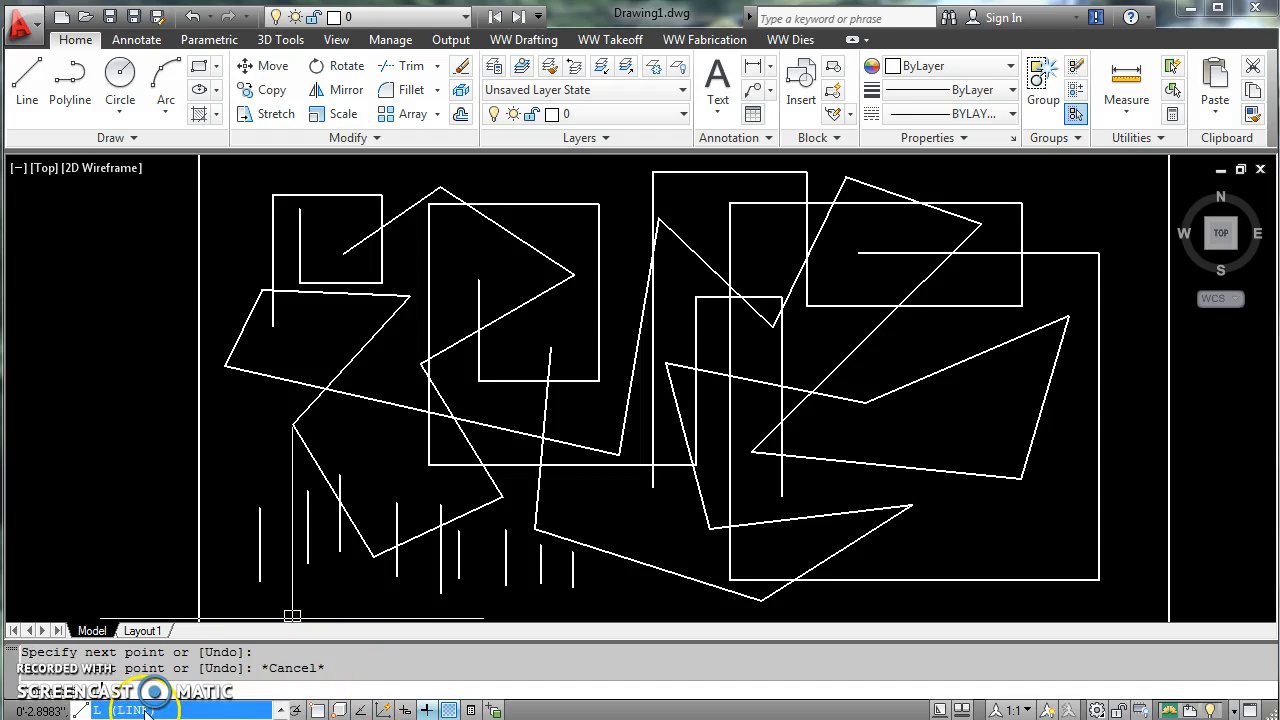
{"action": "key", "text": "Return"}
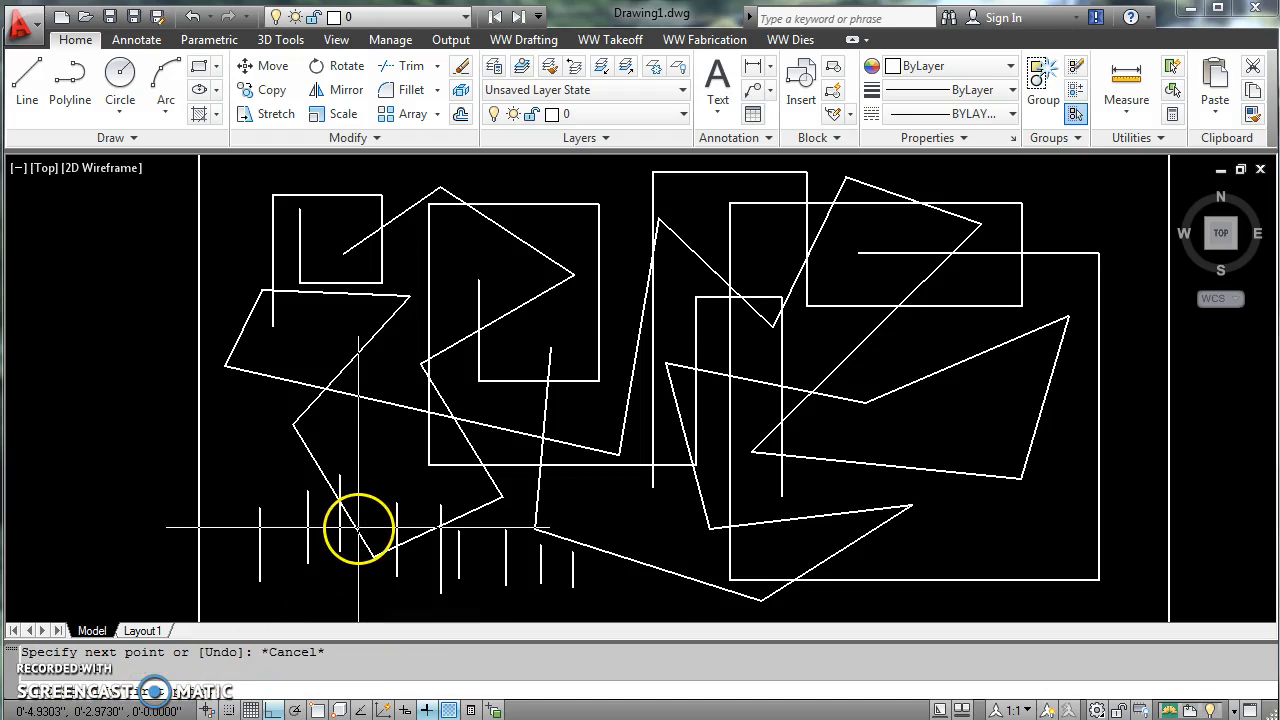
{"action": "type", "text": "l"}
{"action": "key", "text": "Return"}
{"action": "left_click", "coordinate": [608, 521]}
{"action": "left_click", "coordinate": [667, 521]}
{"action": "left_click", "coordinate": [667, 600]}
{"action": "left_click", "coordinate": [608, 600]}
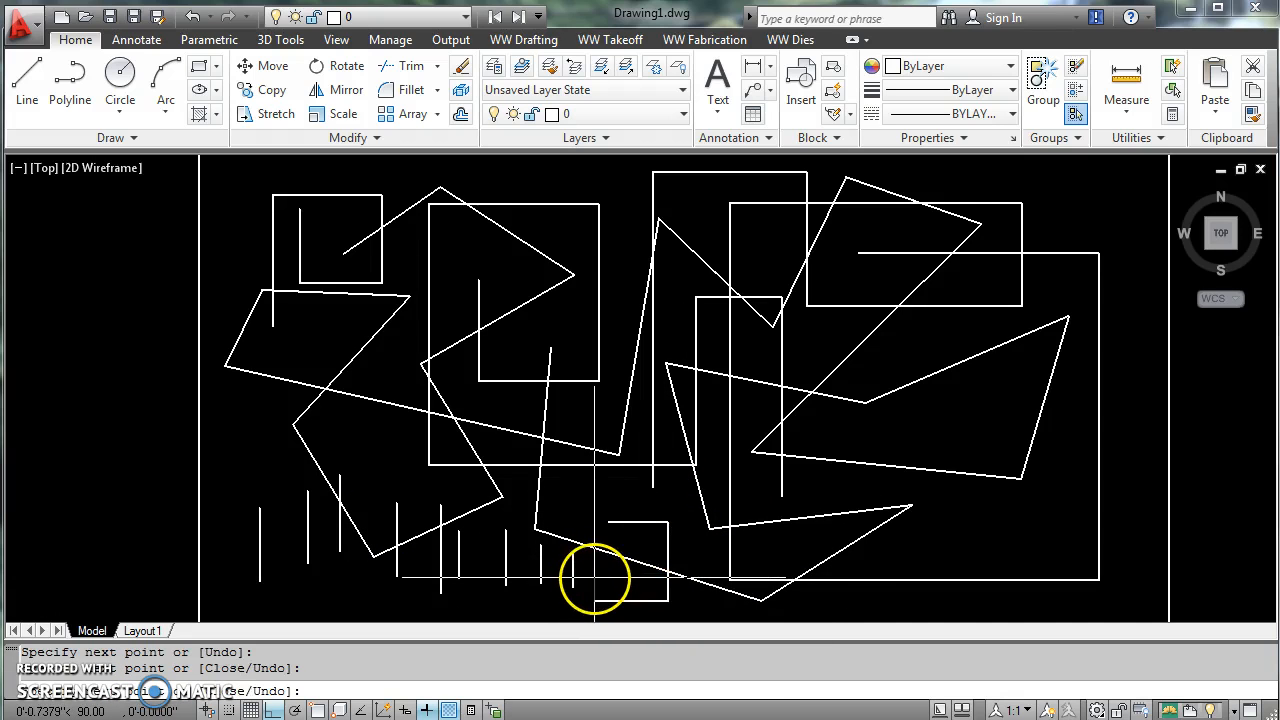
{"action": "key", "text": "Return"}
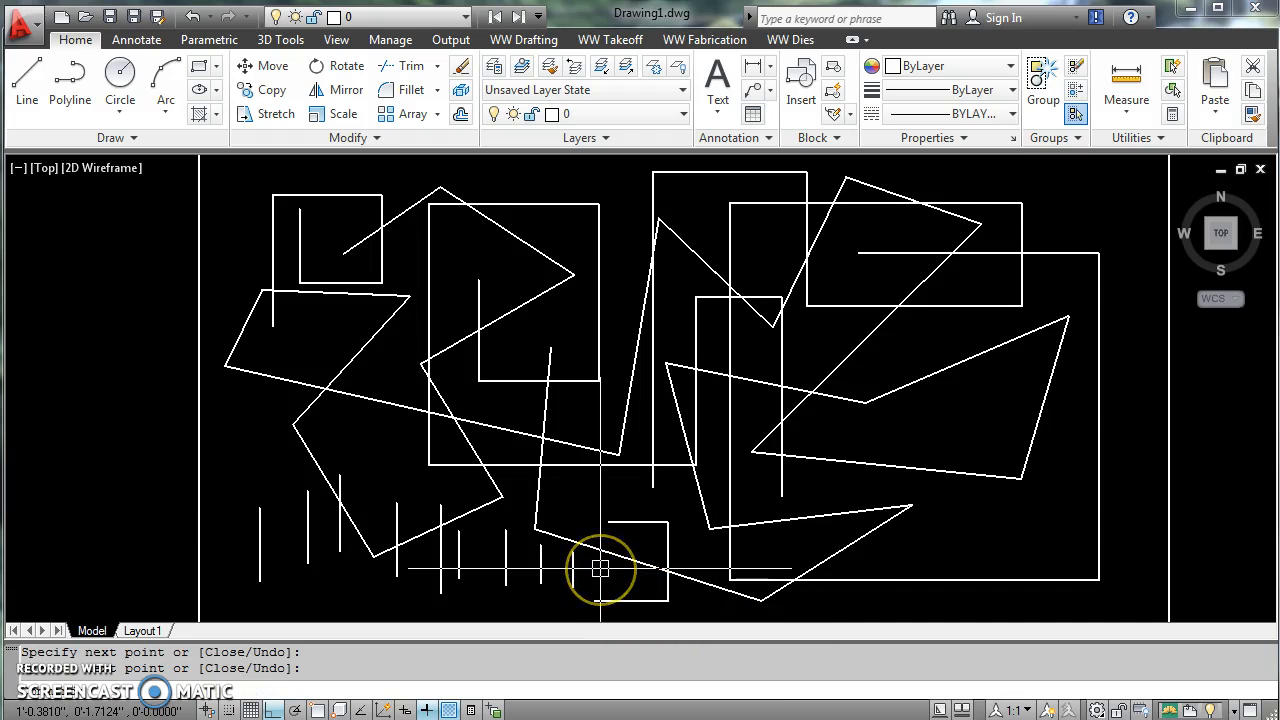
Draw a line from the zigzag's pointed tip in the lower right area, sloping down to the right with Ortho off.
{"action": "left_click", "coordinate": [810, 455]}
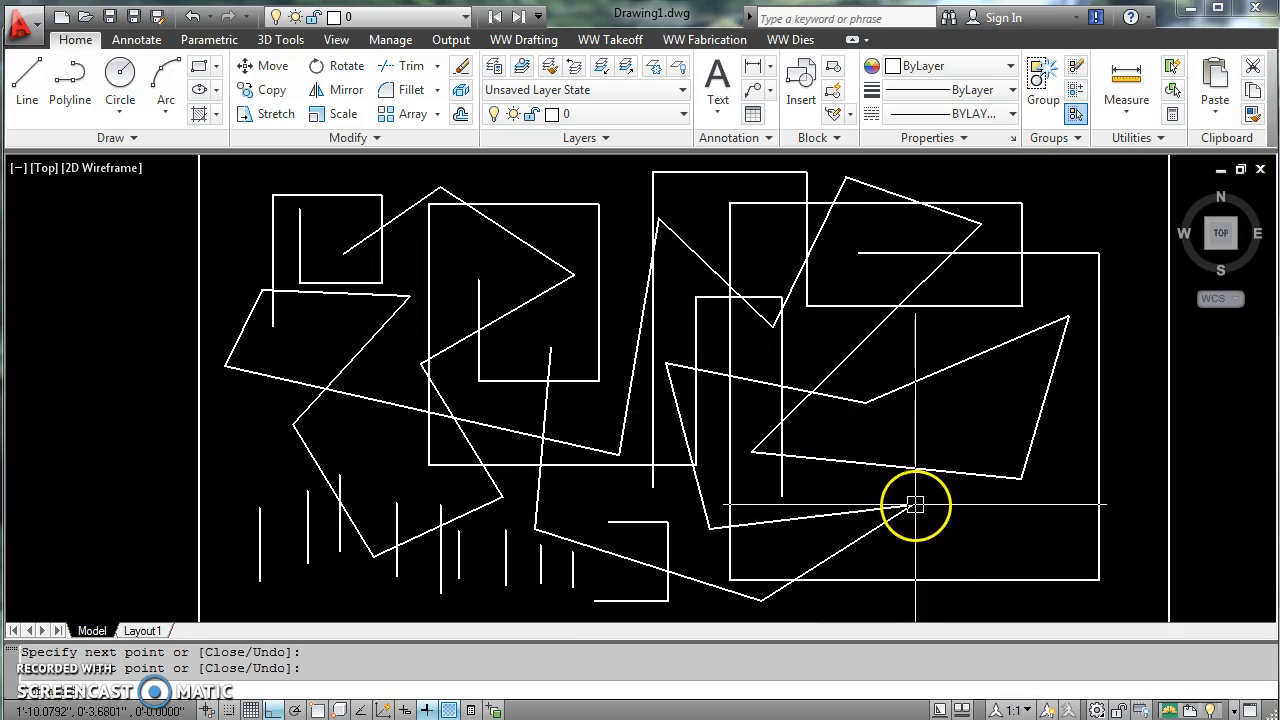
{"action": "scroll", "coordinate": [915, 507], "scroll_direction": "up", "scroll_amount": 5}
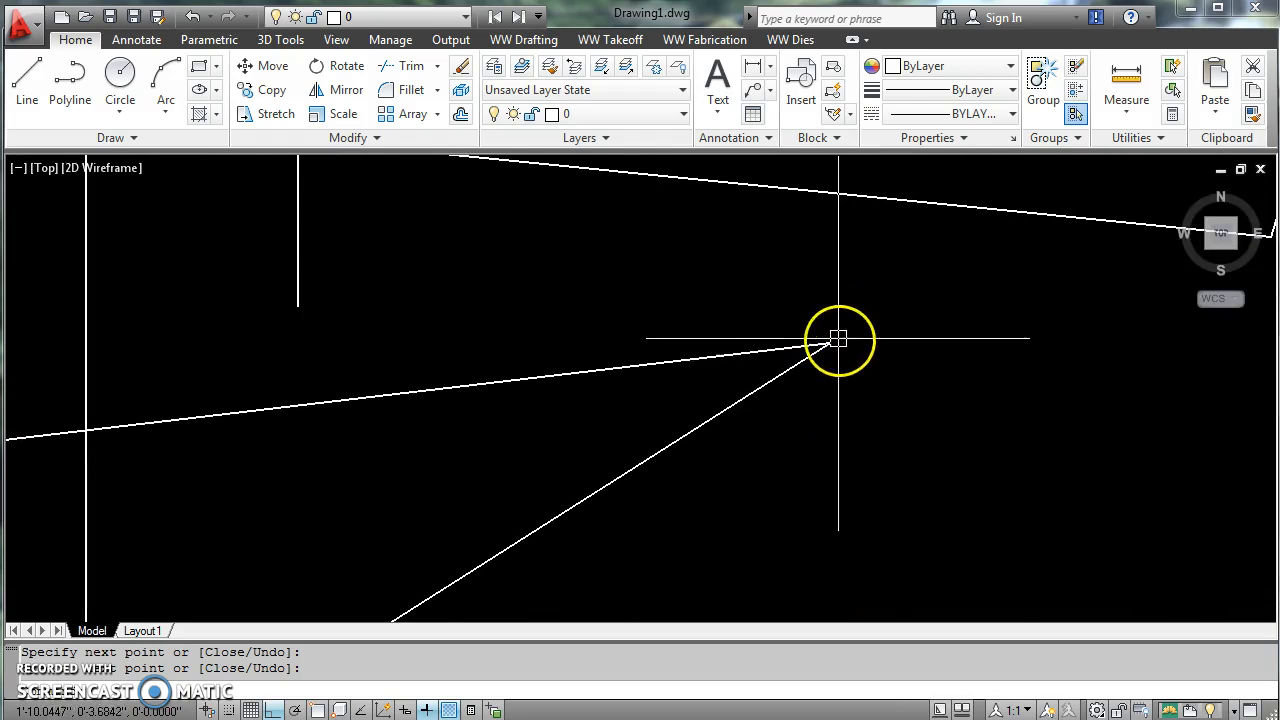
{"action": "scroll", "coordinate": [845, 350], "scroll_direction": "down", "scroll_amount": 3}
{"action": "left_click", "coordinate": [28, 82]}
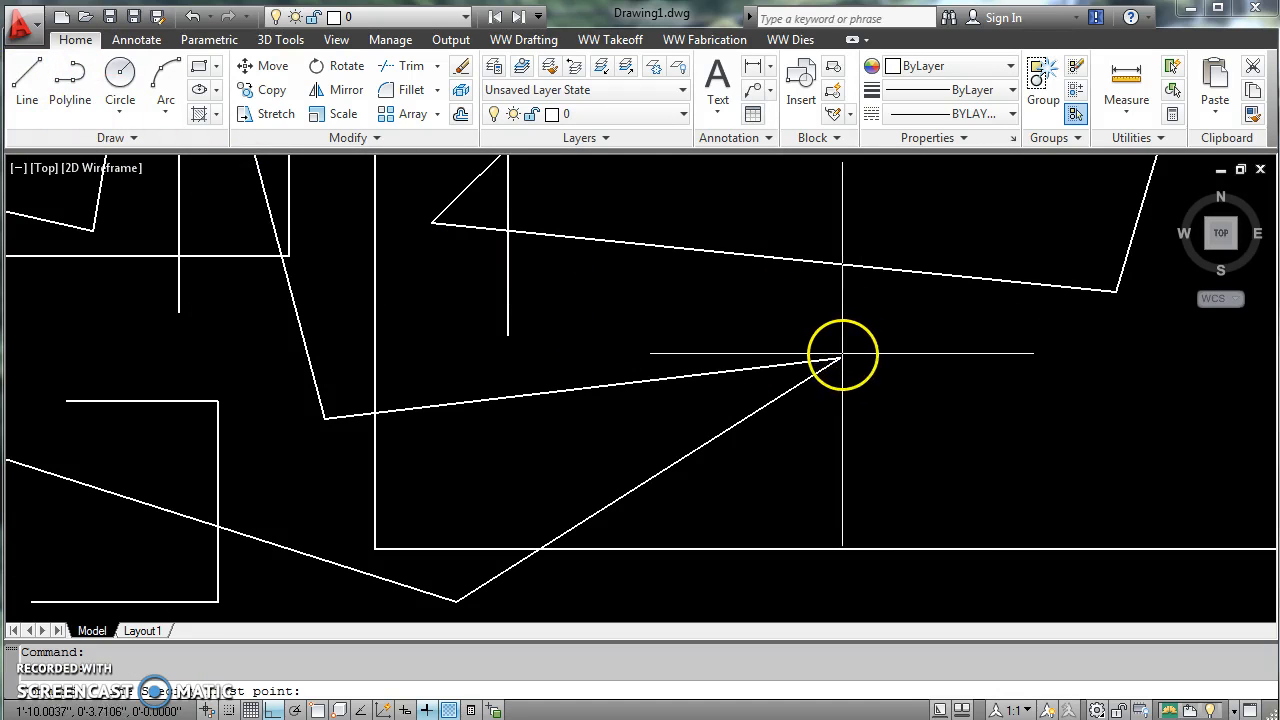
{"action": "scroll", "coordinate": [840, 356], "scroll_direction": "up", "scroll_amount": 4}
{"action": "mouse_move", "coordinate": [812, 354]}
{"action": "middle_mouse_down"}
{"action": "mouse_move", "coordinate": [734, 390]}
{"action": "mouse_move", "coordinate": [743, 373]}
{"action": "middle_mouse_up"}
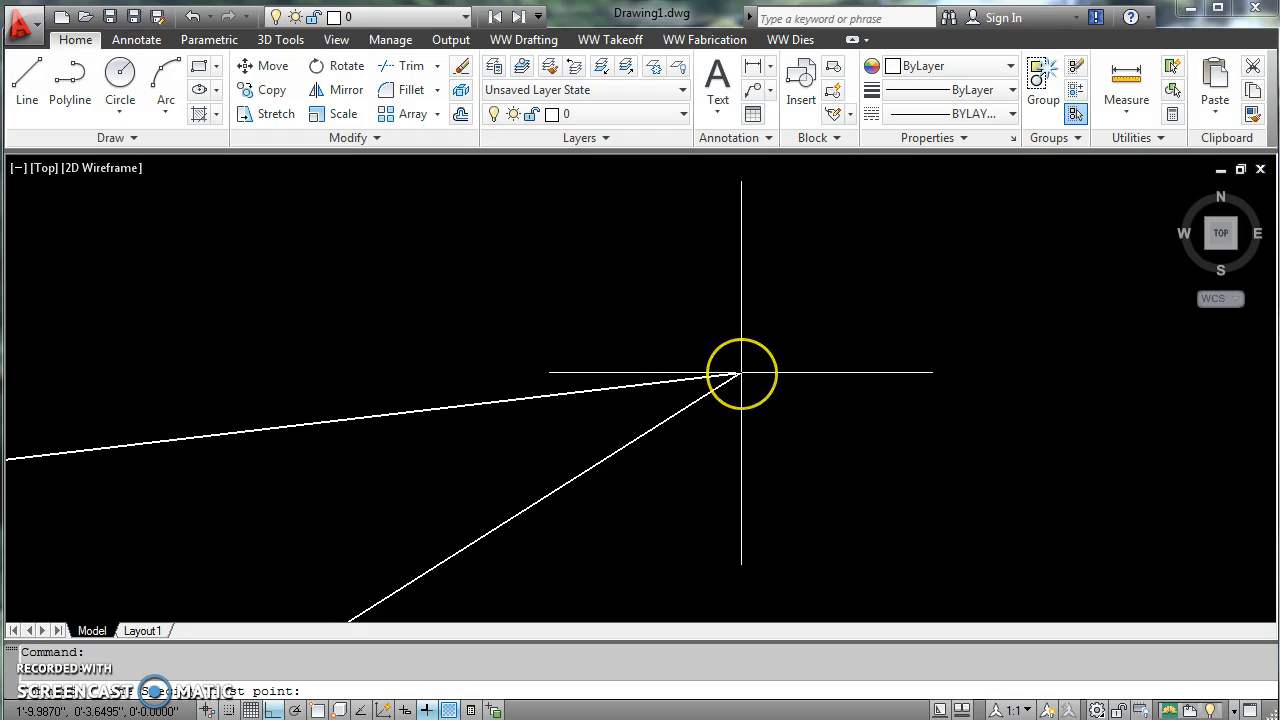
{"action": "left_click", "coordinate": [740, 373]}
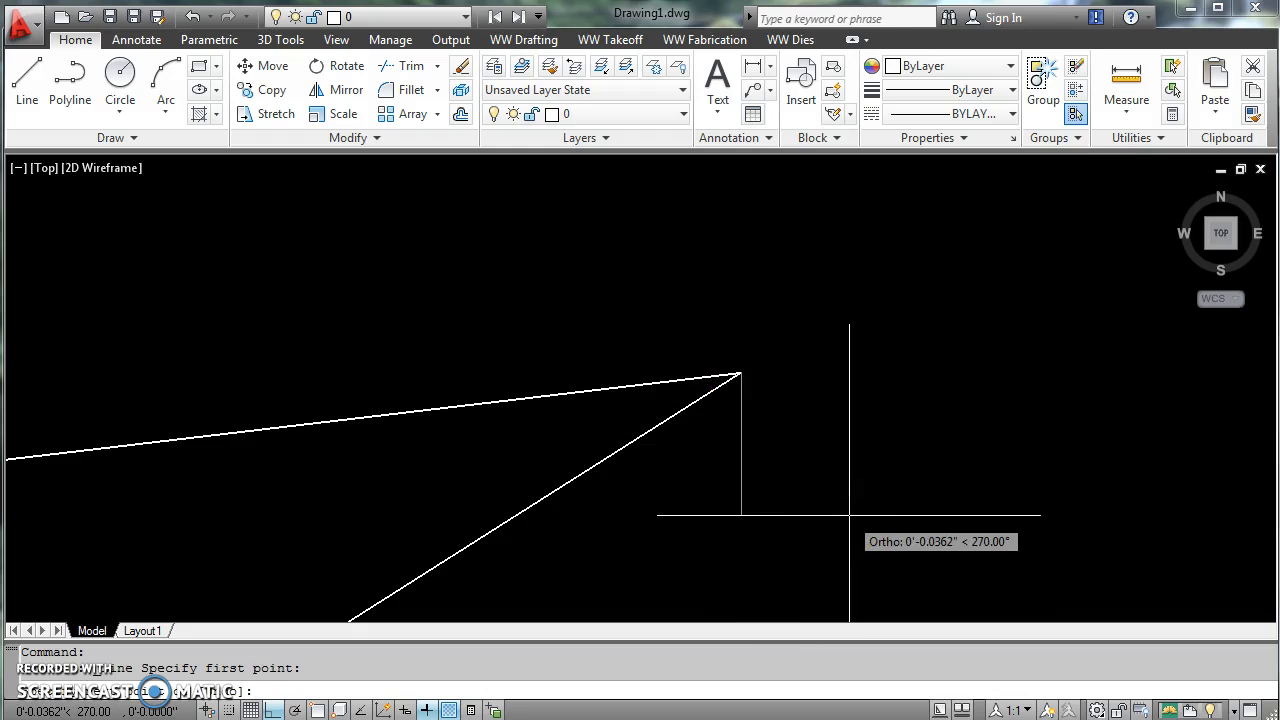
{"action": "key", "text": "F8"}
{"action": "left_click", "coordinate": [995, 487]}
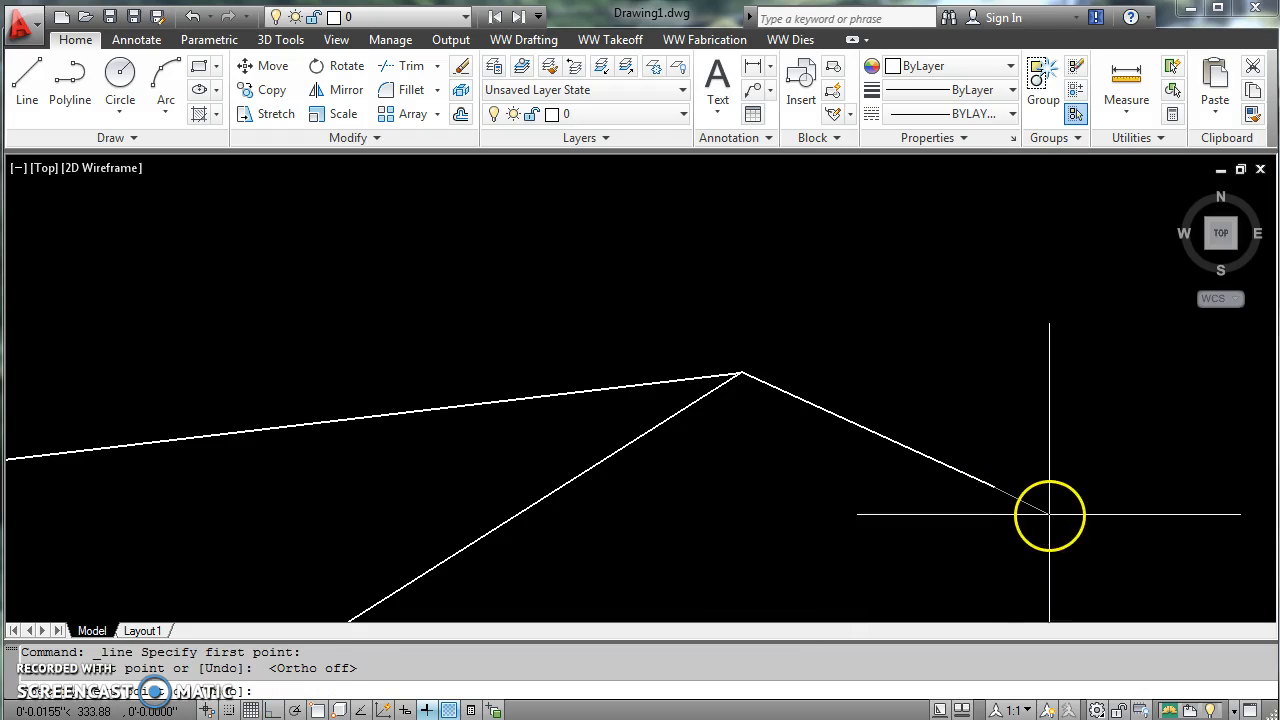
Examine at close range whether the sloping line's start point meets the zigzag's tip.
{"action": "mouse_move", "coordinate": [746, 400]}
{"action": "middle_mouse_down"}
{"action": "mouse_move", "coordinate": [729, 351]}
{"action": "mouse_move", "coordinate": [742, 398]}
{"action": "middle_mouse_up"}
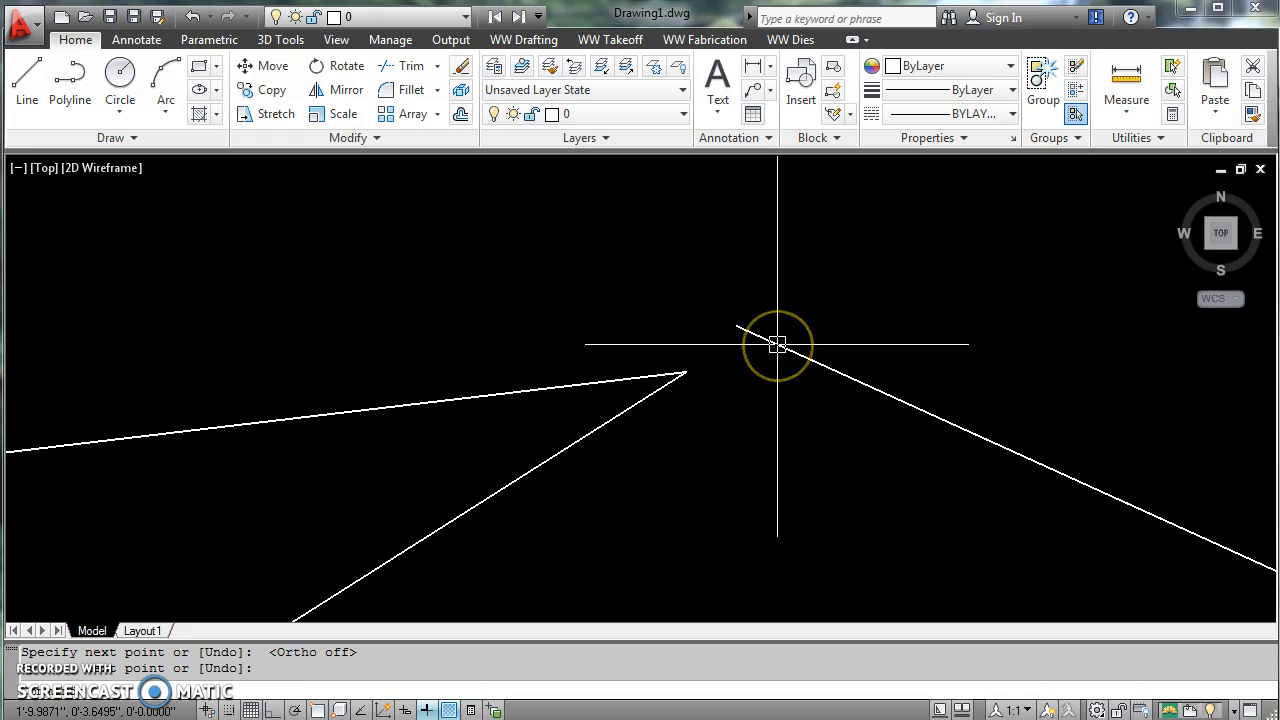
{"action": "scroll", "coordinate": [777, 342], "scroll_direction": "down", "scroll_amount": 4}
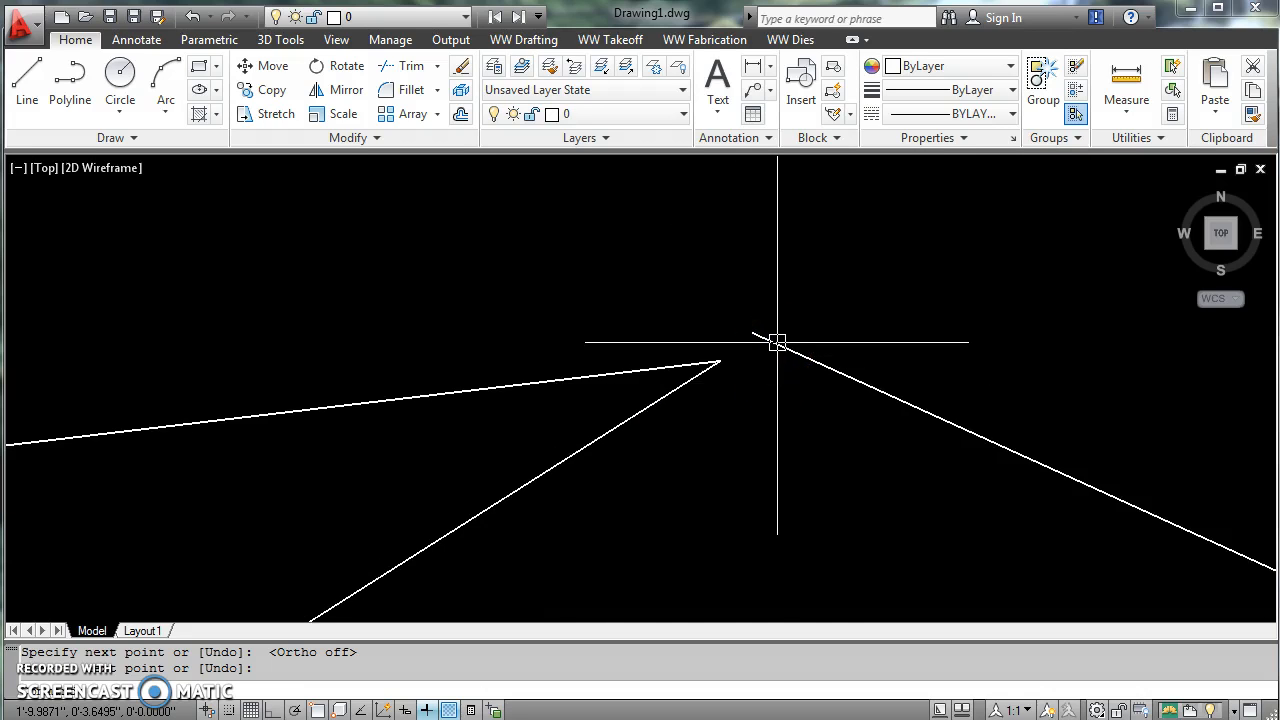
{"action": "scroll", "coordinate": [798, 372], "scroll_direction": "down", "scroll_amount": 2}
{"action": "scroll", "coordinate": [751, 343], "scroll_direction": "up", "scroll_amount": 5}
{"action": "scroll", "coordinate": [860, 466], "scroll_direction": "up", "scroll_amount": 1}
{"action": "middle_click_drag", "start_coordinate": [868, 481], "coordinate": [642, 396]}
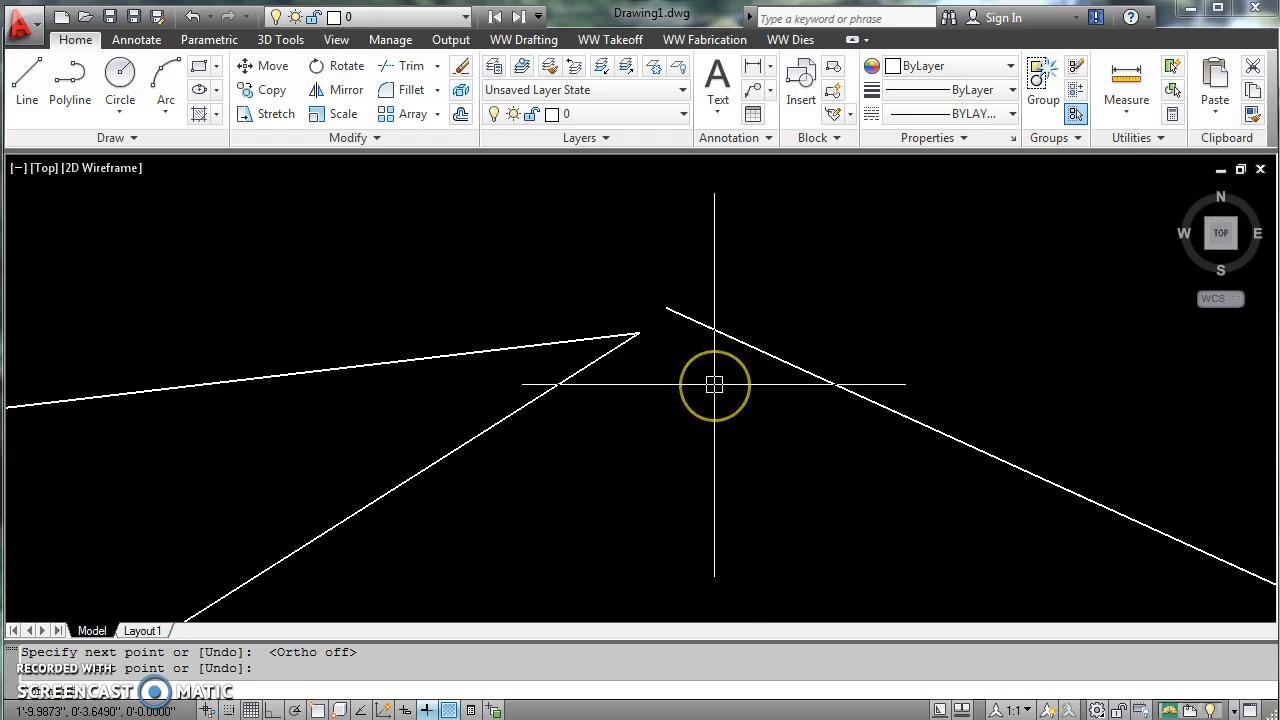
Start a new line with a one-time Endpoint snap for its first point.
{"action": "type", "text": "l"}
{"action": "key", "text": "Return"}
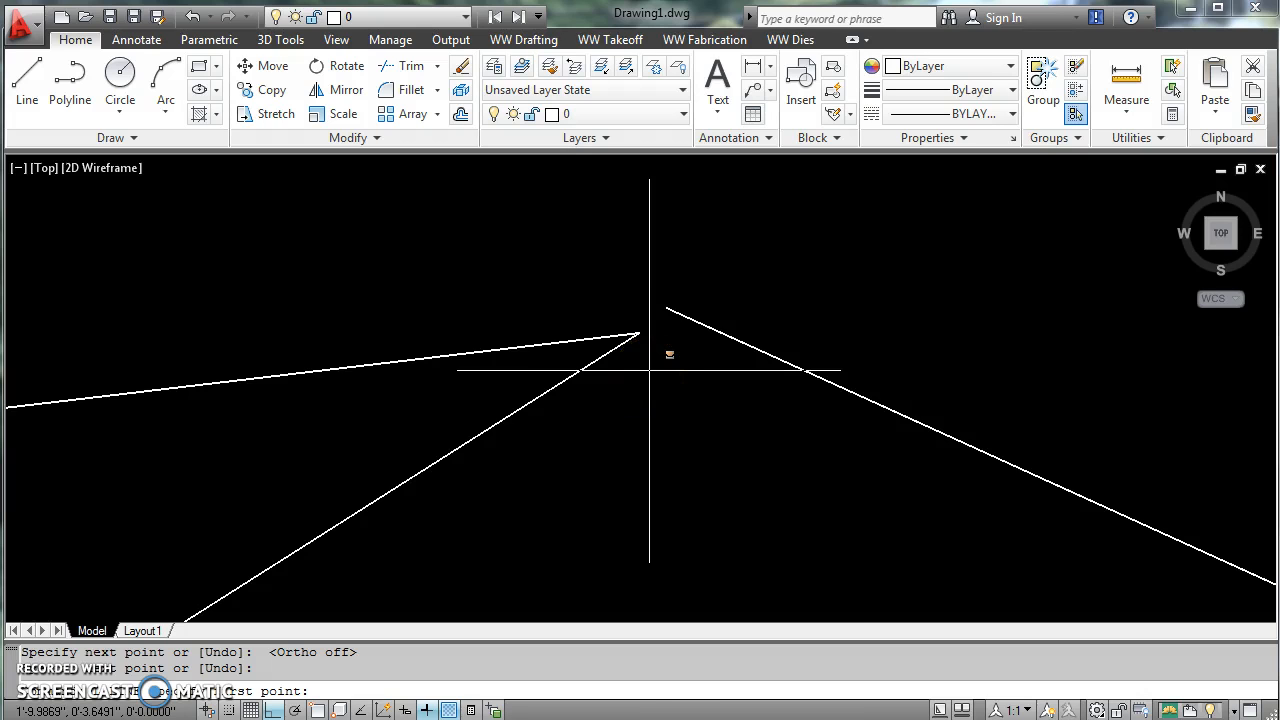
{"action": "right_click", "coordinate": [650, 370], "text": "shift"}
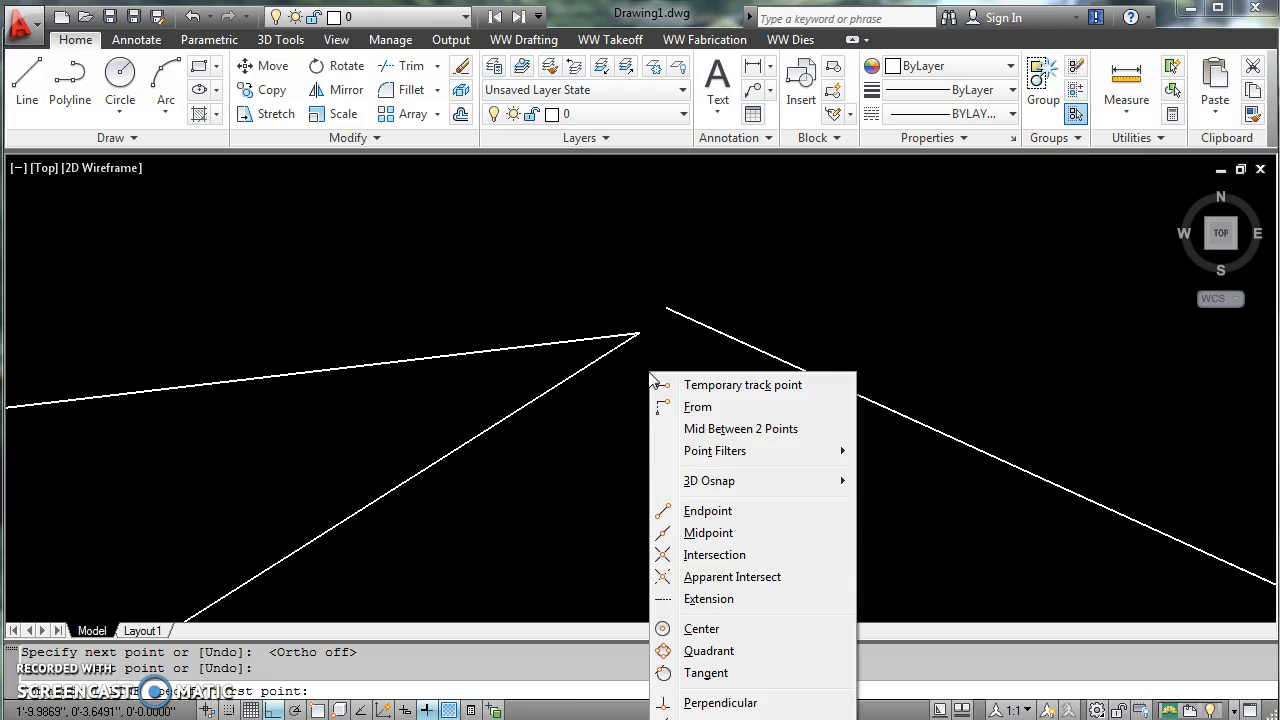
{"action": "right_click", "coordinate": [578, 208], "text": "shift"}
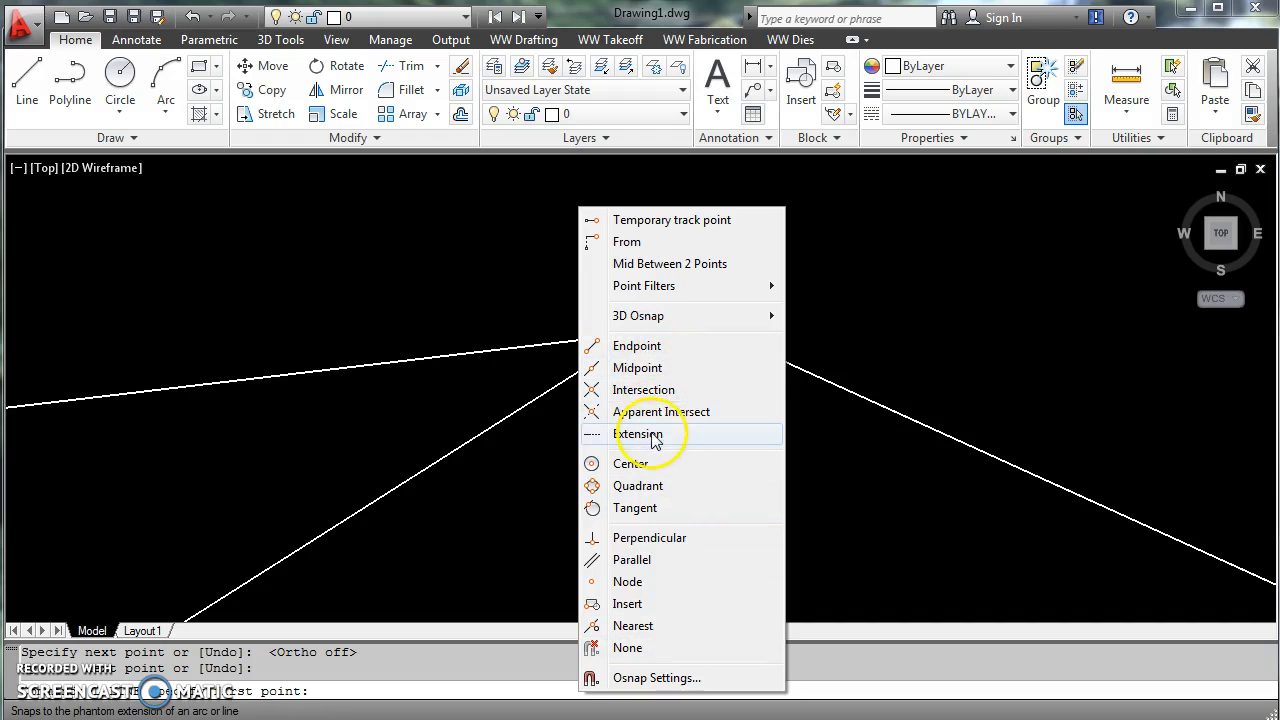
{"action": "left_click", "coordinate": [643, 347]}
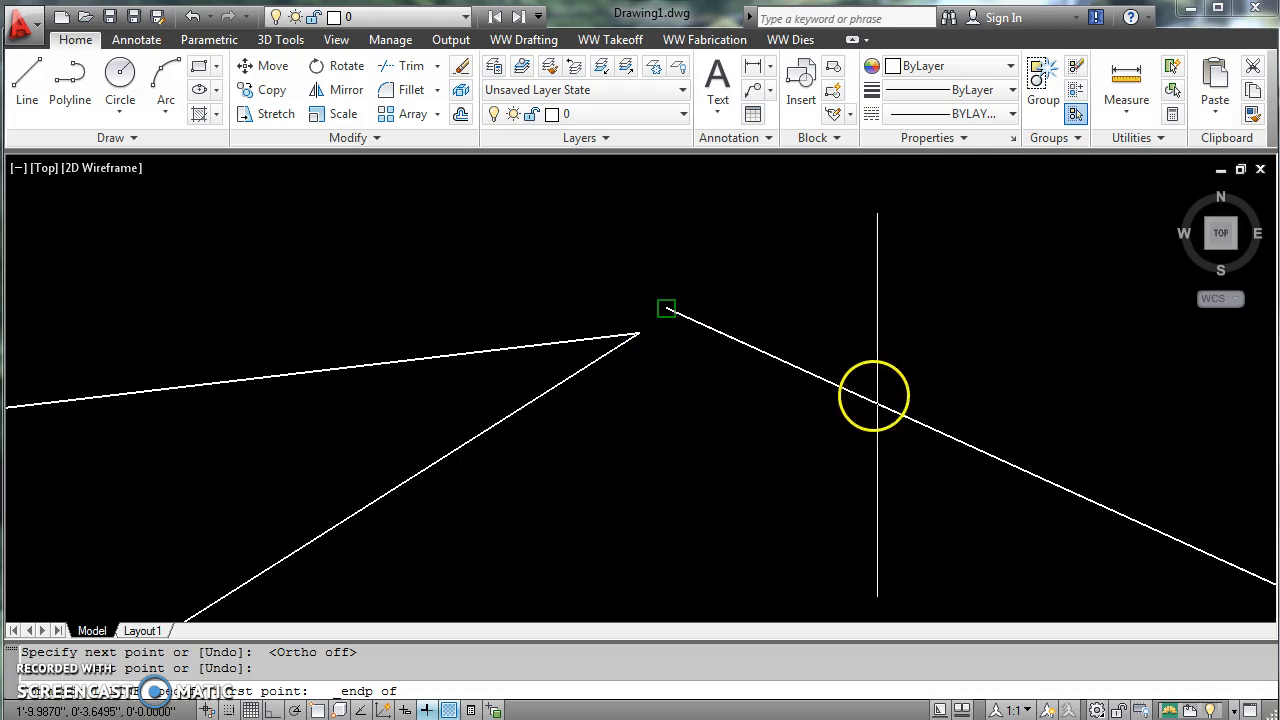
Examine which line ends the Endpoint snap catches along the sloping line and the zigzag segments near the tip.
{"action": "scroll", "coordinate": [961, 460], "scroll_direction": "down", "scroll_amount": 2}
{"action": "middle_click_drag", "start_coordinate": [1073, 549], "coordinate": [726, 408]}
{"action": "scroll", "coordinate": [730, 410], "scroll_direction": "down", "scroll_amount": 2}
{"action": "middle_click_drag", "start_coordinate": [980, 530], "coordinate": [575, 352]}
{"action": "scroll", "coordinate": [570, 370], "scroll_direction": "down", "scroll_amount": 3}
{"action": "scroll", "coordinate": [590, 394], "scroll_direction": "down", "scroll_amount": 5}
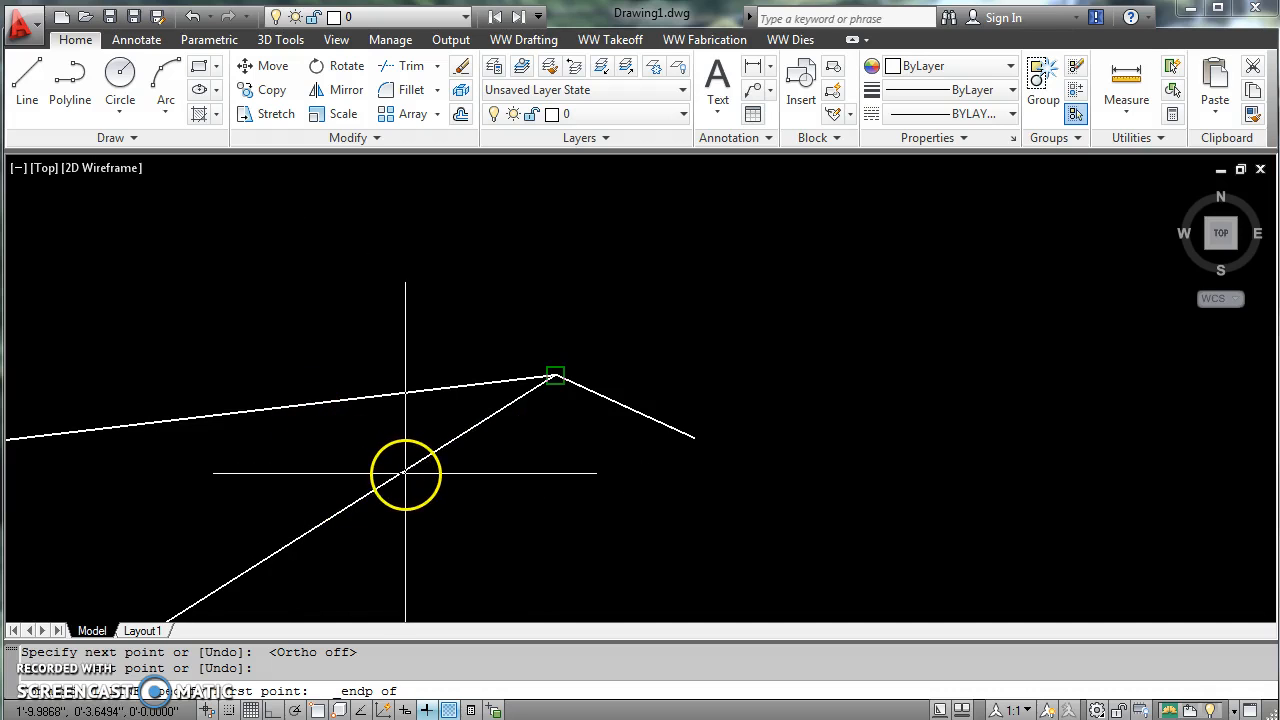
{"action": "scroll", "coordinate": [480, 440], "scroll_direction": "up", "scroll_amount": 4}
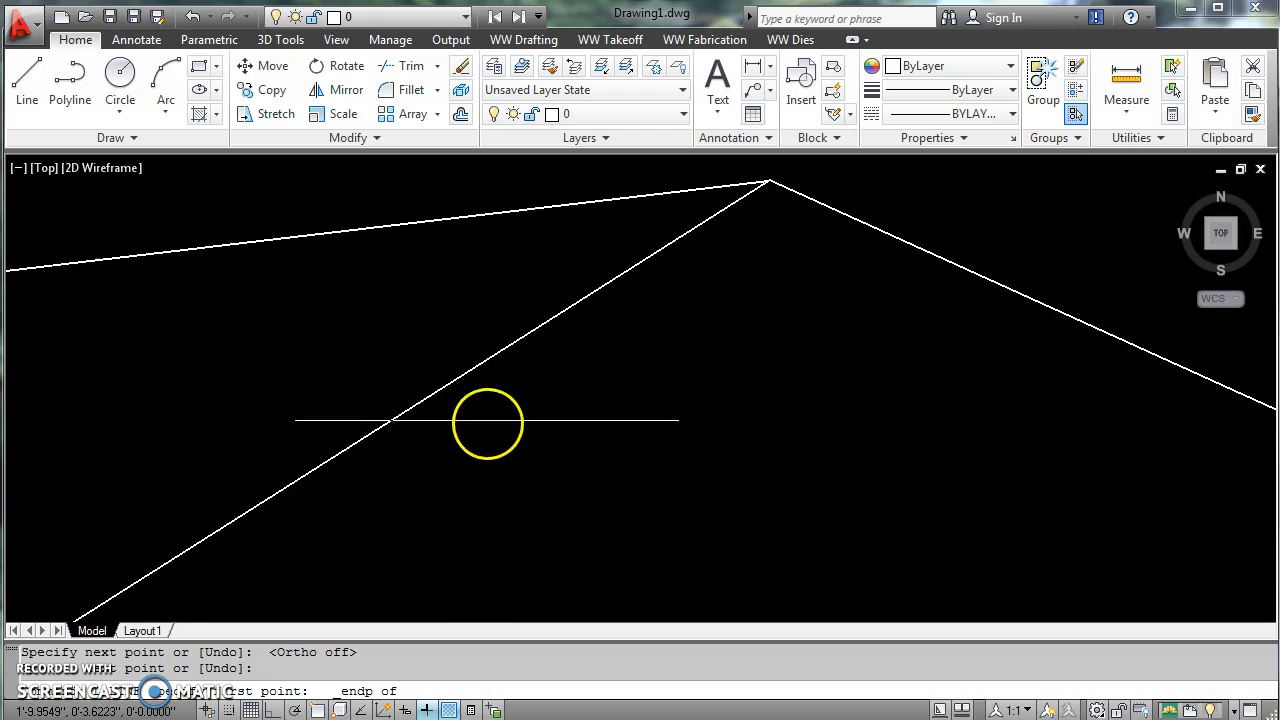
{"action": "middle_click_drag", "start_coordinate": [503, 337], "coordinate": [455, 484]}
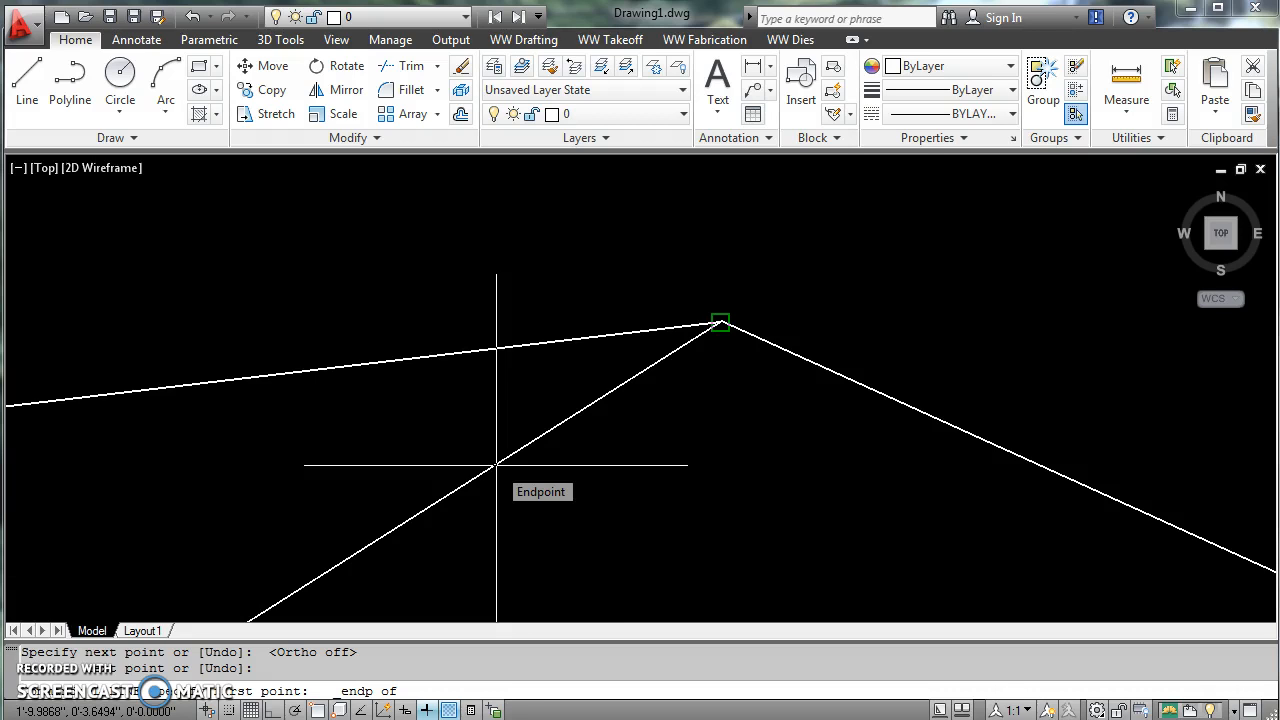
{"action": "left_click", "coordinate": [451, 354]}
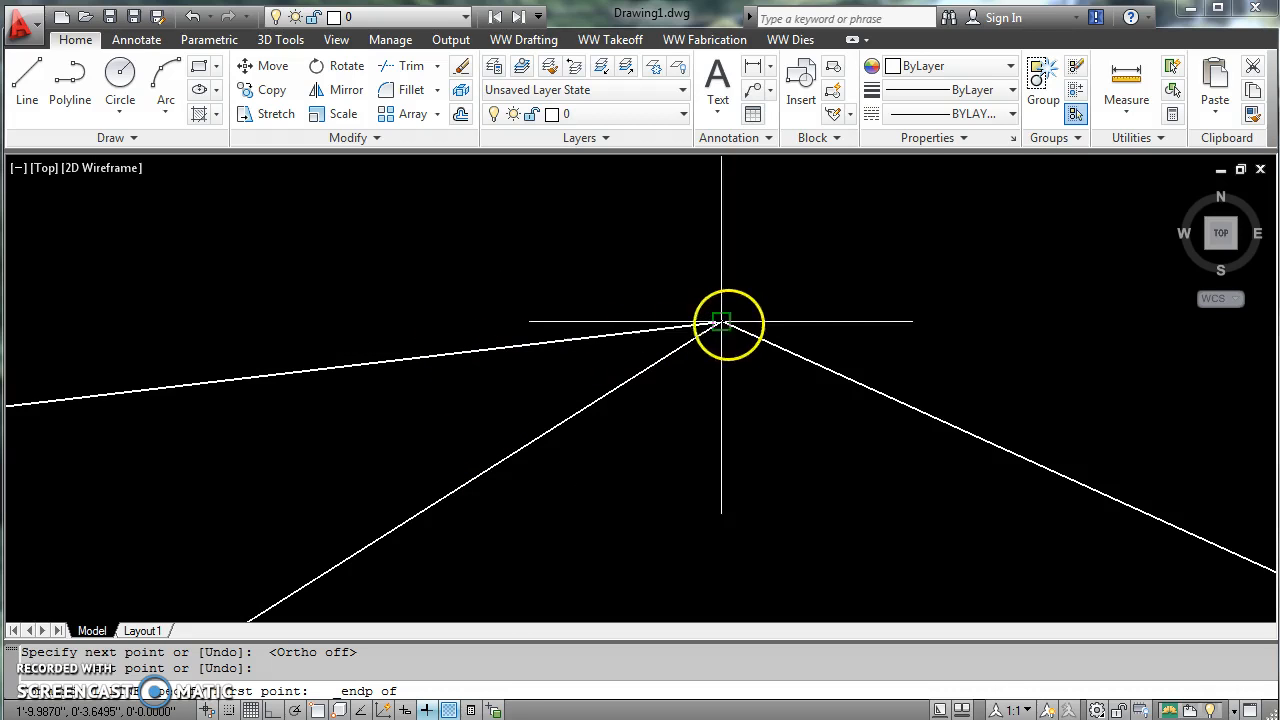
{"action": "scroll", "coordinate": [720, 322], "scroll_direction": "up", "scroll_amount": 6}
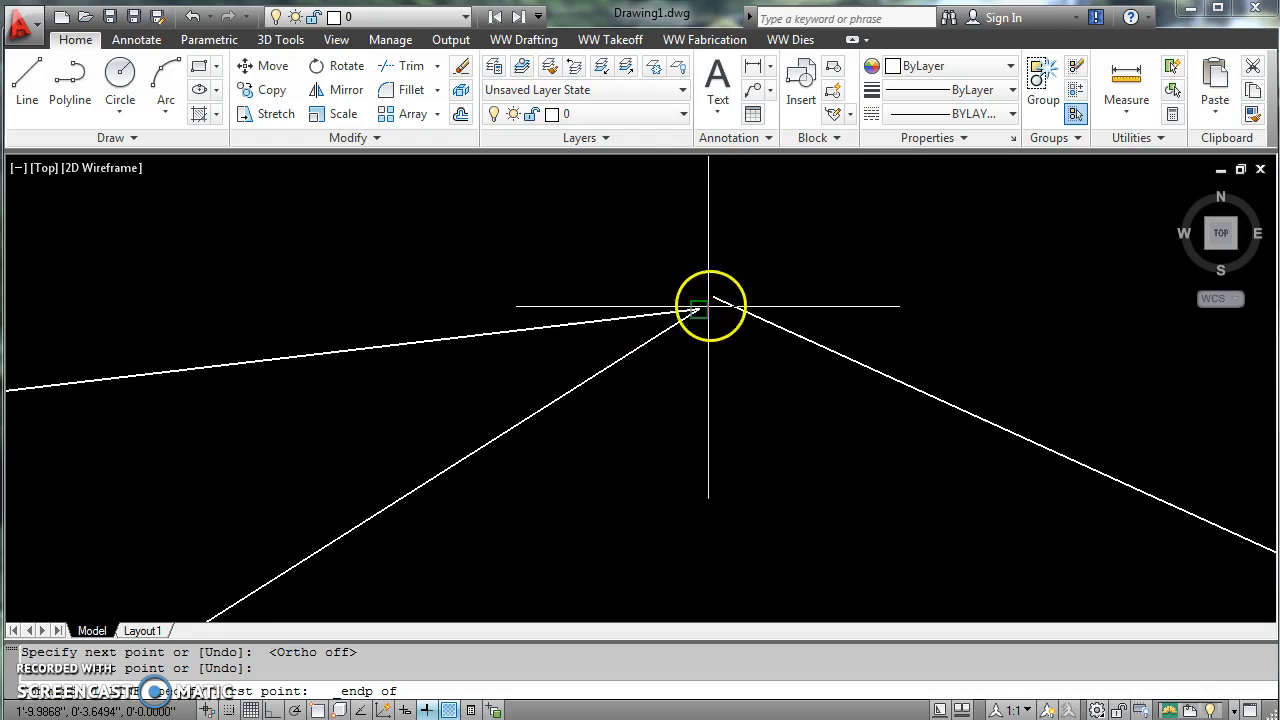
{"action": "scroll", "coordinate": [700, 314], "scroll_direction": "down", "scroll_amount": 4}
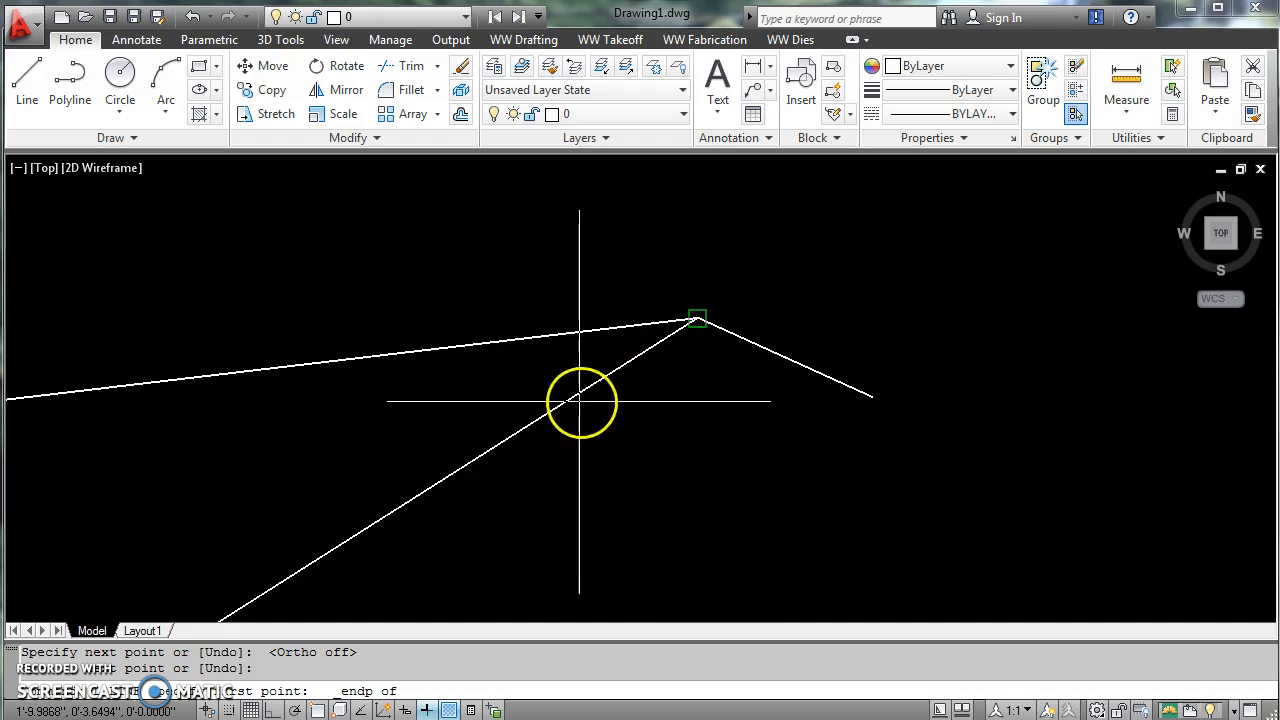
Draw two connected segments from the snapped tip endpoint, one up to the left and one up to the right.
{"action": "left_click", "coordinate": [493, 342]}
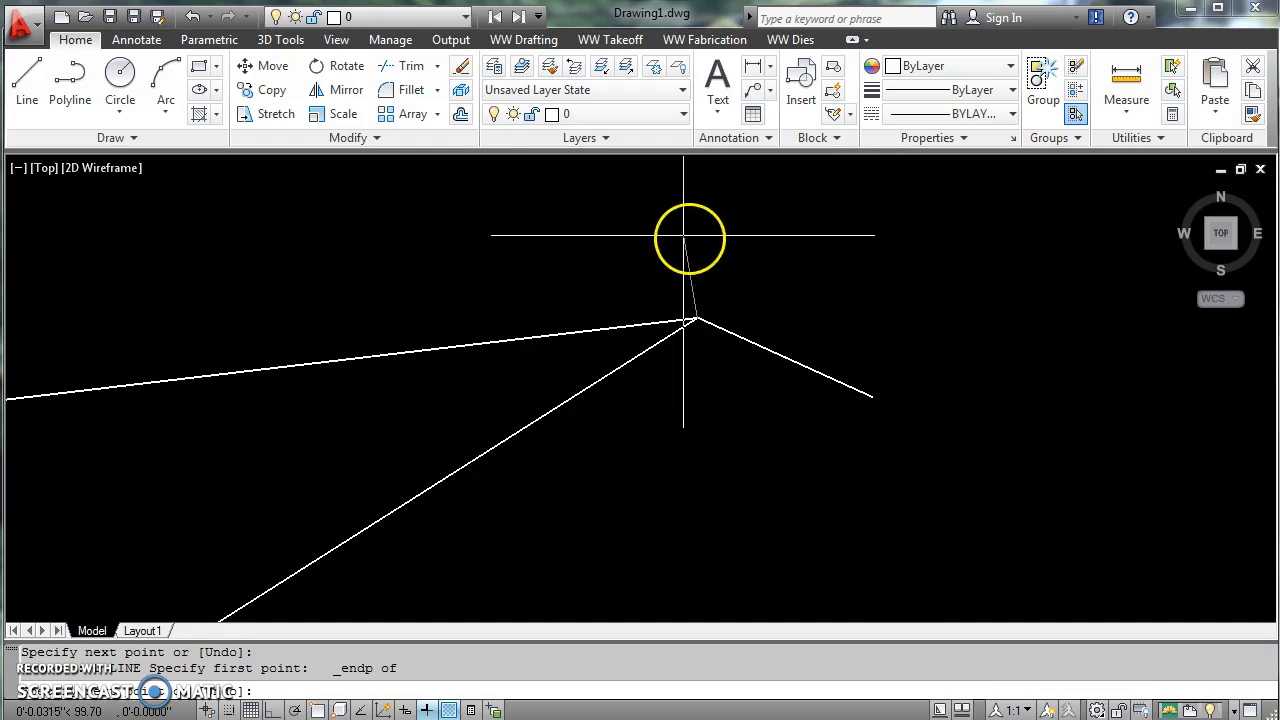
{"action": "left_click", "coordinate": [582, 203]}
{"action": "left_click", "coordinate": [717, 170]}
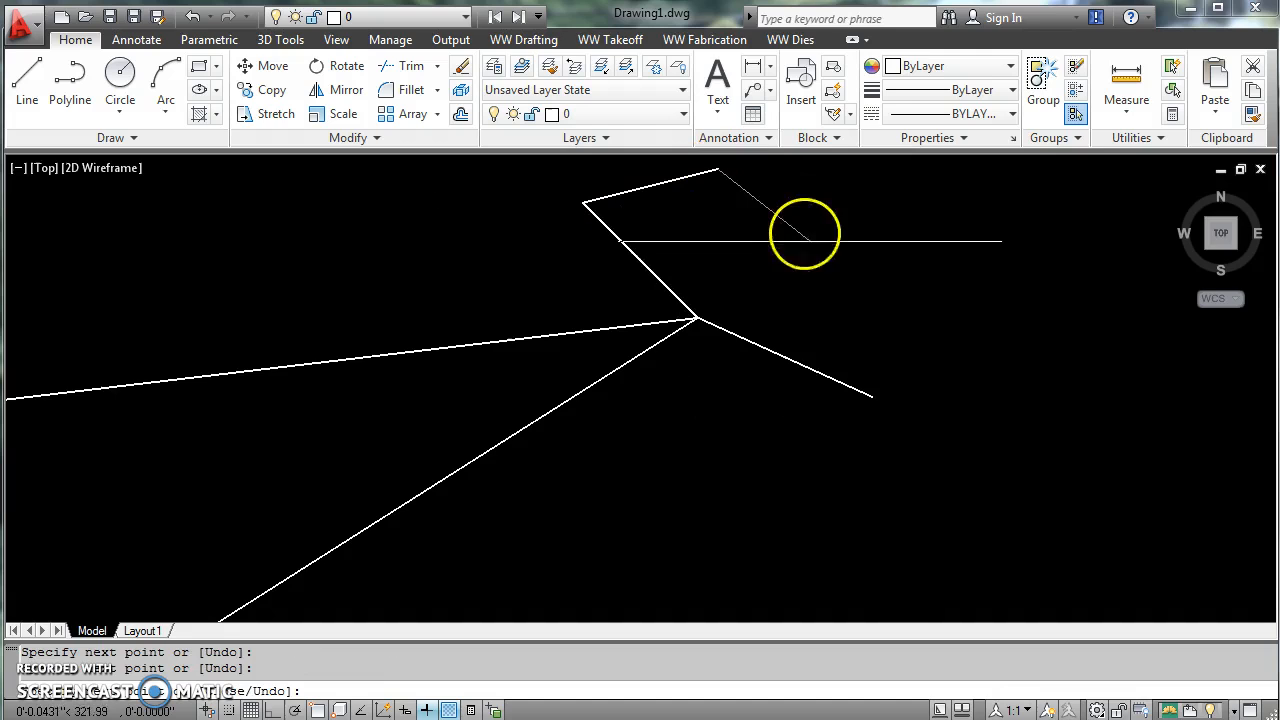
{"action": "key", "text": "Escape"}
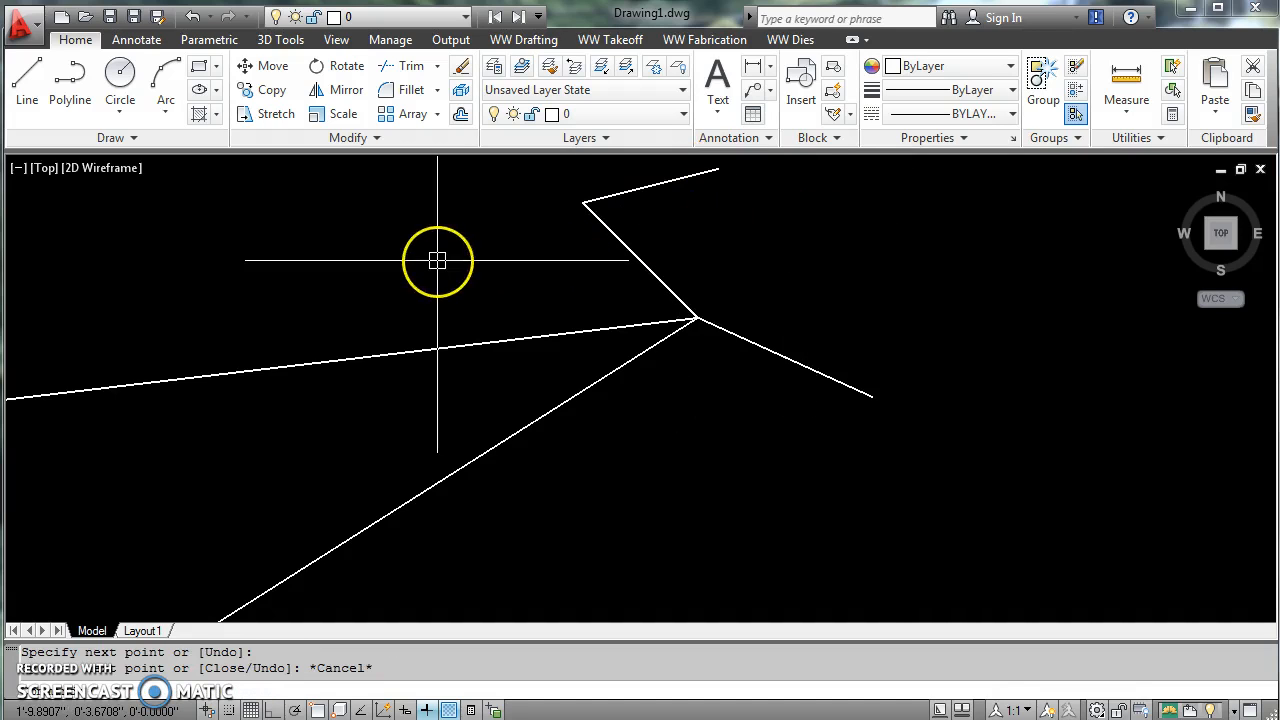
Start a new line at the corner of the two new segments with a one-time Endpoint snap.
{"action": "key", "text": "Return"}
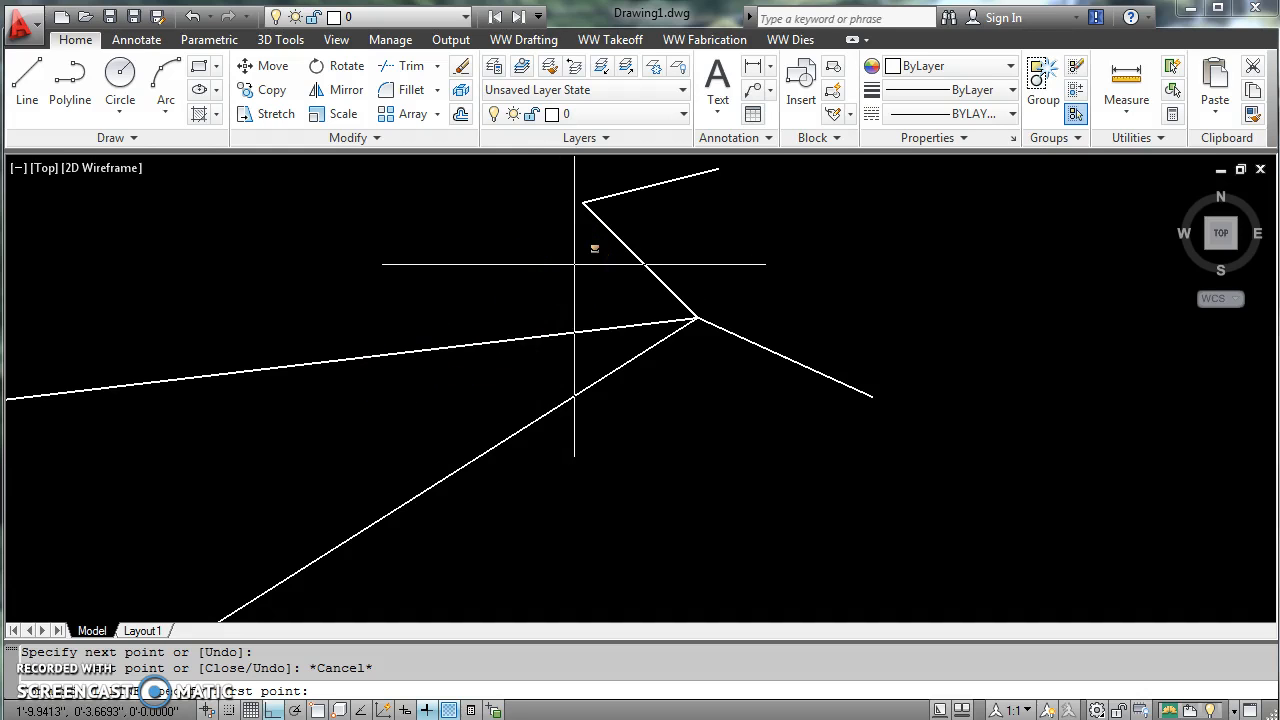
{"action": "right_click", "coordinate": [574, 264], "text": "shift"}
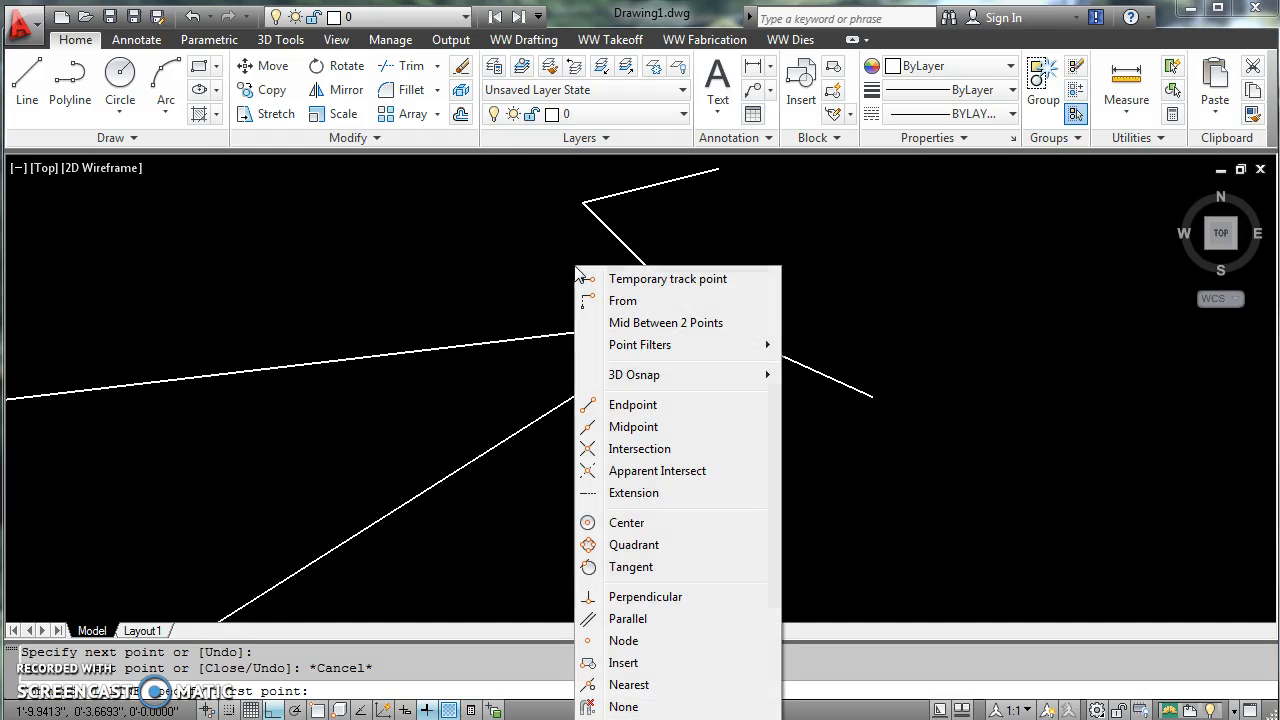
{"action": "right_click", "coordinate": [541, 204], "text": "shift"}
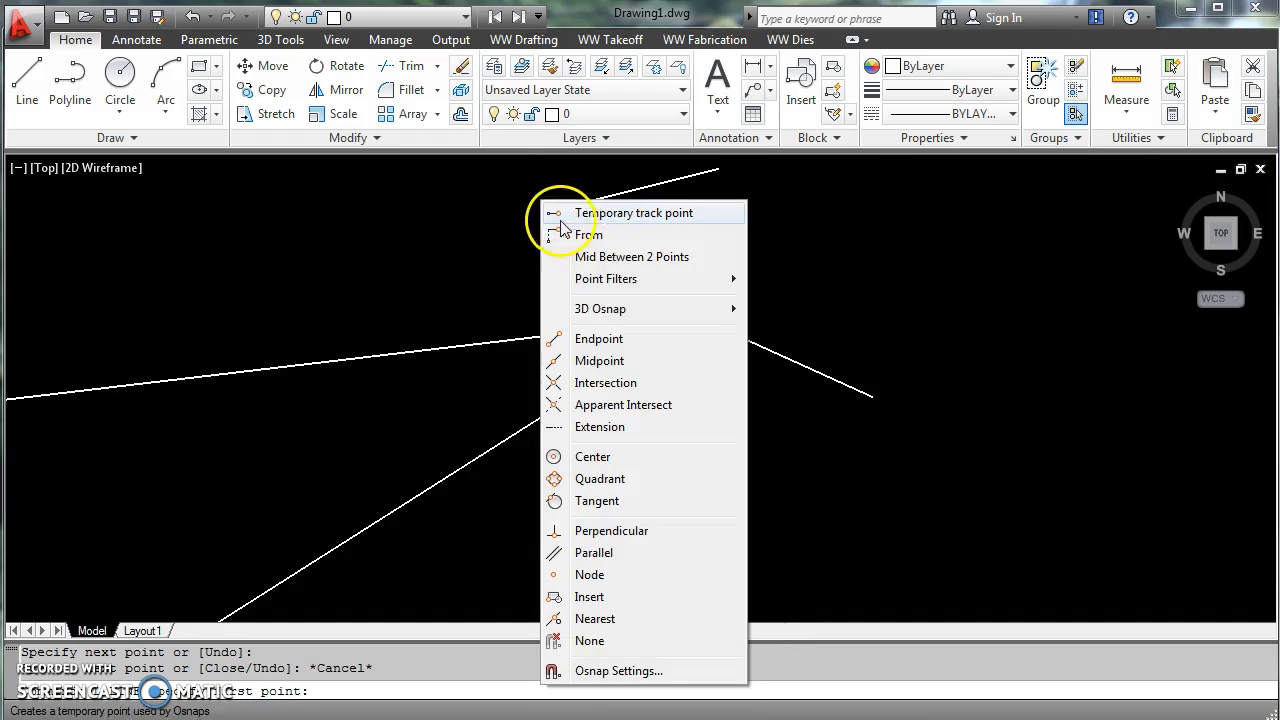
{"action": "left_click", "coordinate": [623, 341]}
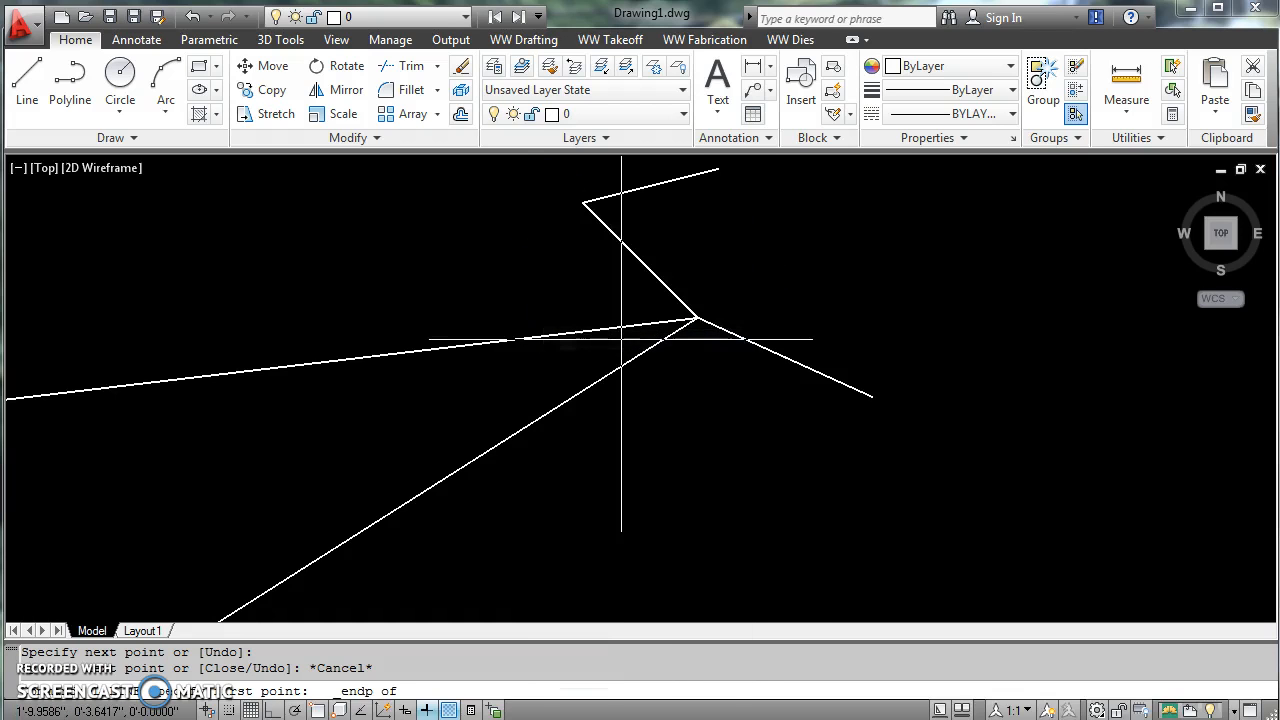
{"action": "left_click", "coordinate": [597, 240]}
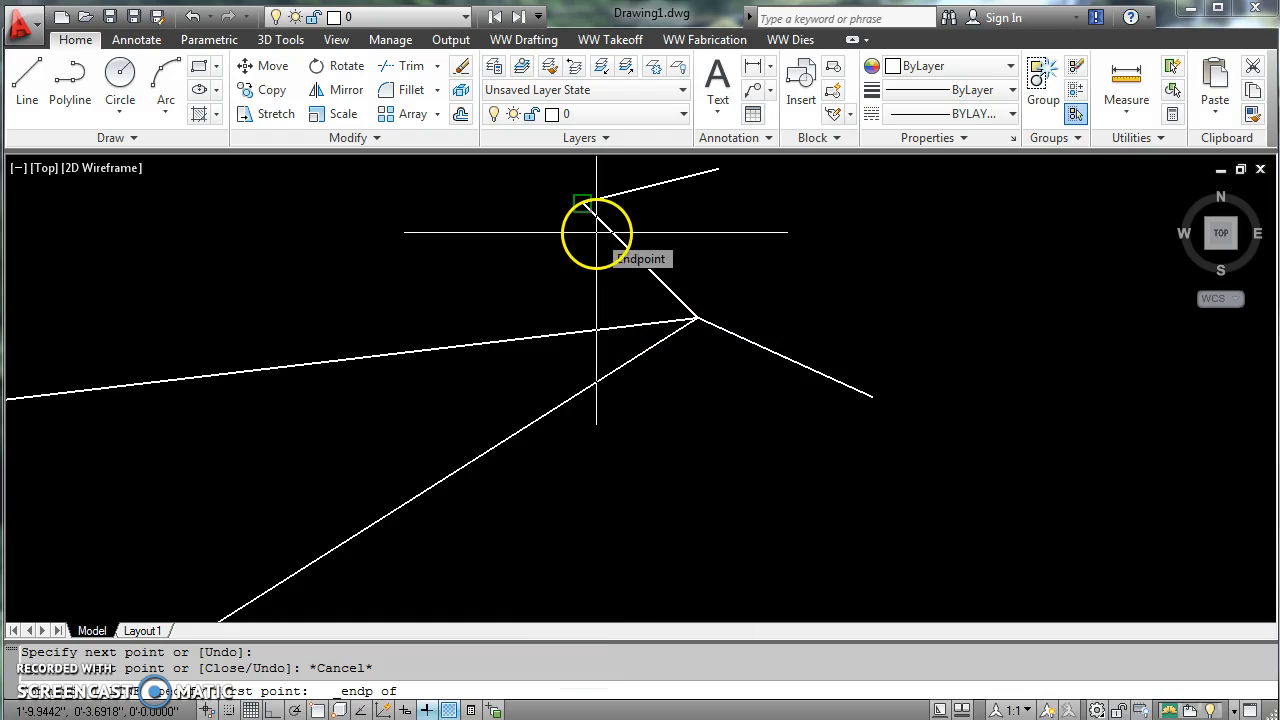
{"action": "left_click", "coordinate": [598, 235]}
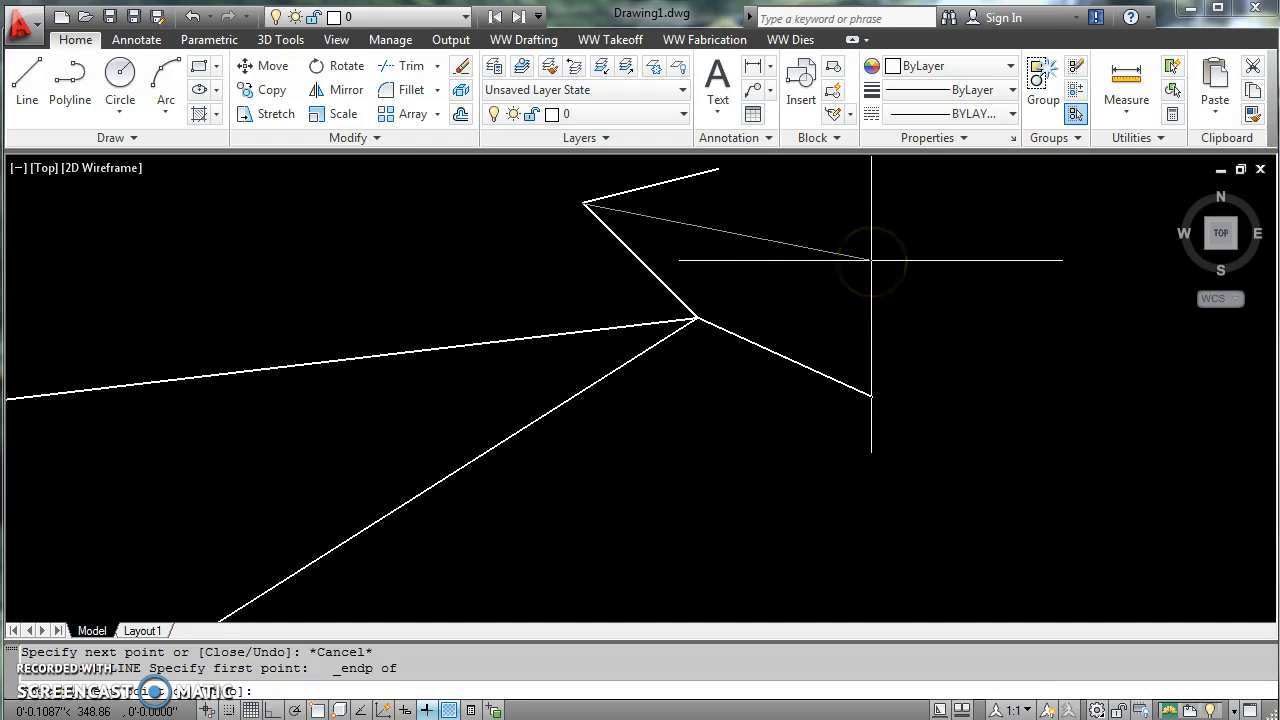
Finish the line at the far right end of the short sloping segment with a one-time Endpoint snap.
{"action": "key", "text": "F8"}
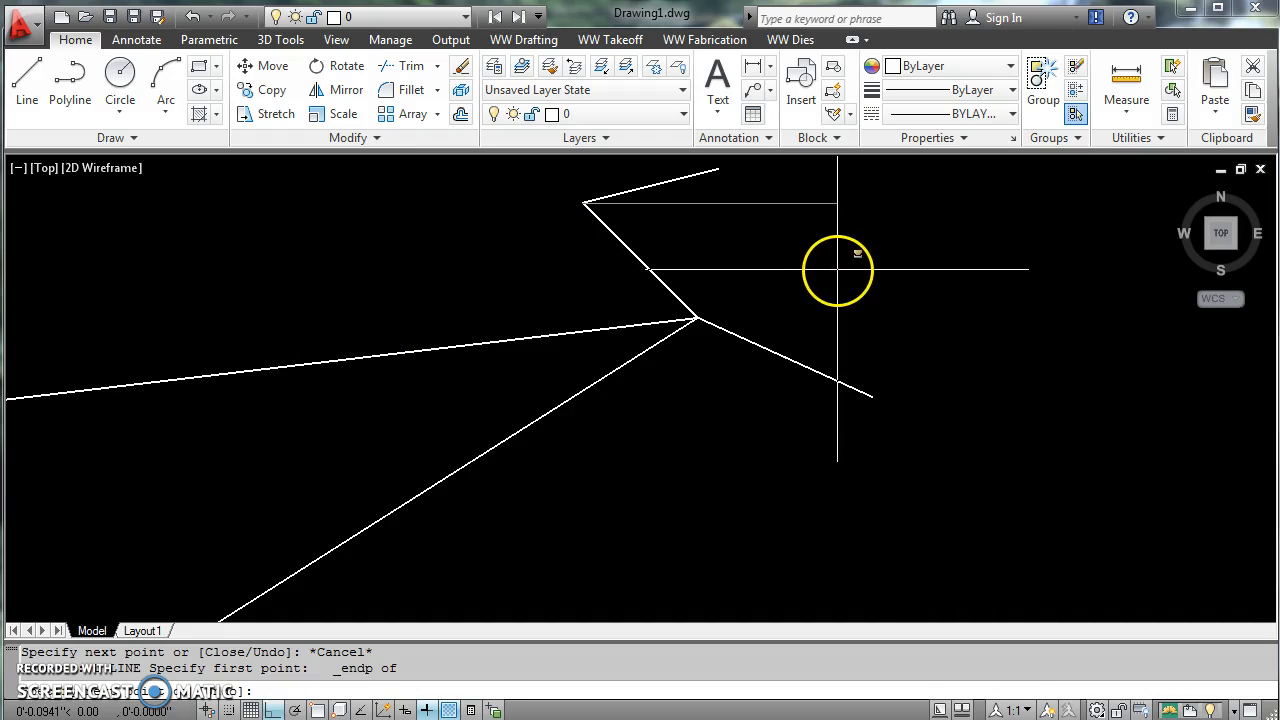
{"action": "right_click", "coordinate": [837, 269], "text": "shift"}
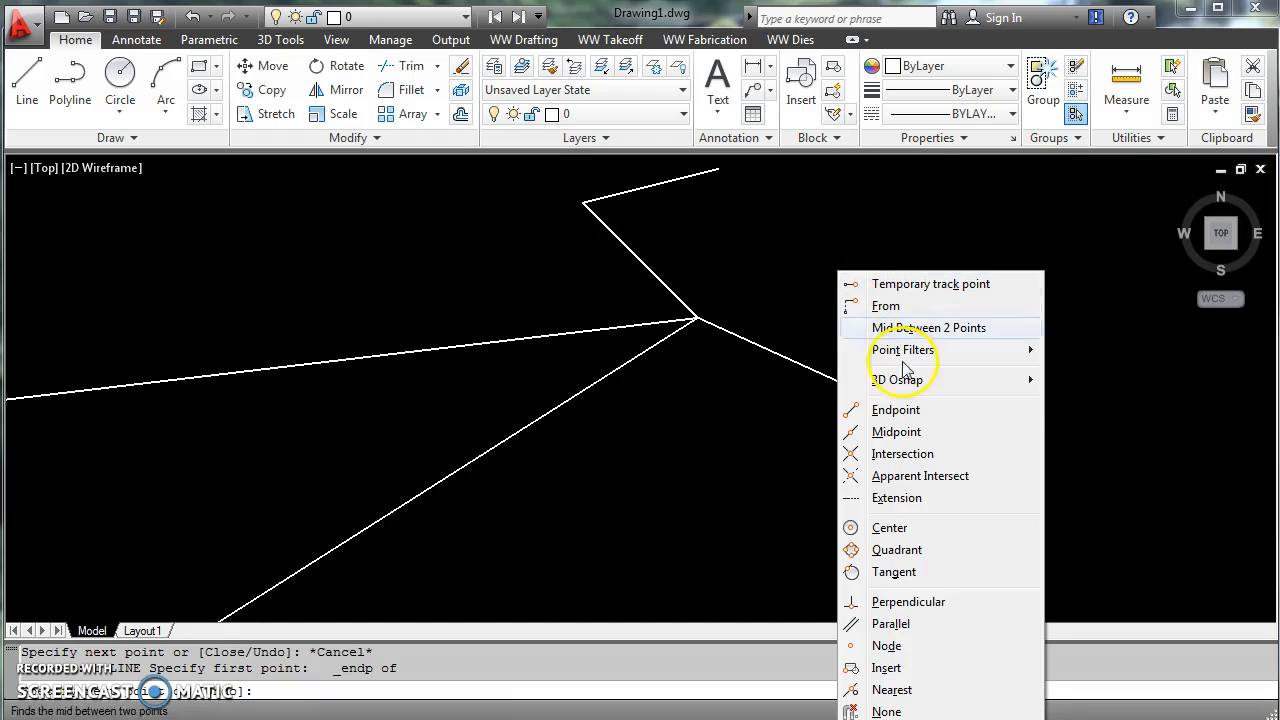
{"action": "left_click", "coordinate": [896, 410]}
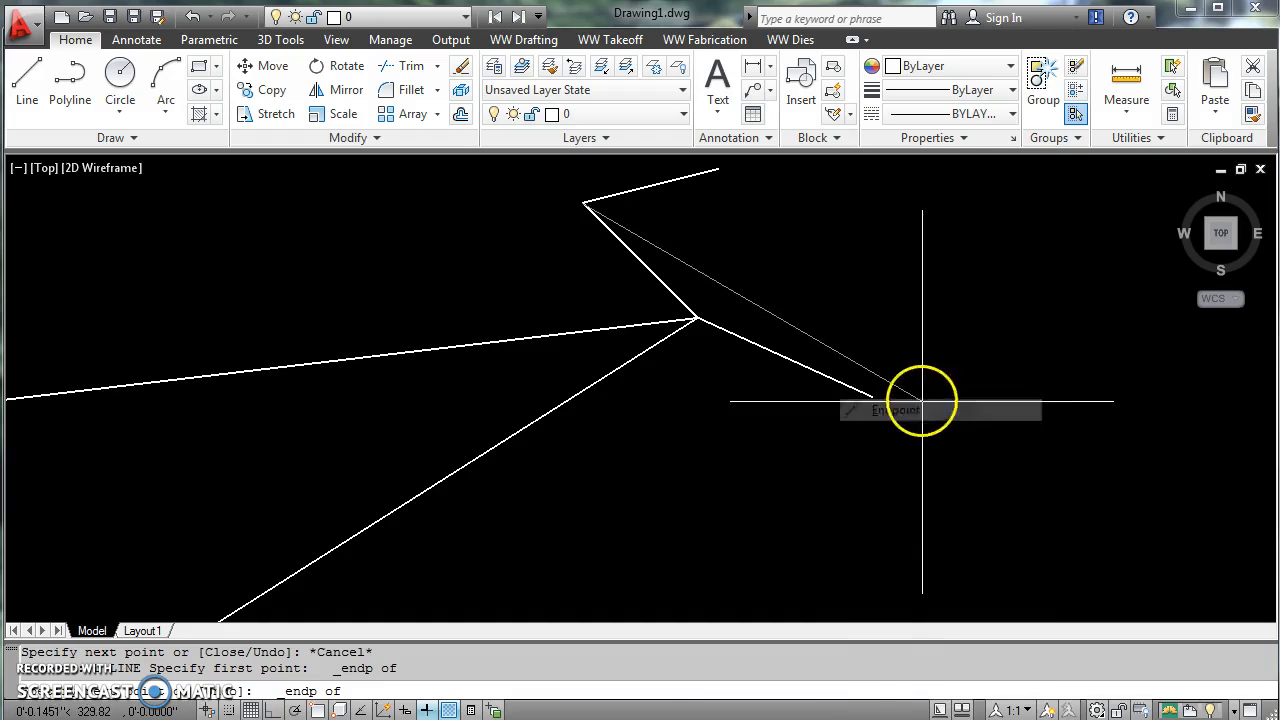
{"action": "left_click", "coordinate": [872, 397]}
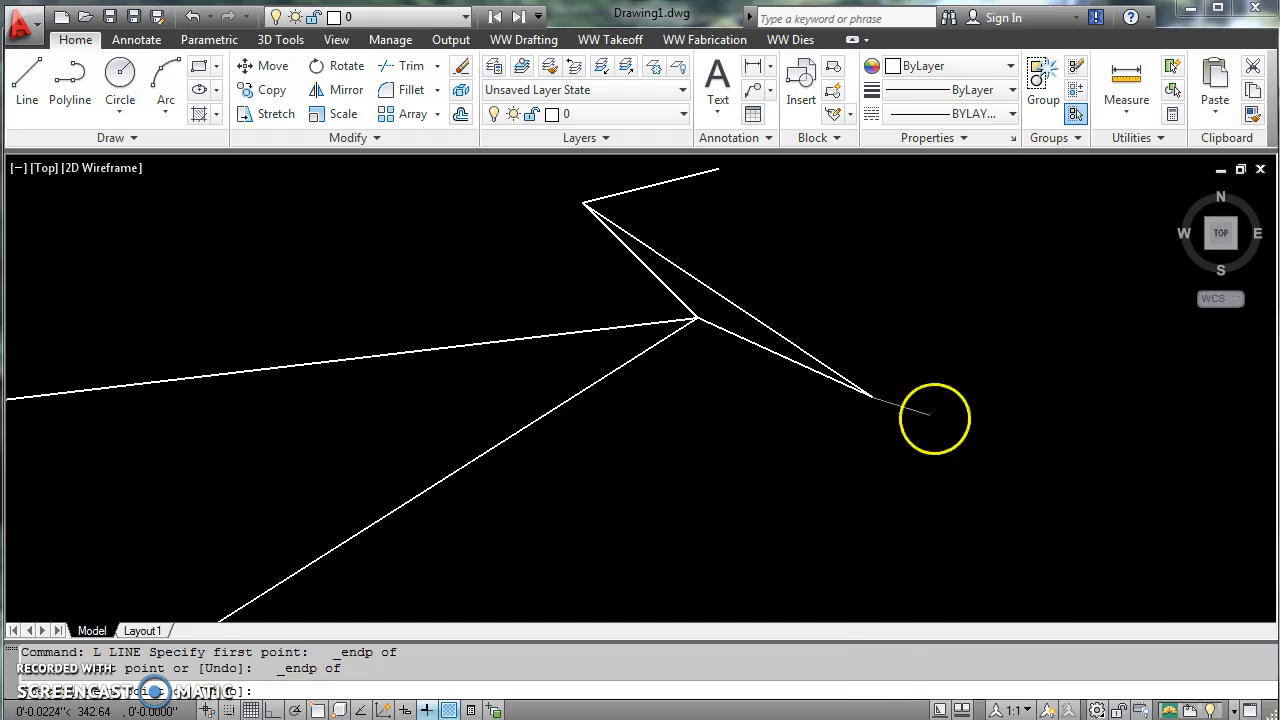
{"action": "key", "text": "Return"}
{"action": "left_click", "coordinate": [737, 308]}
{"action": "key", "text": "Escape"}
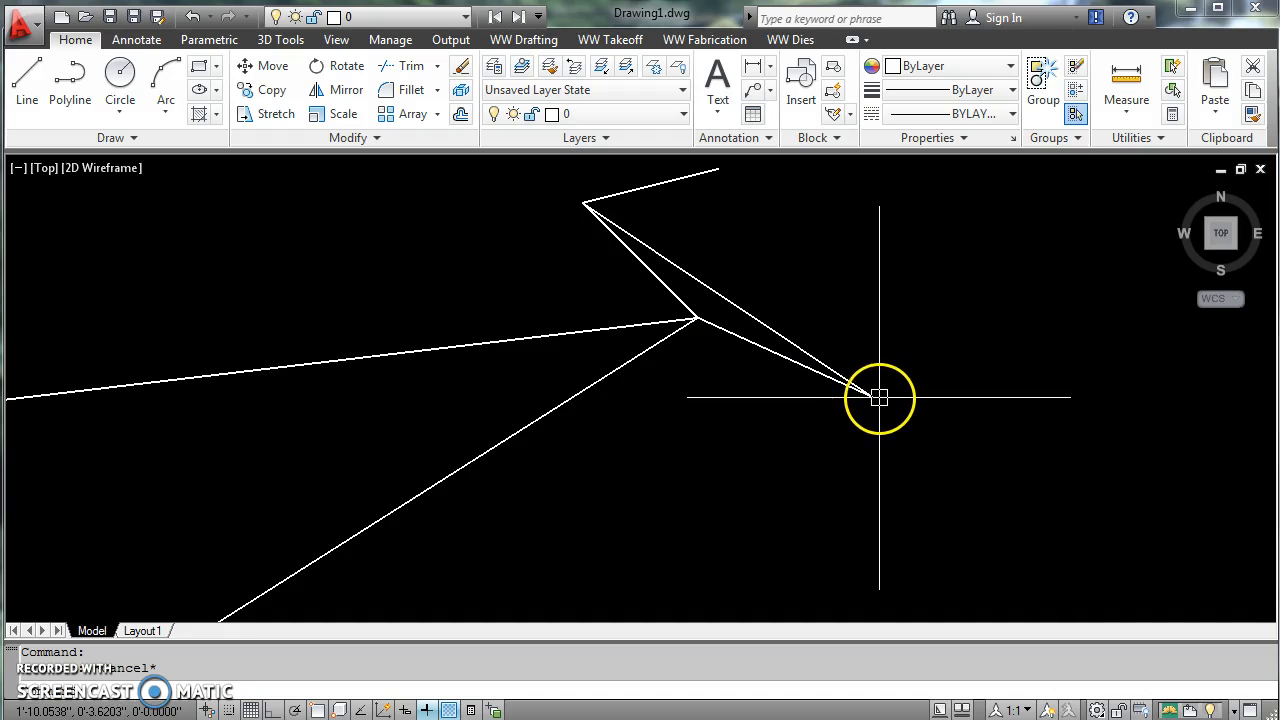
Draw a line from the midpoint of the short segment between corner and tip to a free point up to the right, using a Midpoint snap.
{"action": "type", "text": "l"}
{"action": "key", "text": "Return"}
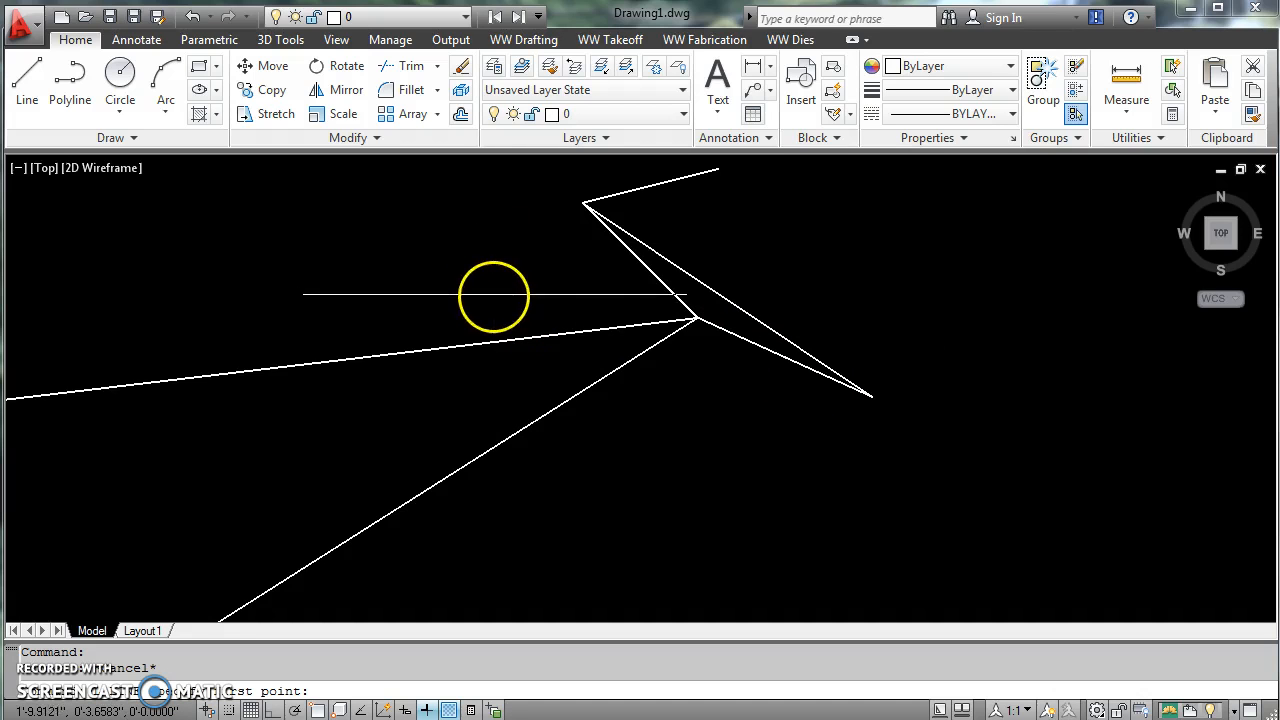
{"action": "right_click", "coordinate": [575, 305], "text": "shift"}
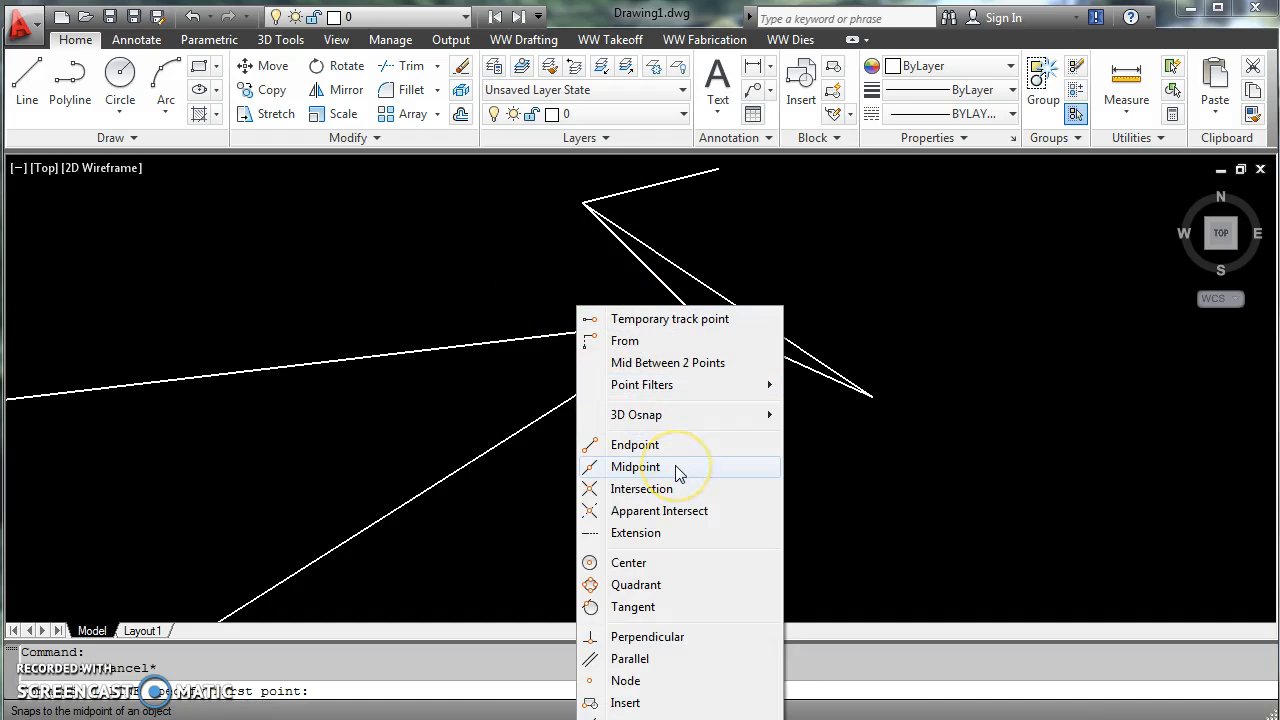
{"action": "left_click", "coordinate": [677, 467]}
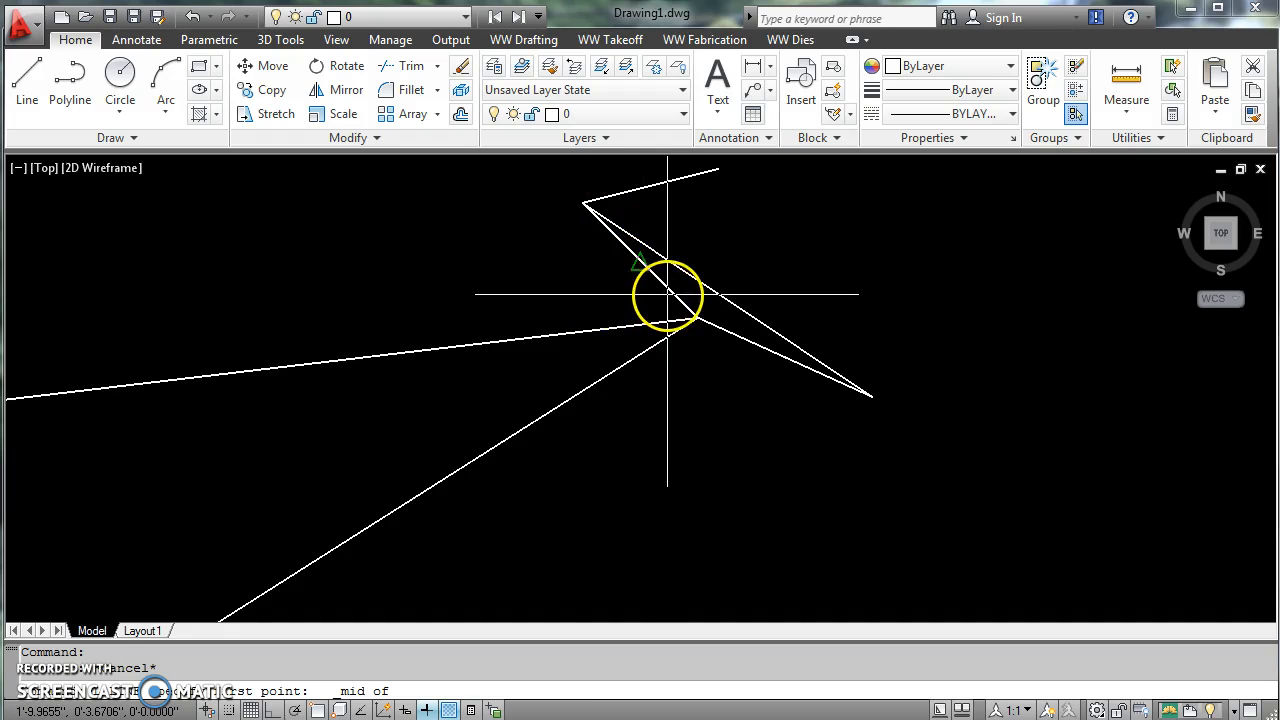
{"action": "left_click", "coordinate": [668, 294]}
{"action": "left_click", "coordinate": [803, 220]}
{"action": "key", "text": "Return"}
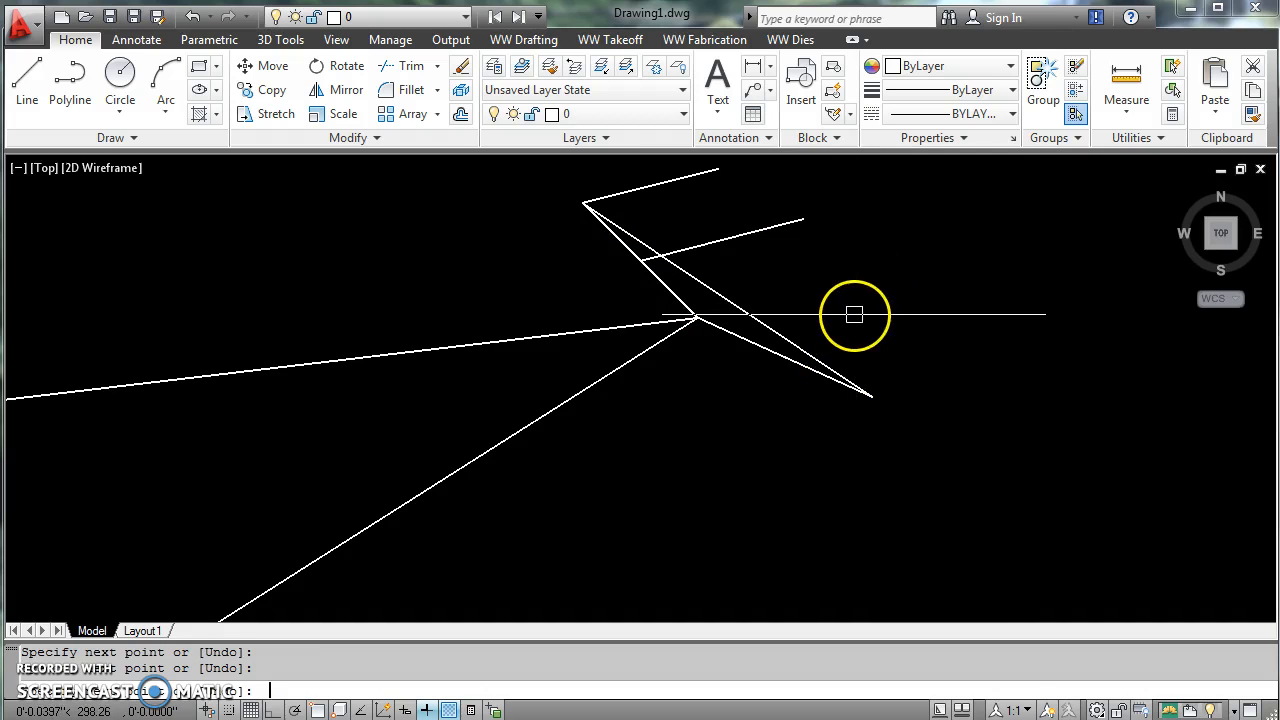
Draw a line from the midpoint of the newest line steeply down across the two converging lines, using a Midpoint snap.
{"action": "key", "text": "Return"}
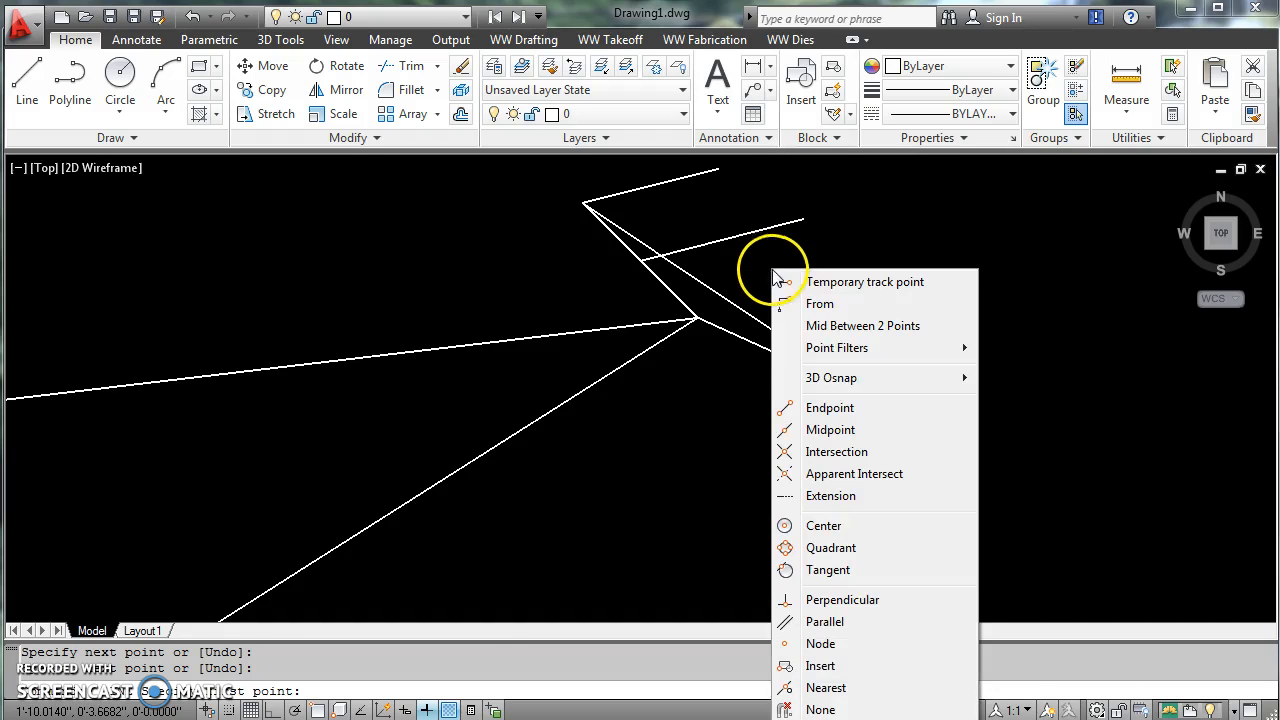
{"action": "left_click", "coordinate": [830, 430]}
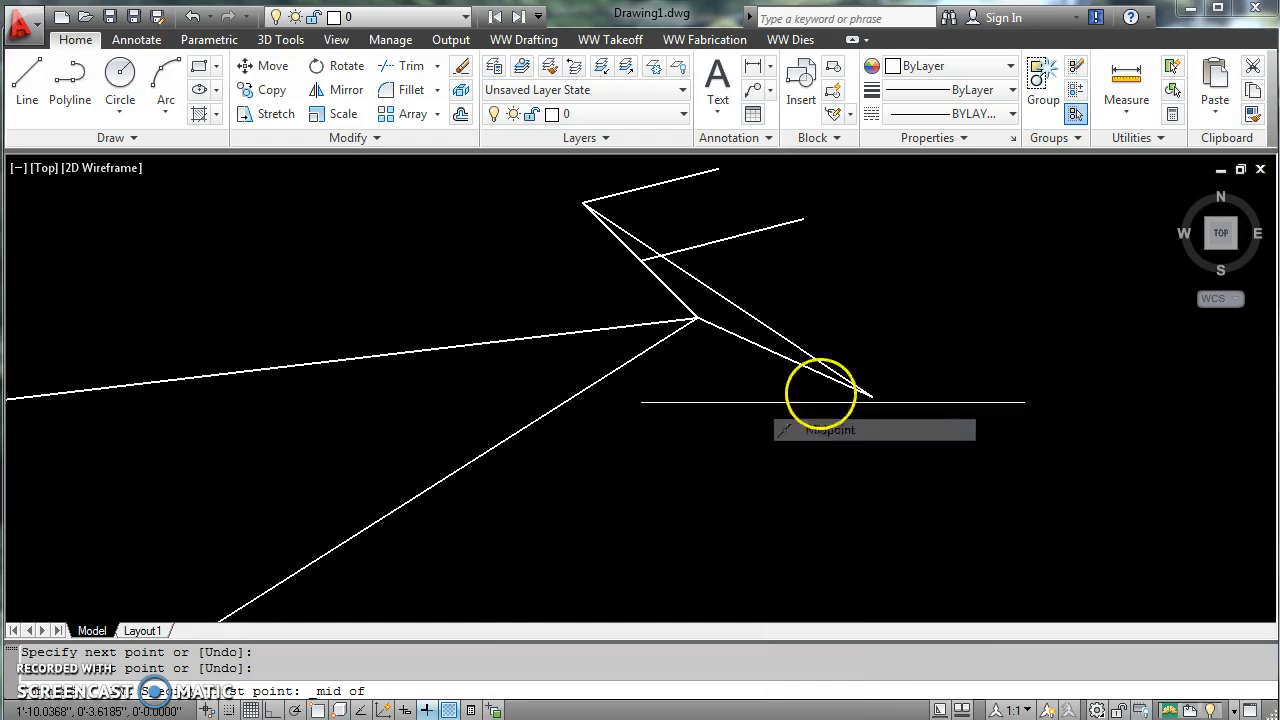
{"action": "left_click", "coordinate": [721, 240]}
{"action": "left_click", "coordinate": [785, 432]}
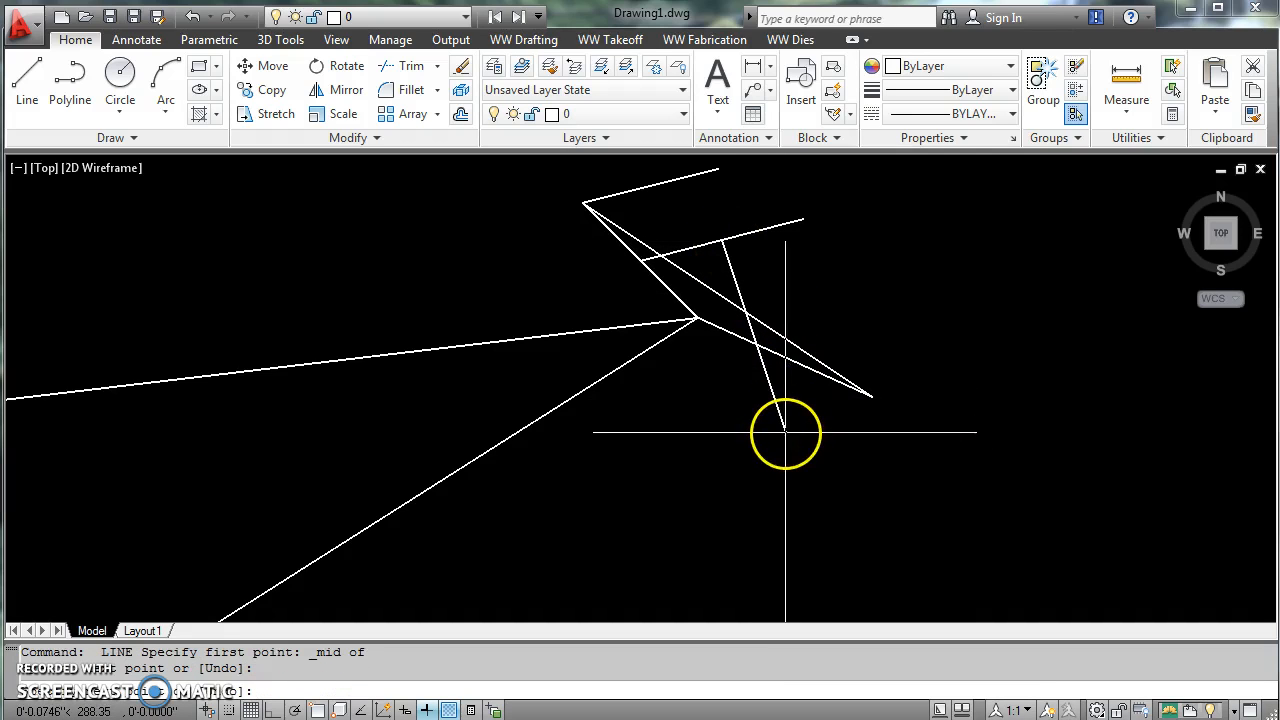
{"action": "right_click", "coordinate": [850, 480]}
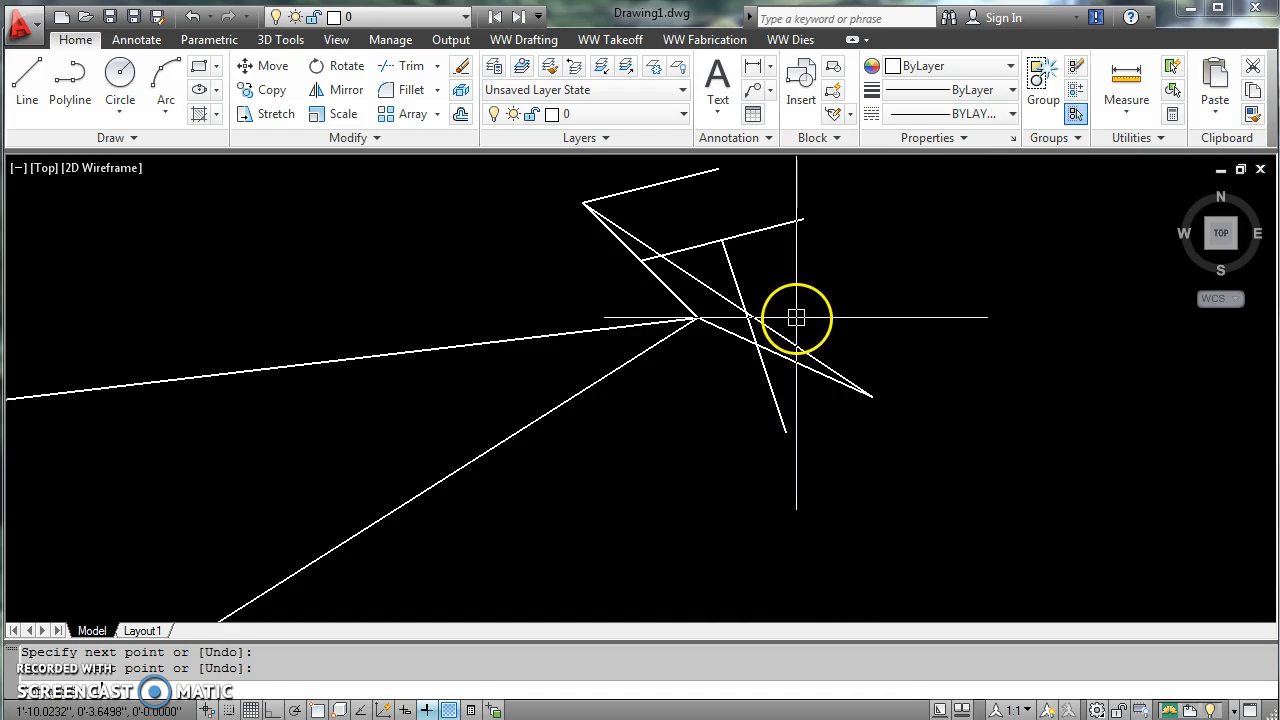
{"action": "key", "text": "Escape"}
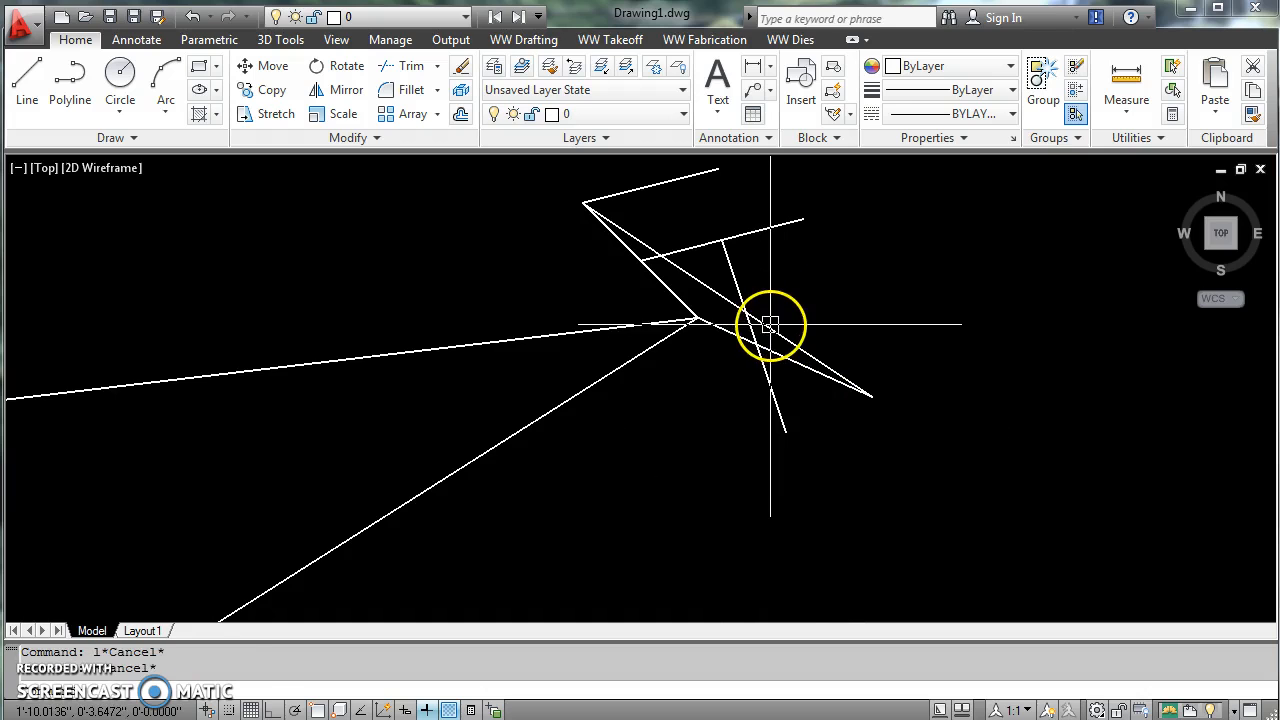
{"action": "scroll", "coordinate": [767, 325], "scroll_direction": "up", "scroll_amount": 2}
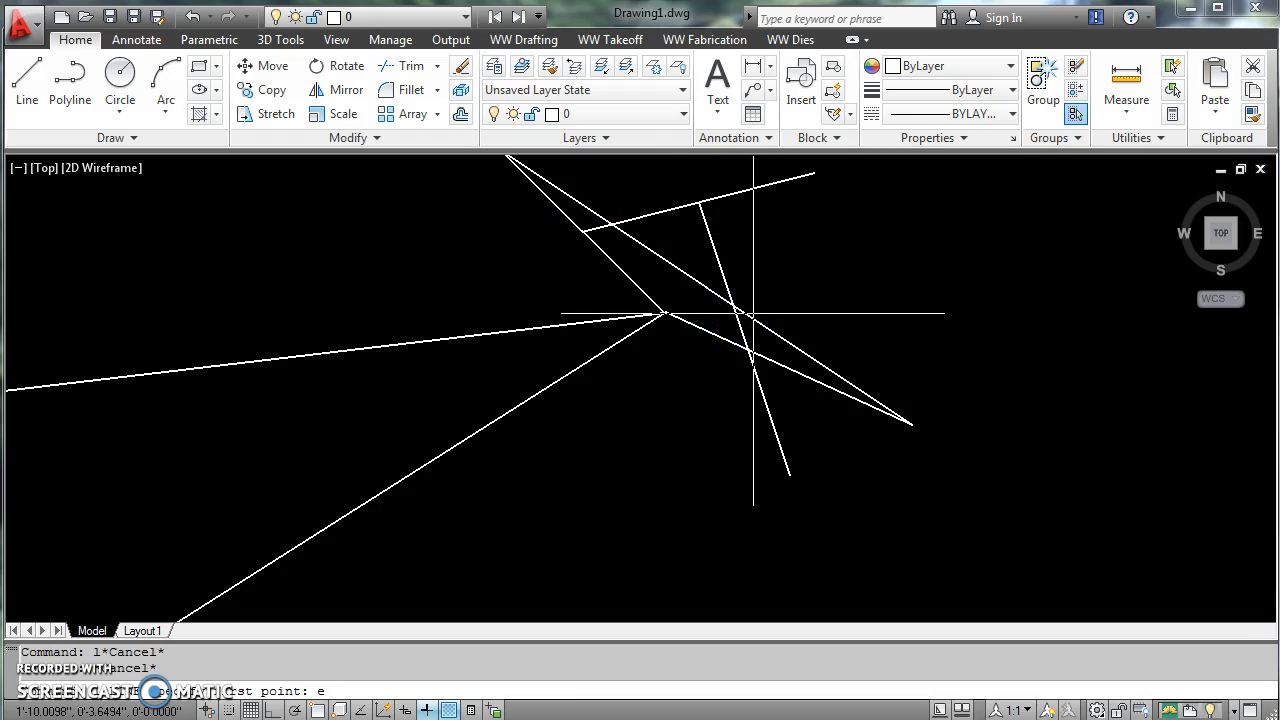
{"action": "right_click", "coordinate": [756, 316], "text": "shift"}
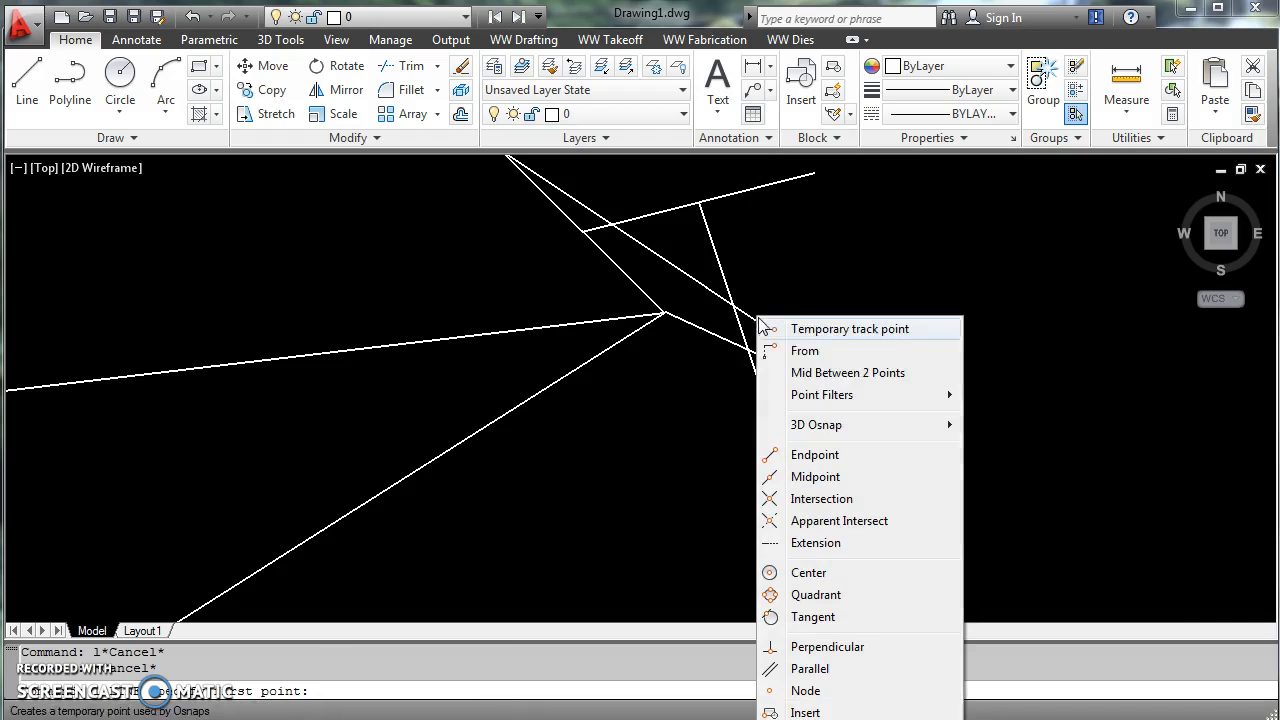
{"action": "left_click", "coordinate": [871, 451]}
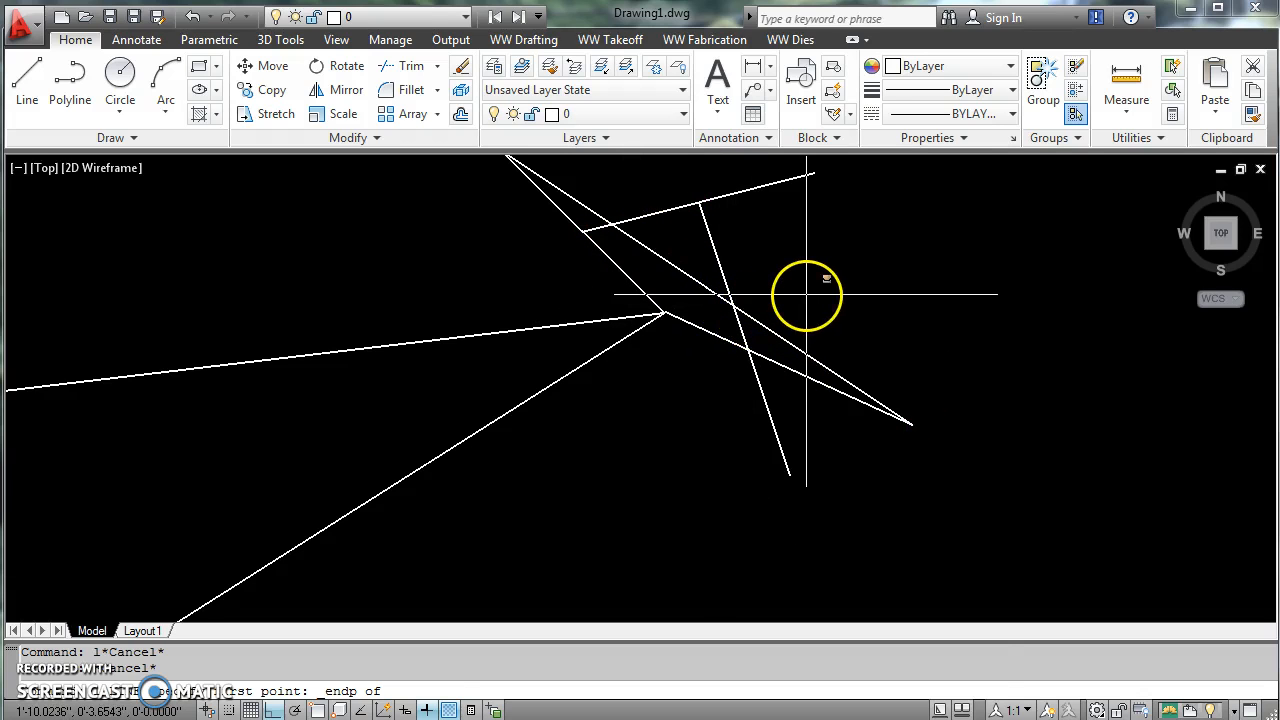
{"action": "right_click", "coordinate": [807, 294], "text": "shift"}
{"action": "left_click", "coordinate": [862, 480]}
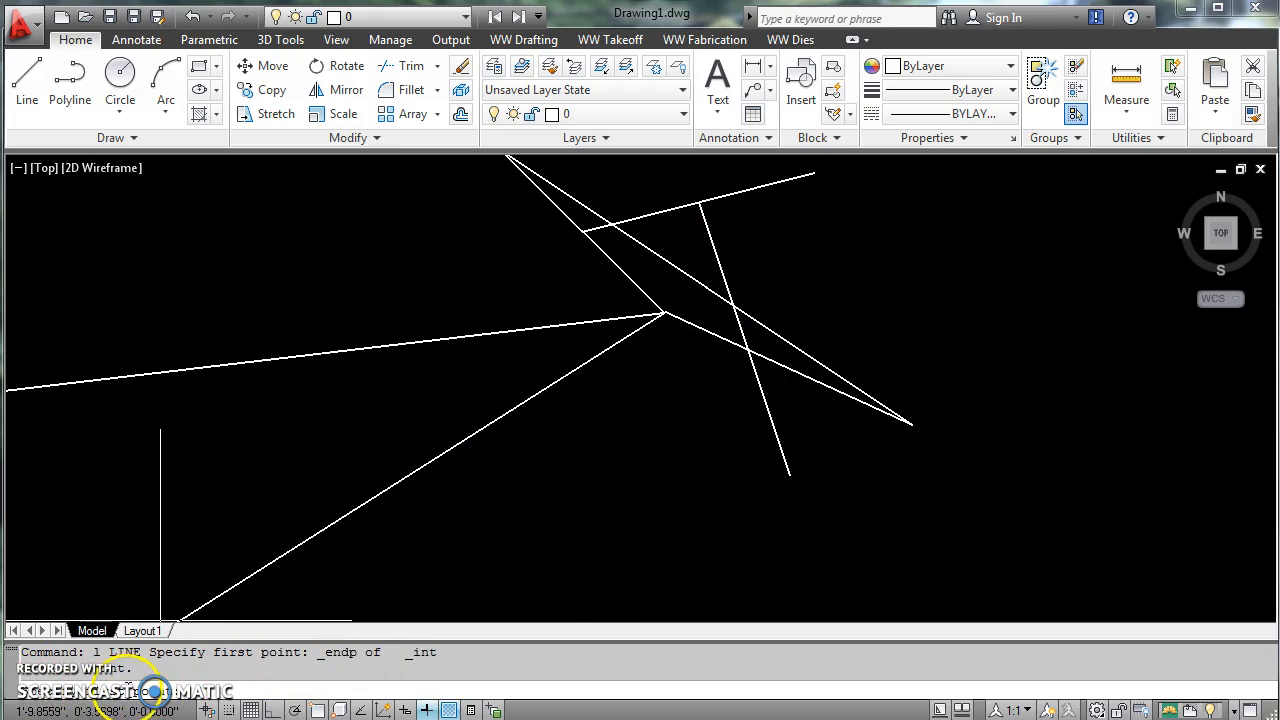
Draw a line from the intersection of the steep line and the long diagonal to a free point up to the right, using an Intersection snap.
{"action": "right_click", "coordinate": [808, 287], "text": "shift"}
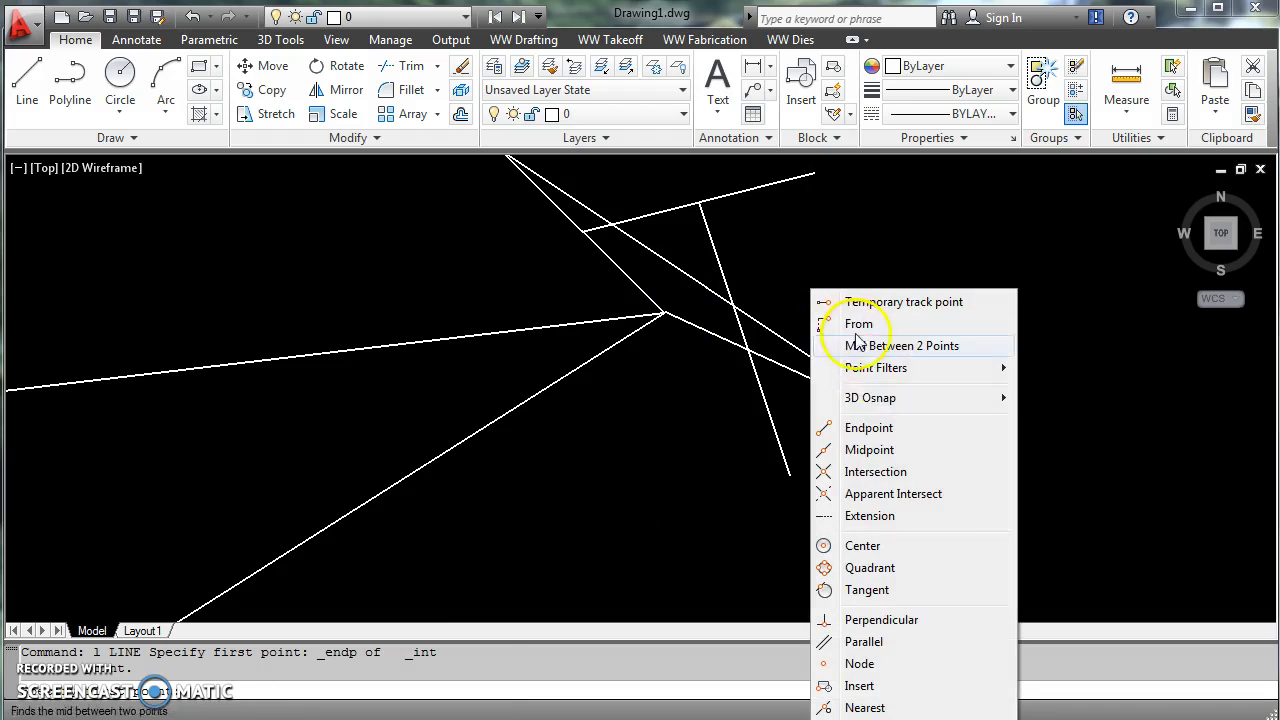
{"action": "left_click", "coordinate": [875, 471]}
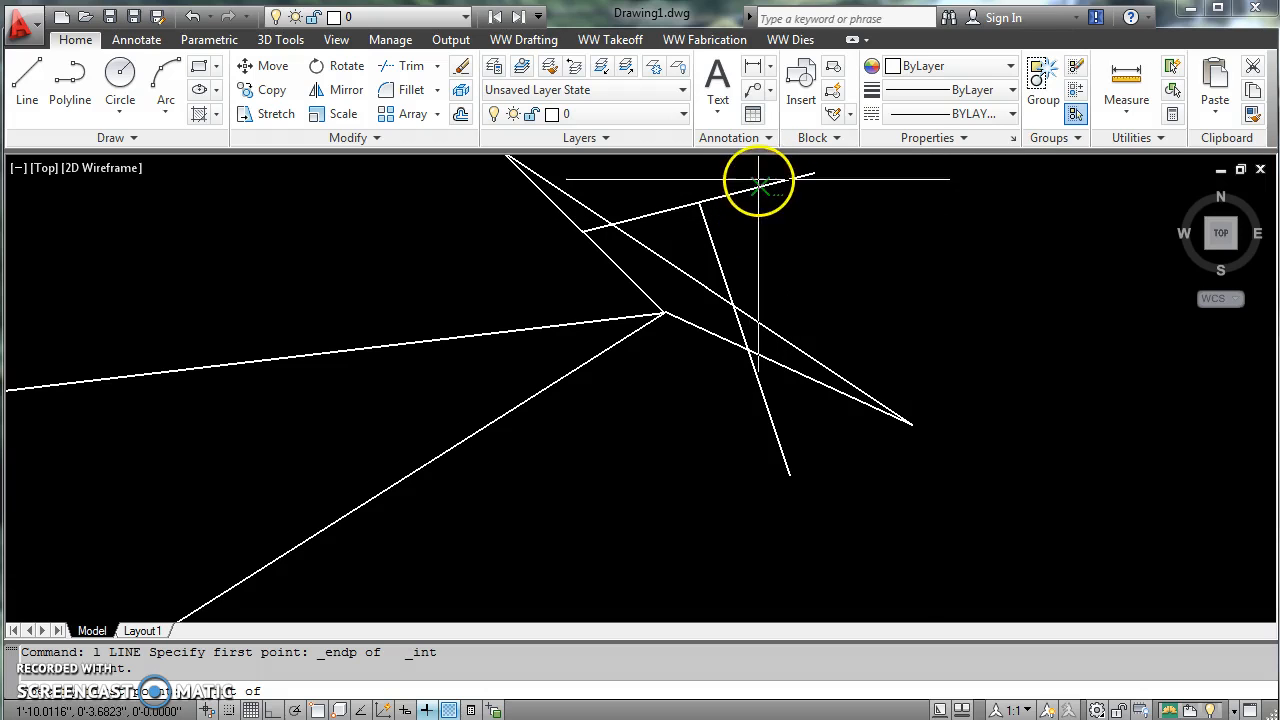
{"action": "left_click", "coordinate": [733, 304]}
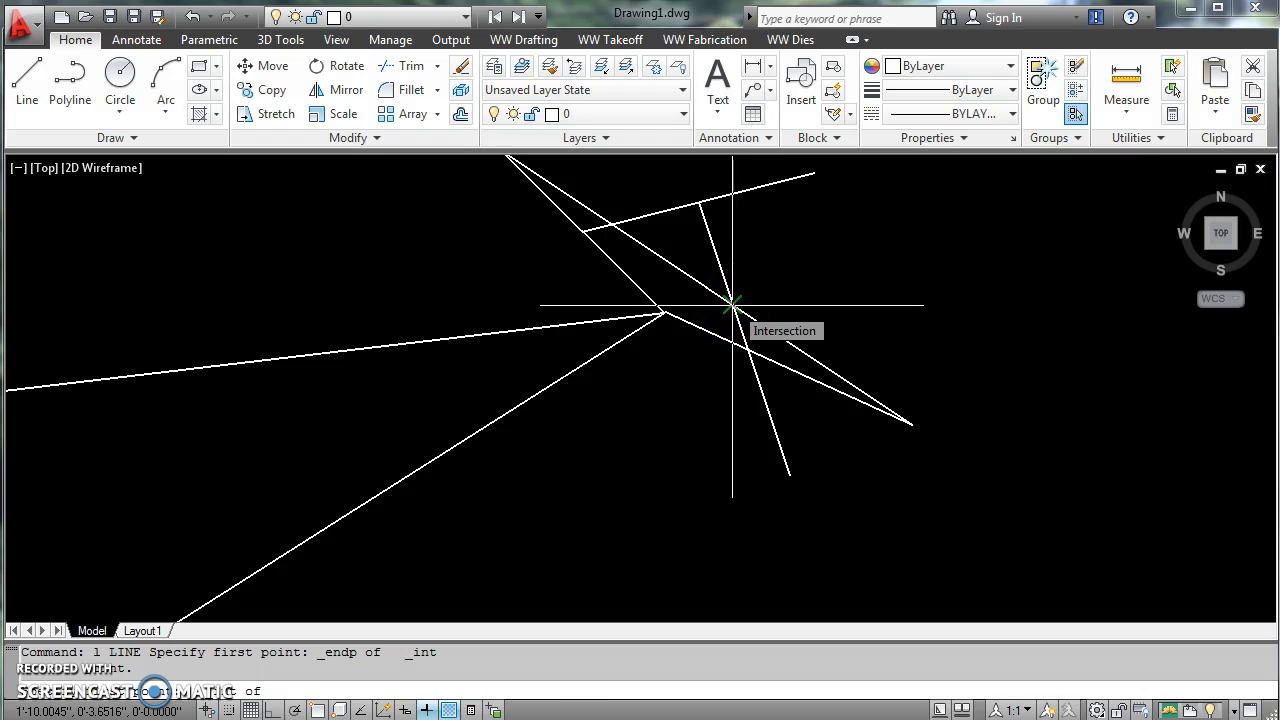
{"action": "left_click", "coordinate": [834, 237]}
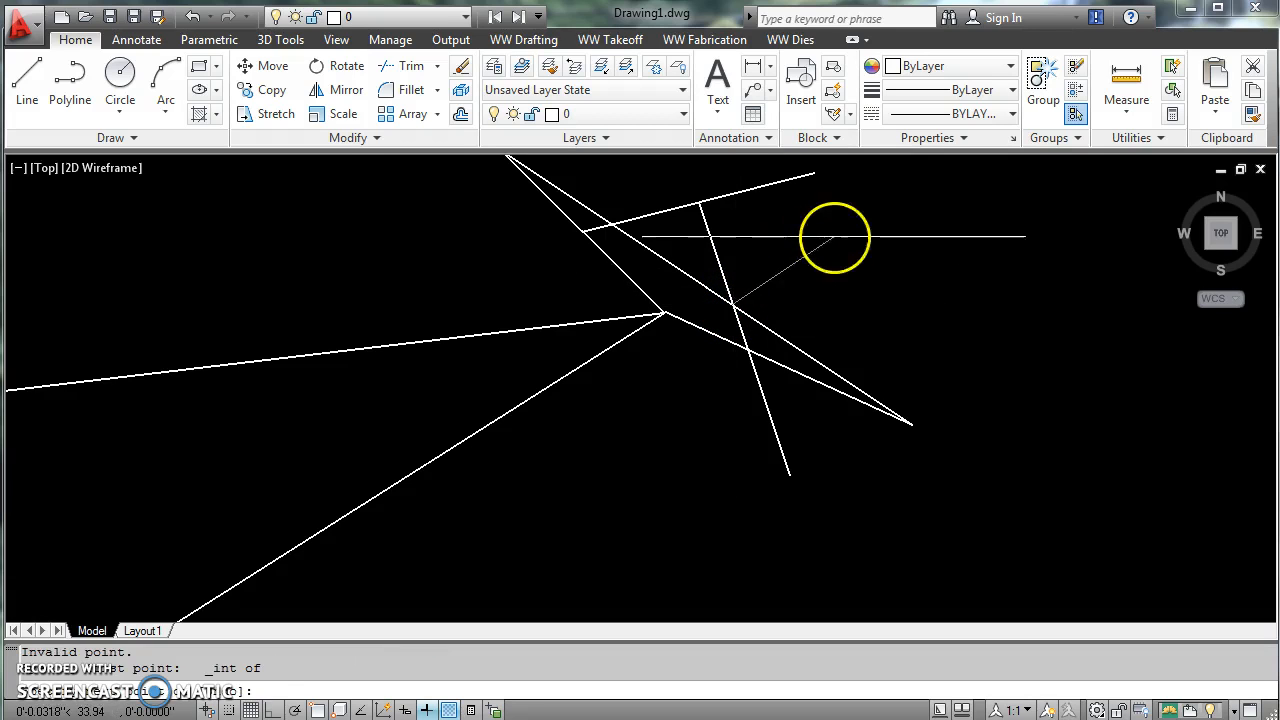
{"action": "left_click", "coordinate": [926, 289]}
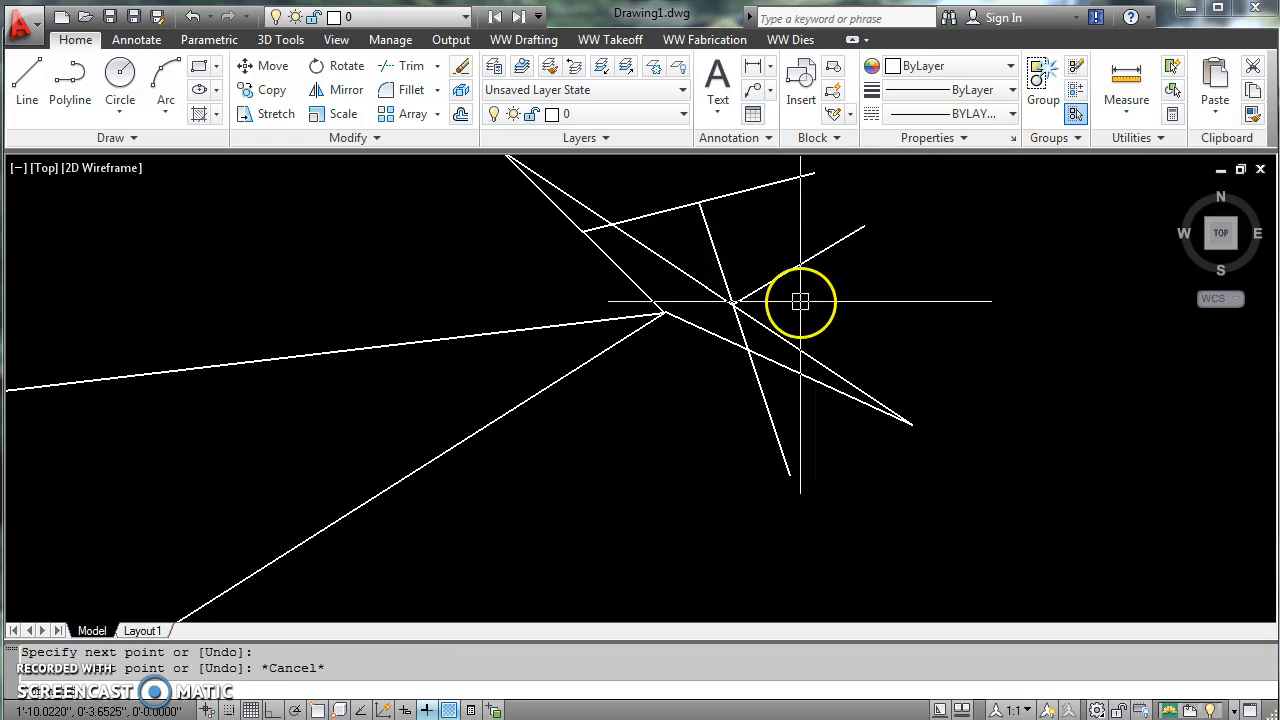
Draw a short, nearly vertical line downward from the upper crossing on the long diagonal, using an Intersection snap.
{"action": "right_click", "coordinate": [757, 220], "text": "shift"}
{"action": "left_click", "coordinate": [848, 405]}
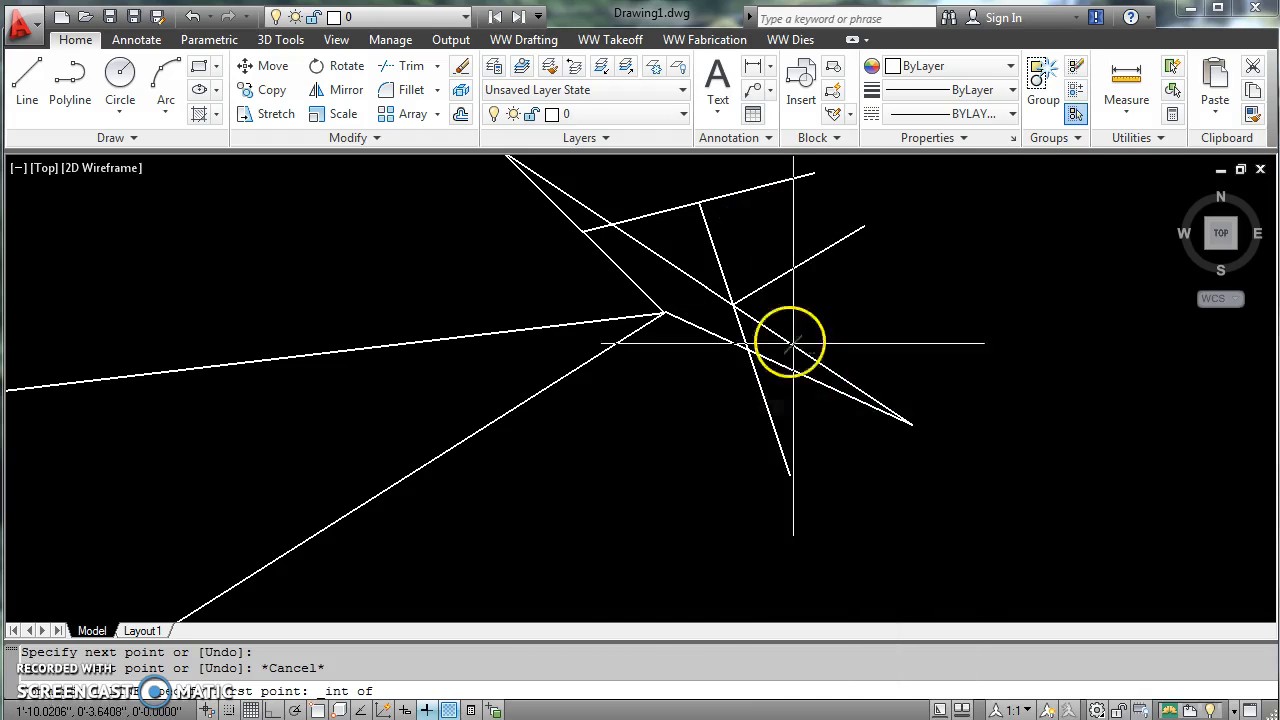
{"action": "left_click", "coordinate": [612, 225]}
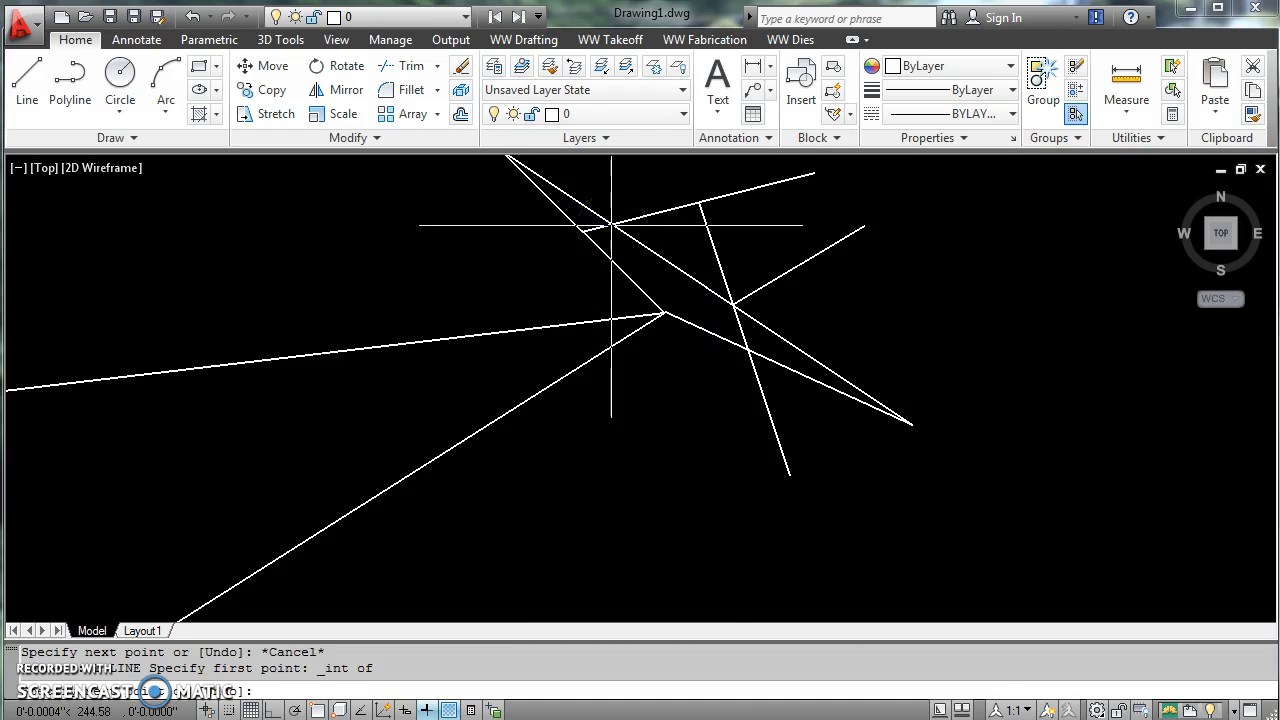
{"action": "left_click", "coordinate": [610, 290]}
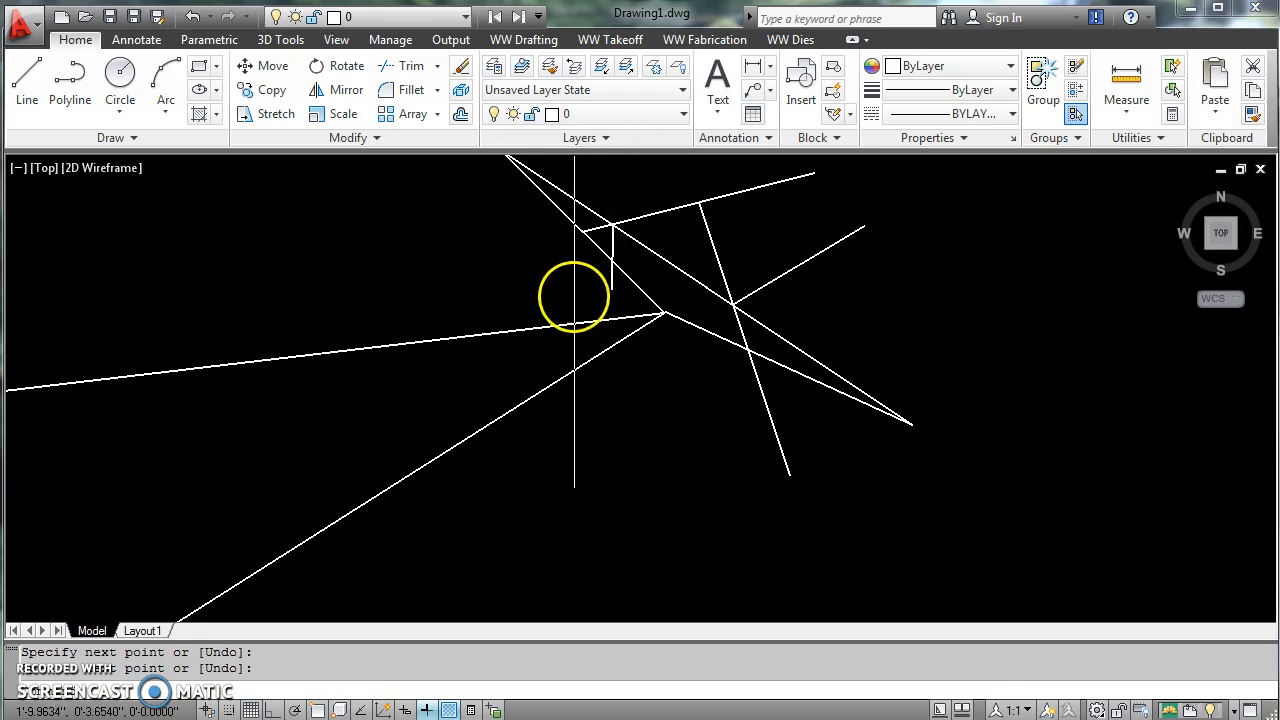
Connect the short vertical line's crossing with the zigzag segment to the steep line's crossing with the long diagonal, using Intersection snaps at both ends.
{"action": "key", "text": "Return"}
{"action": "right_click", "coordinate": [578, 281], "text": "shift"}
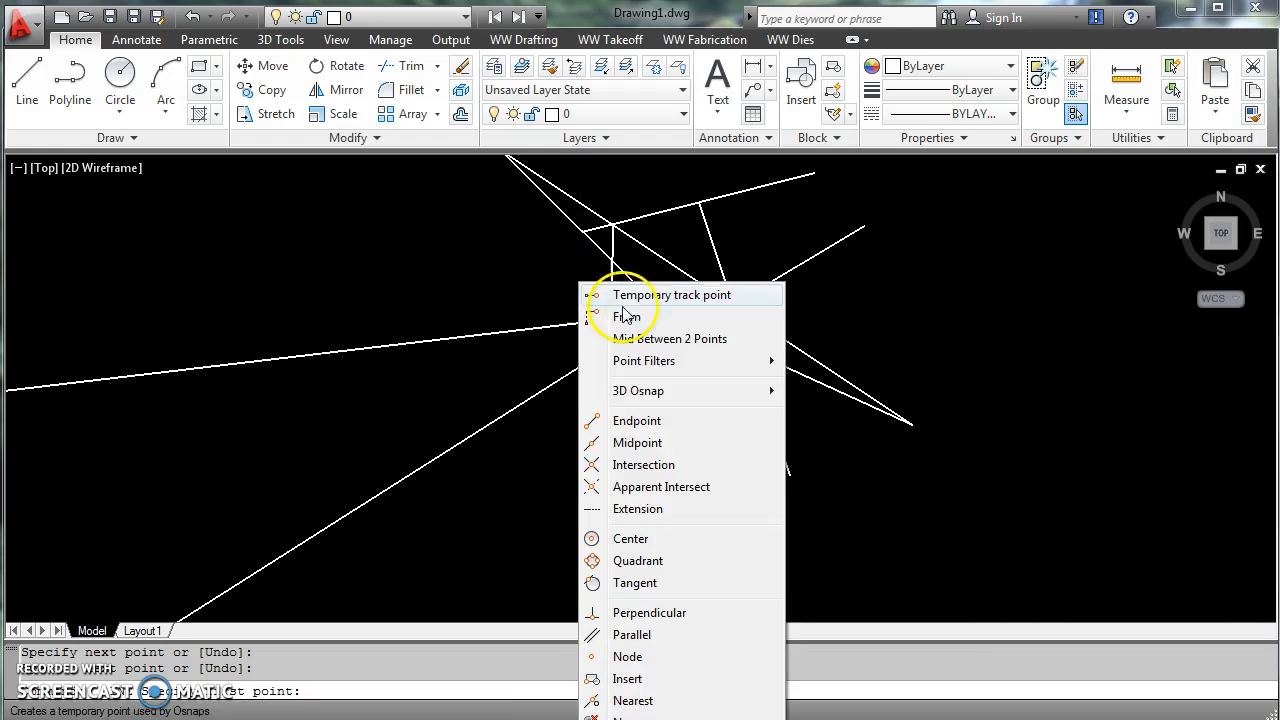
{"action": "left_click", "coordinate": [655, 463]}
{"action": "left_click", "coordinate": [612, 265]}
{"action": "right_click", "coordinate": [680, 308], "text": "shift"}
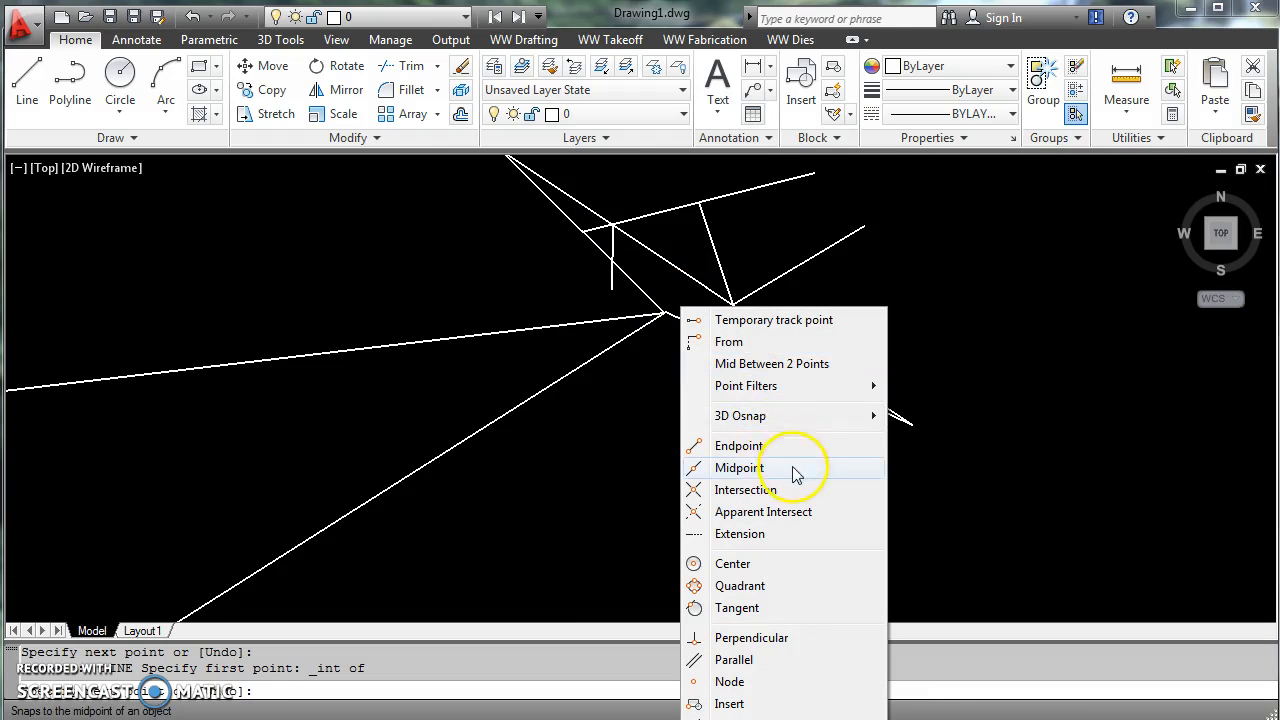
{"action": "left_click", "coordinate": [745, 490]}
{"action": "left_click", "coordinate": [732, 305]}
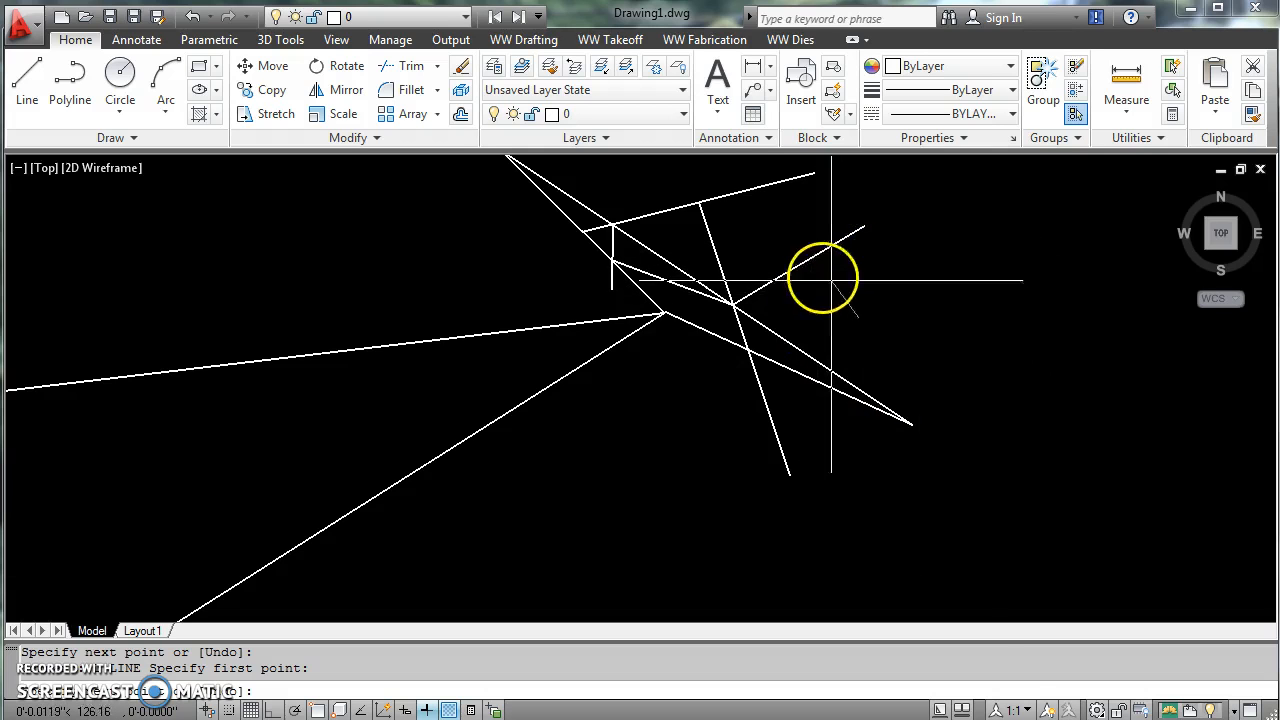
Finish the short line perpendicular to the line rising from the steep line's crossing, using a Perpendicular snap.
{"action": "right_click", "coordinate": [790, 221], "text": "shift"}
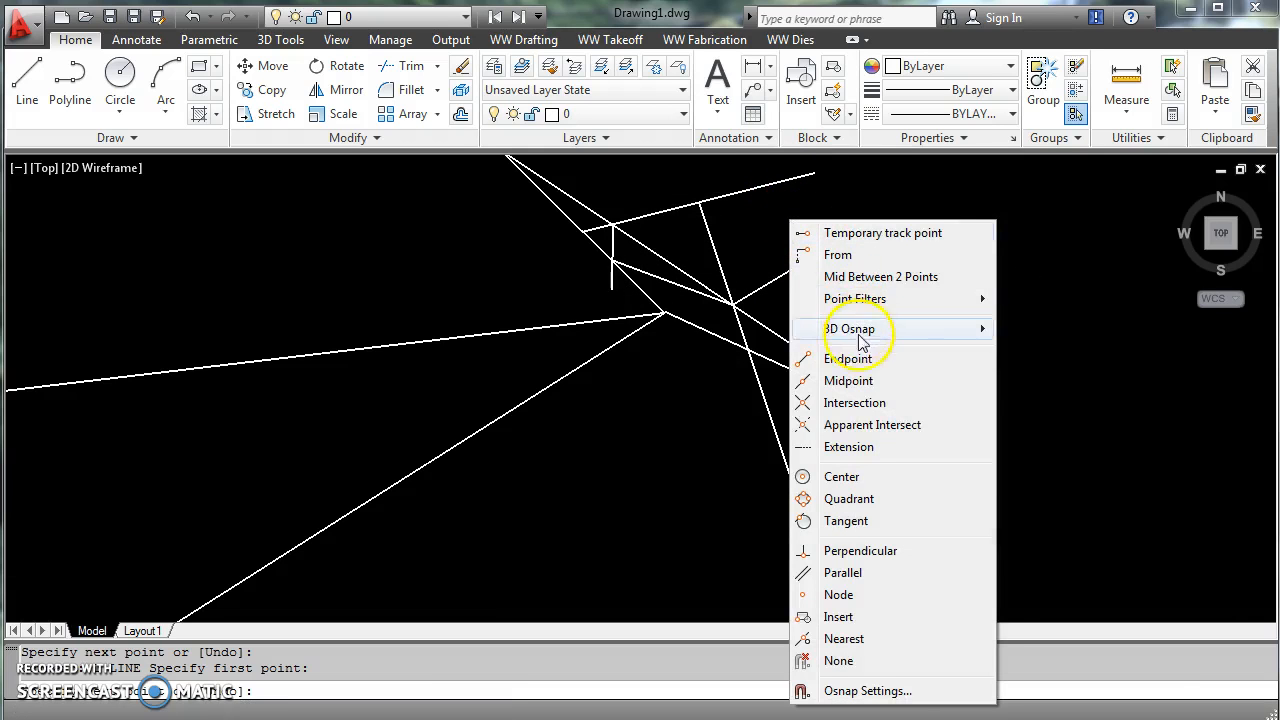
{"action": "left_click", "coordinate": [893, 560]}
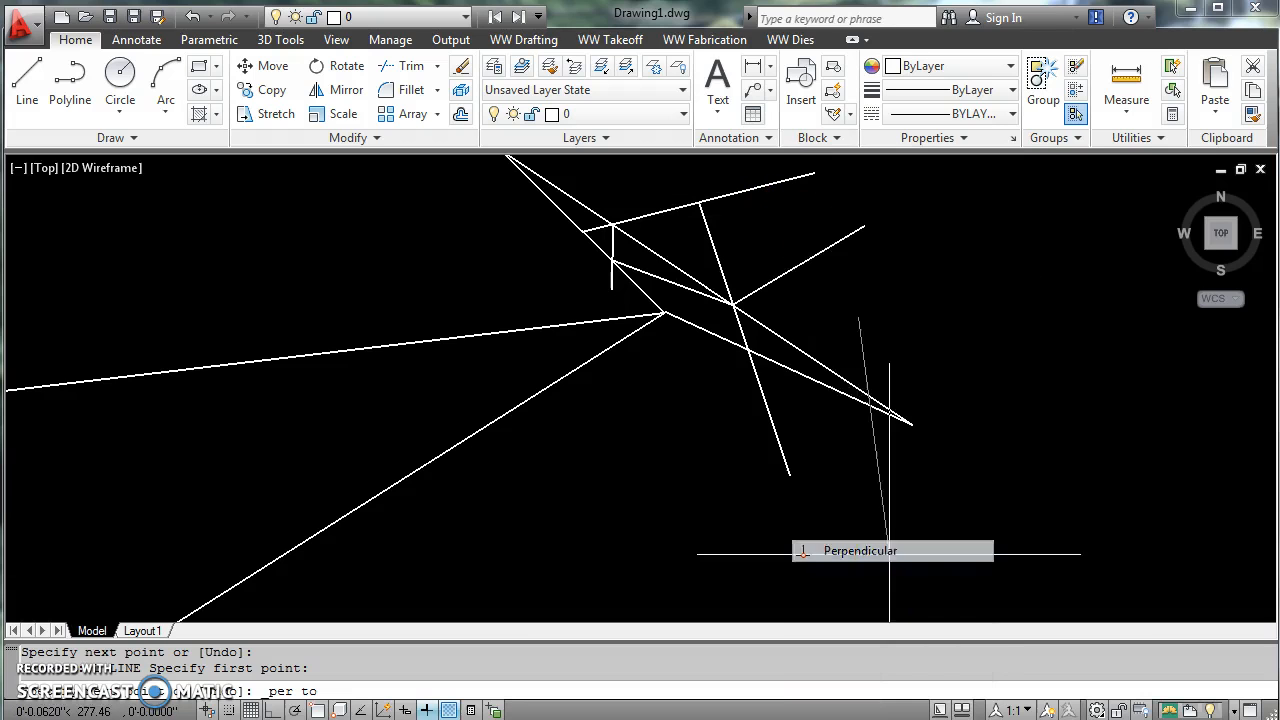
{"action": "left_click", "coordinate": [803, 260]}
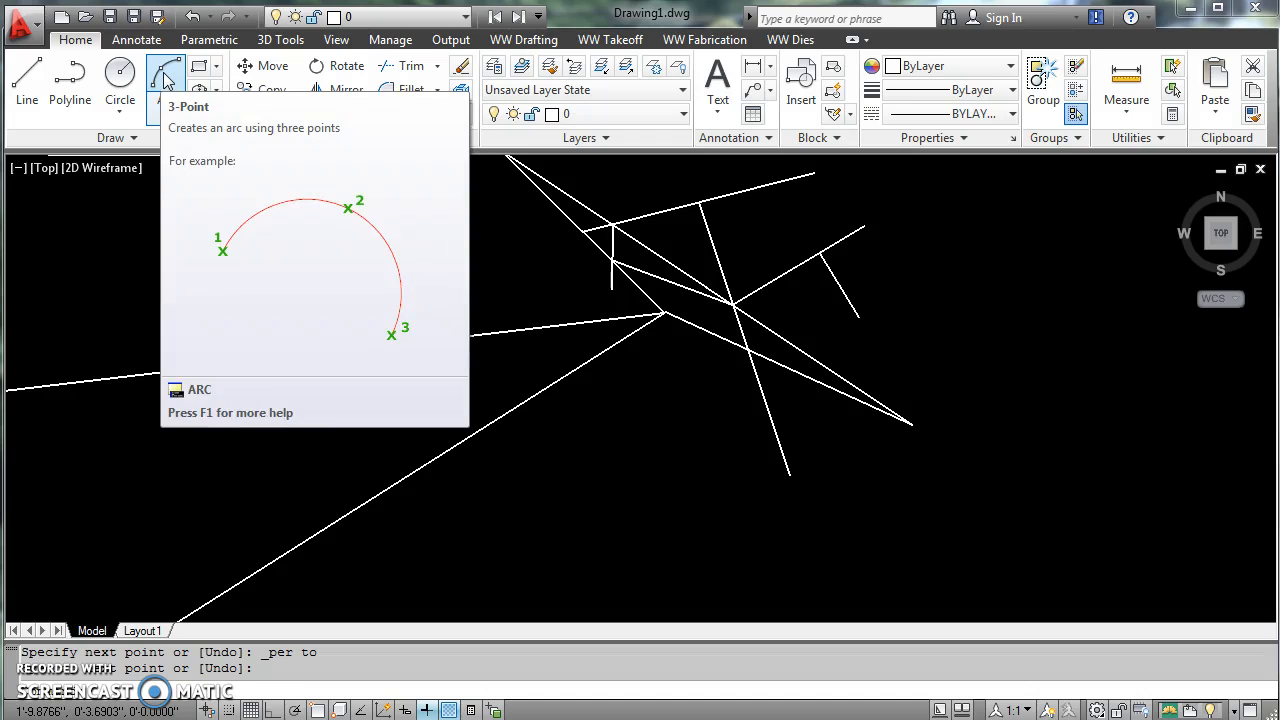
Draw two freehand center-radius circles: radius about 0.0212 in to the right of the lines, and about 0.0162 in below the lines' common vertex.
{"action": "left_click", "coordinate": [122, 75]}
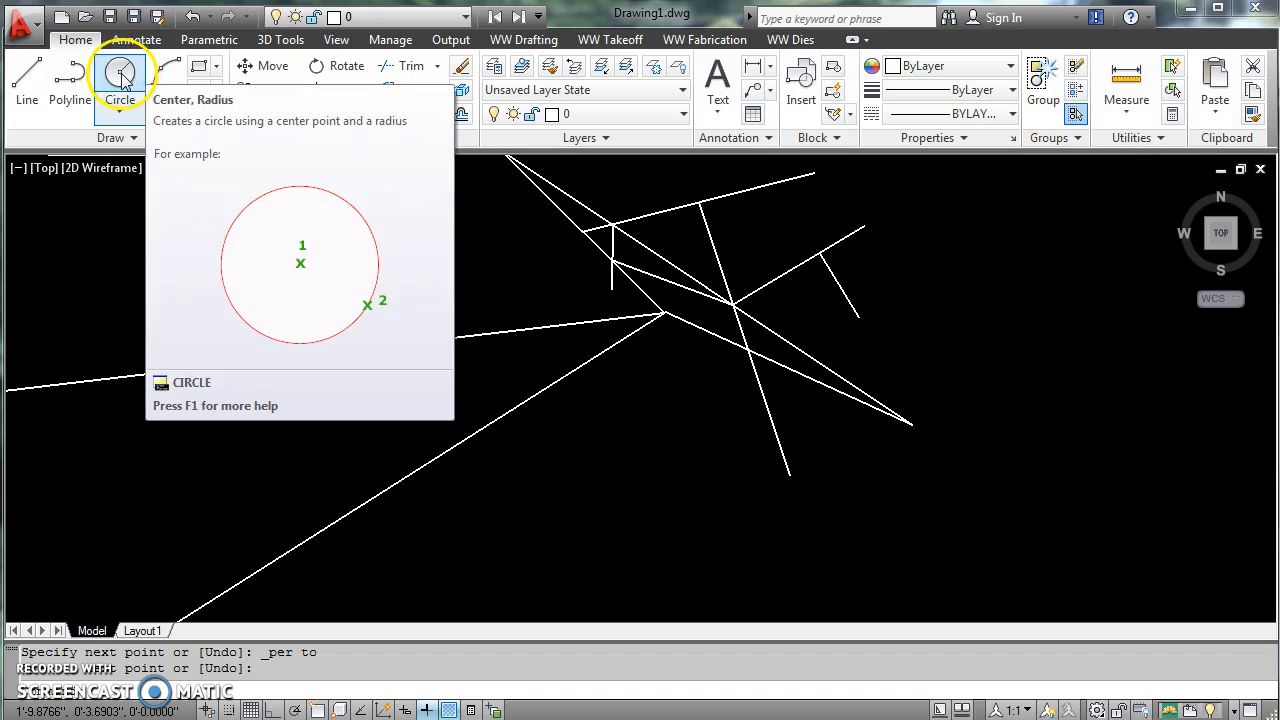
{"action": "left_click", "coordinate": [124, 77]}
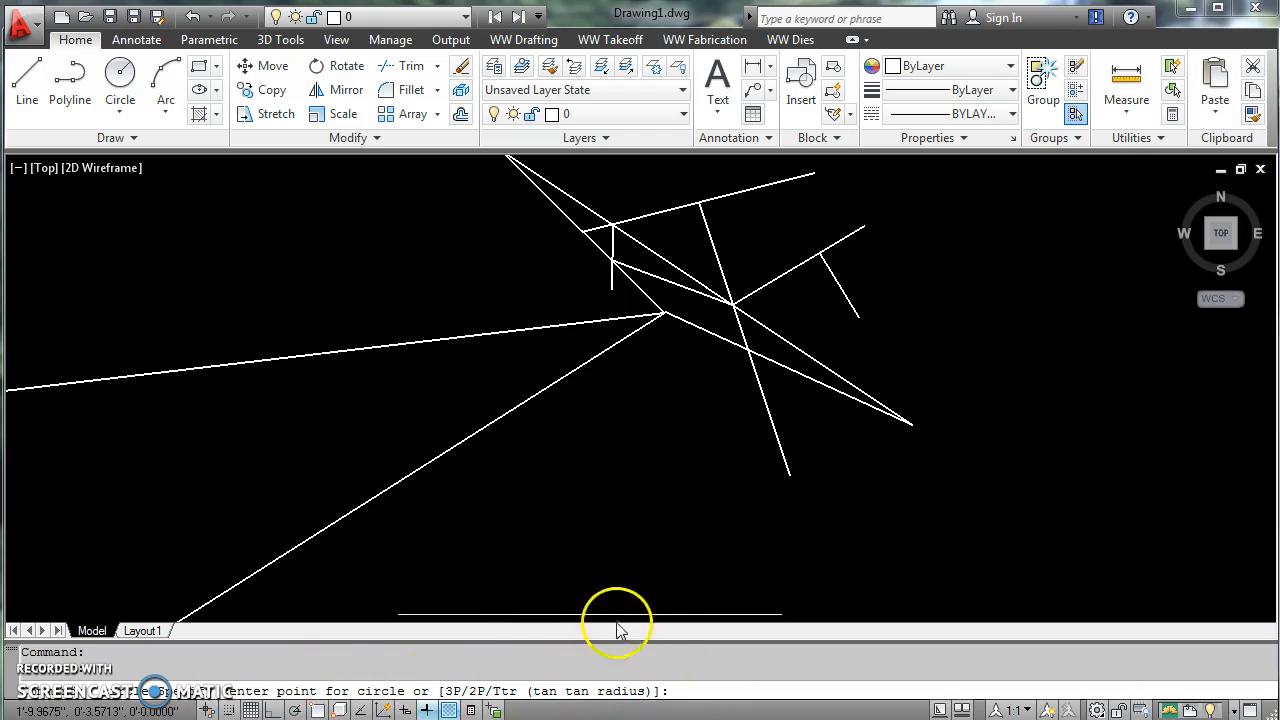
{"action": "left_click", "coordinate": [1014, 357]}
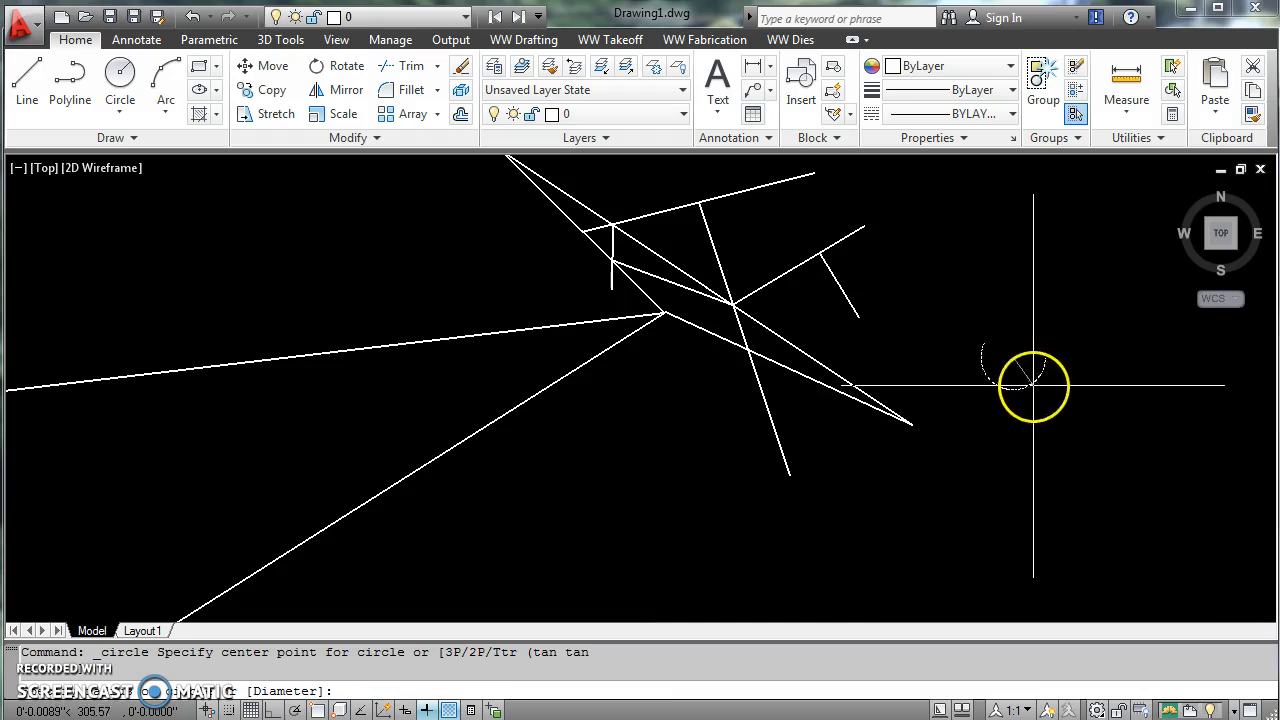
{"action": "left_click", "coordinate": [1040, 436]}
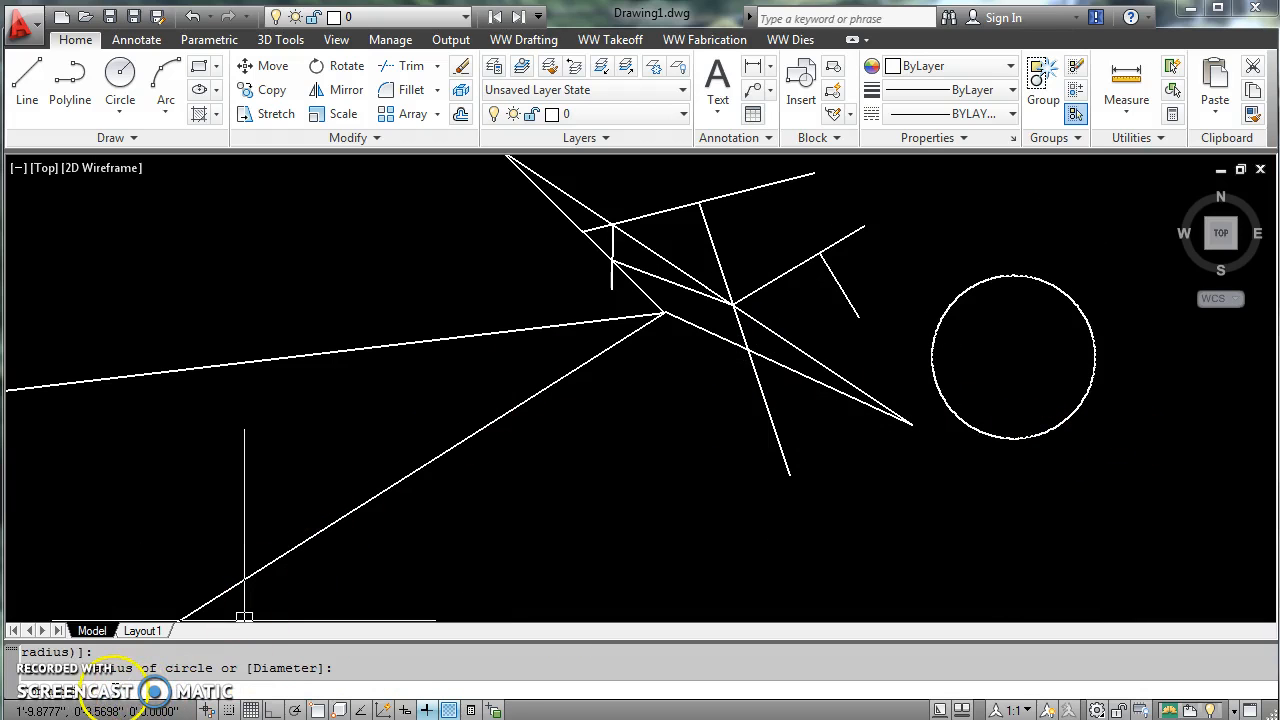
{"action": "left_click", "coordinate": [122, 85]}
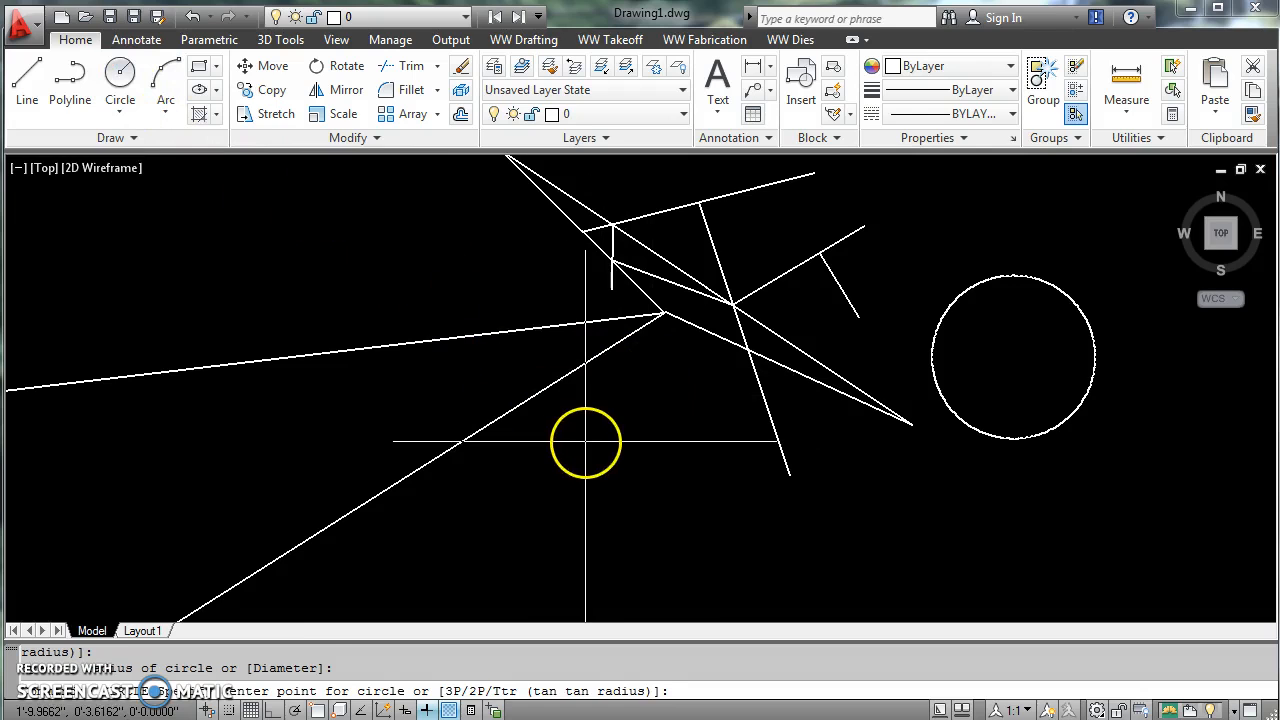
{"action": "left_click", "coordinate": [585, 441]}
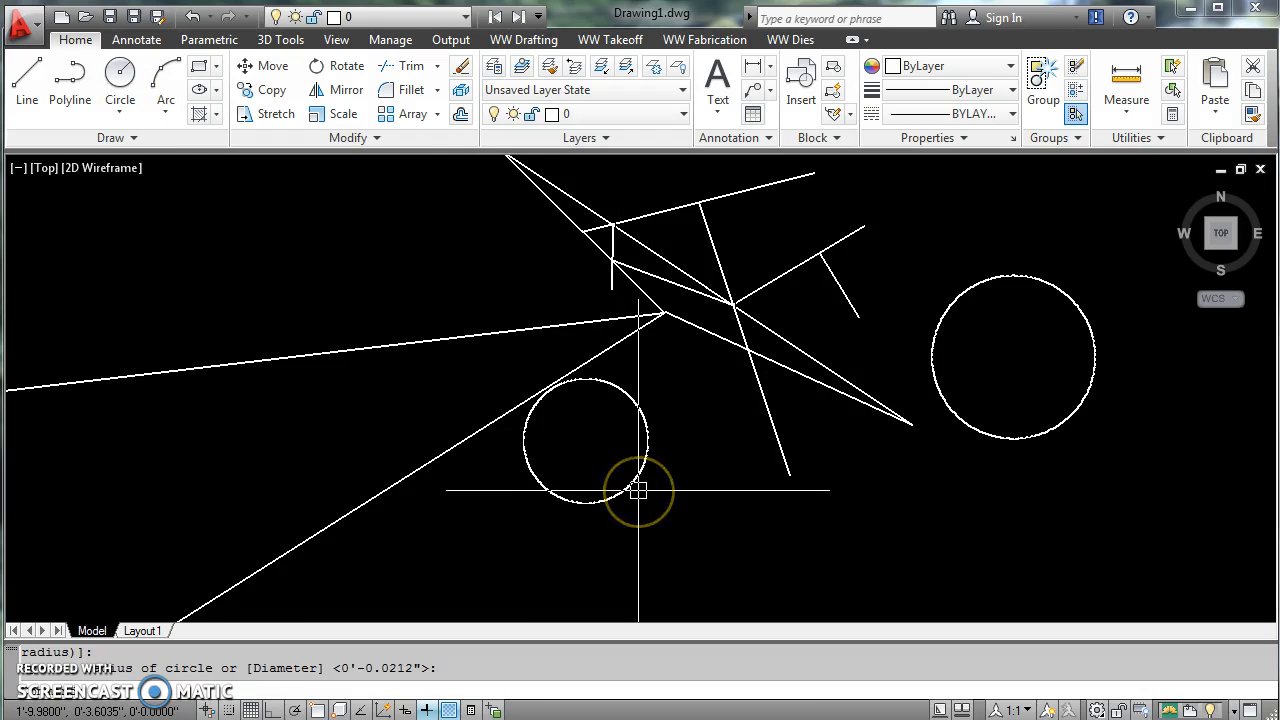
Draw a large circle centered on the lines' common vertex and passing through the pointed lower-right tip, using Endpoint snaps for both points.
{"action": "left_click", "coordinate": [110, 75]}
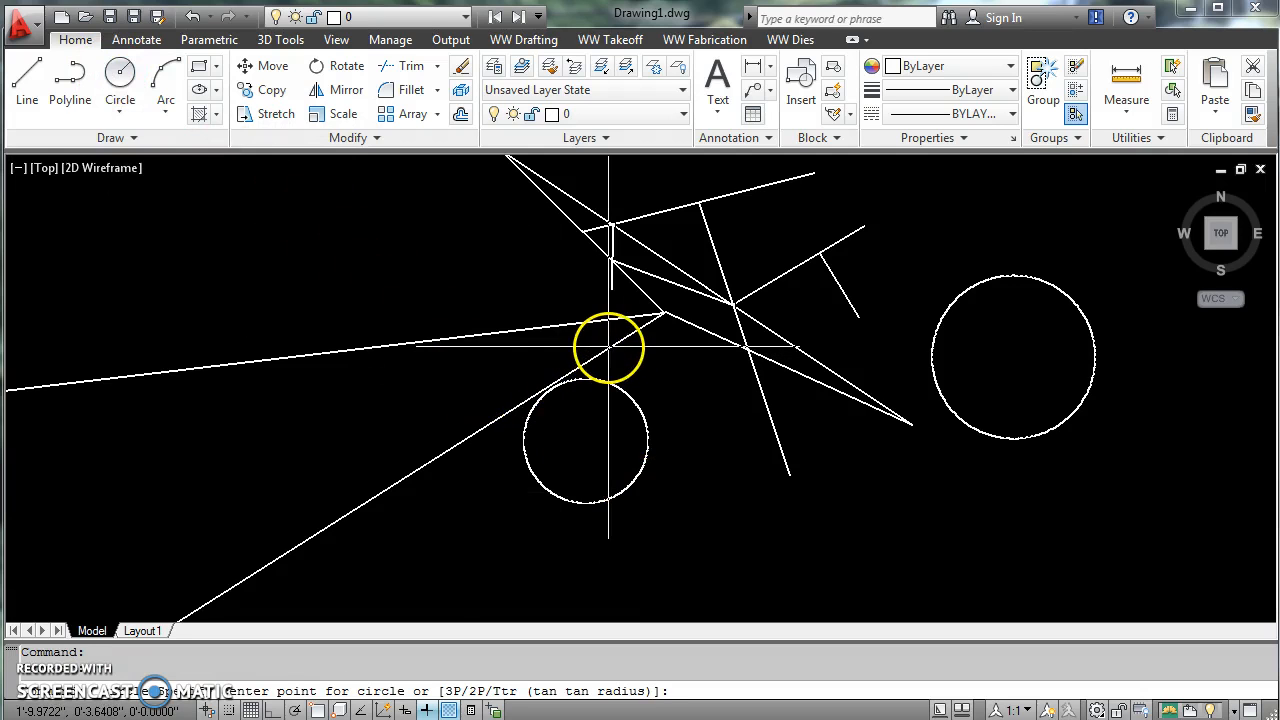
{"action": "right_click", "coordinate": [480, 210], "text": "shift"}
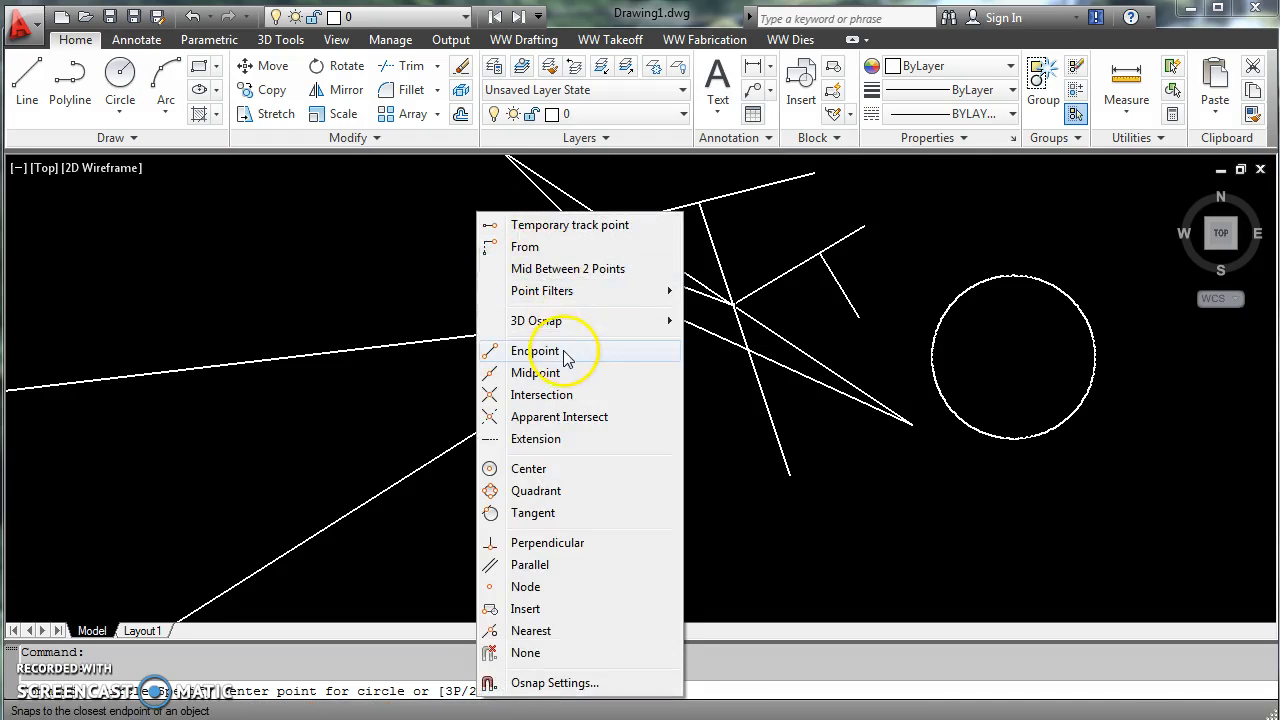
{"action": "left_click", "coordinate": [506, 351]}
{"action": "left_click", "coordinate": [552, 327]}
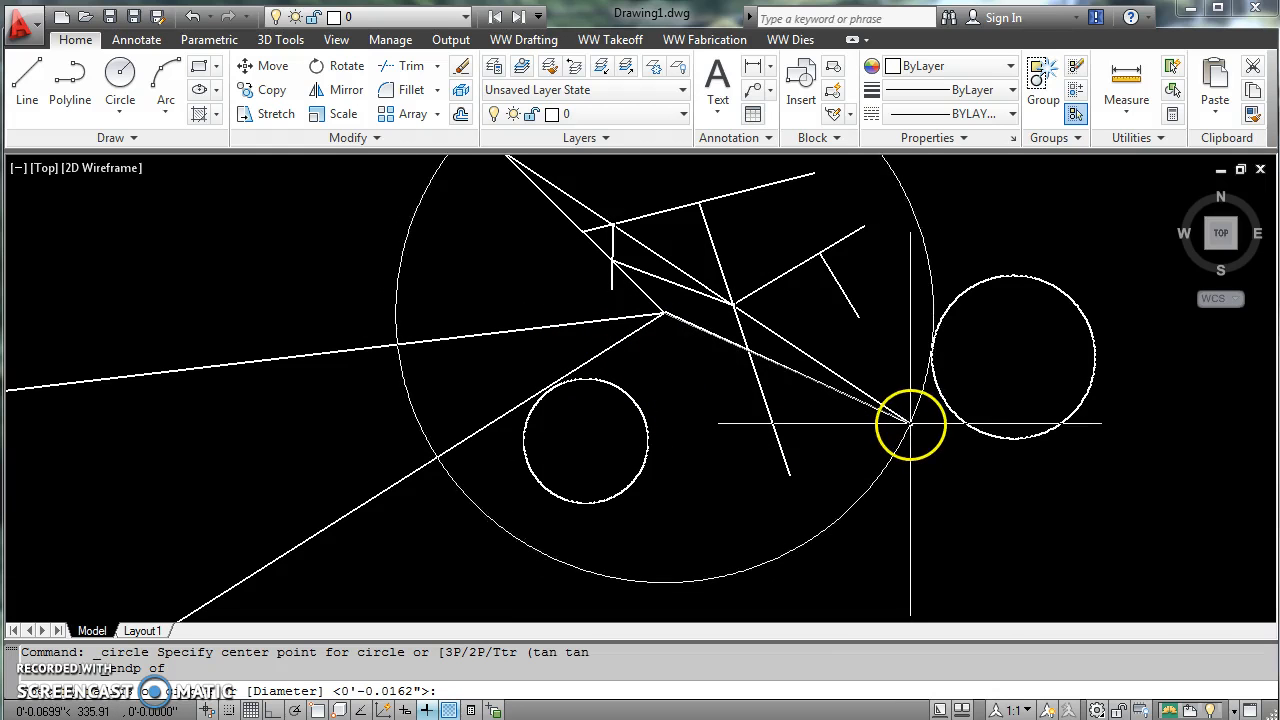
{"action": "right_click", "coordinate": [910, 456], "text": "shift"}
{"action": "left_click", "coordinate": [970, 598]}
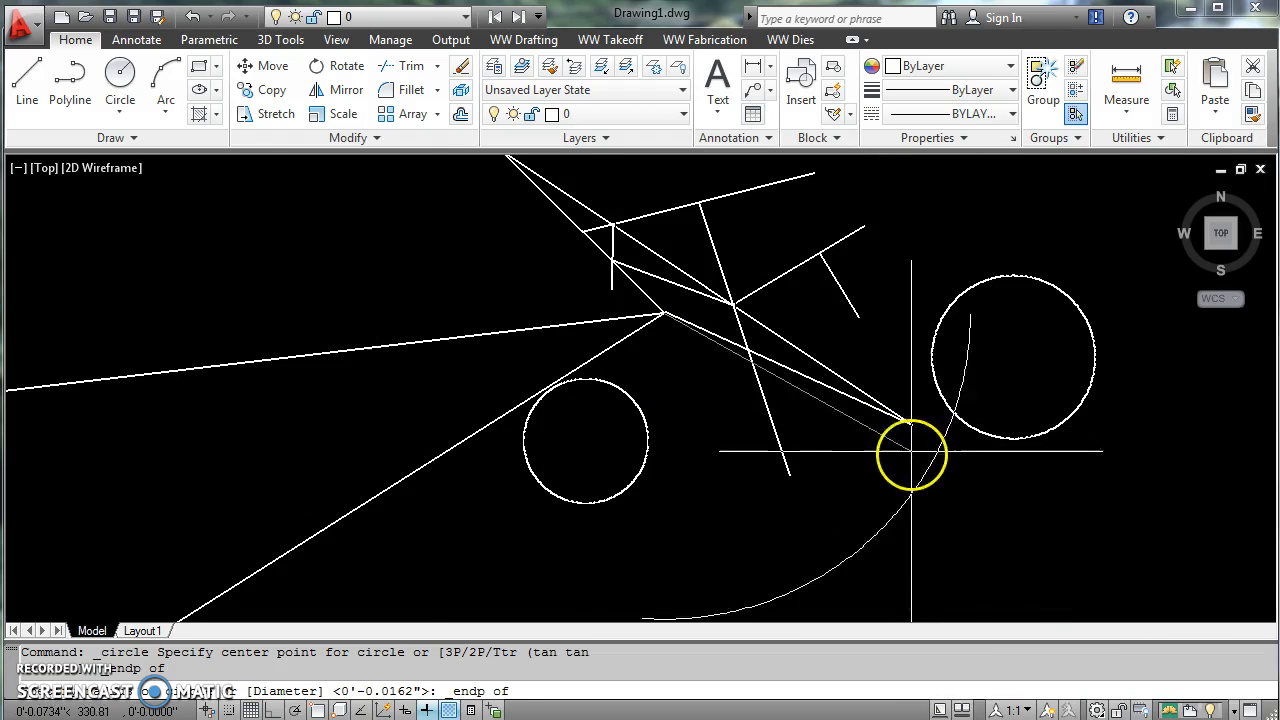
{"action": "left_click", "coordinate": [966, 513]}
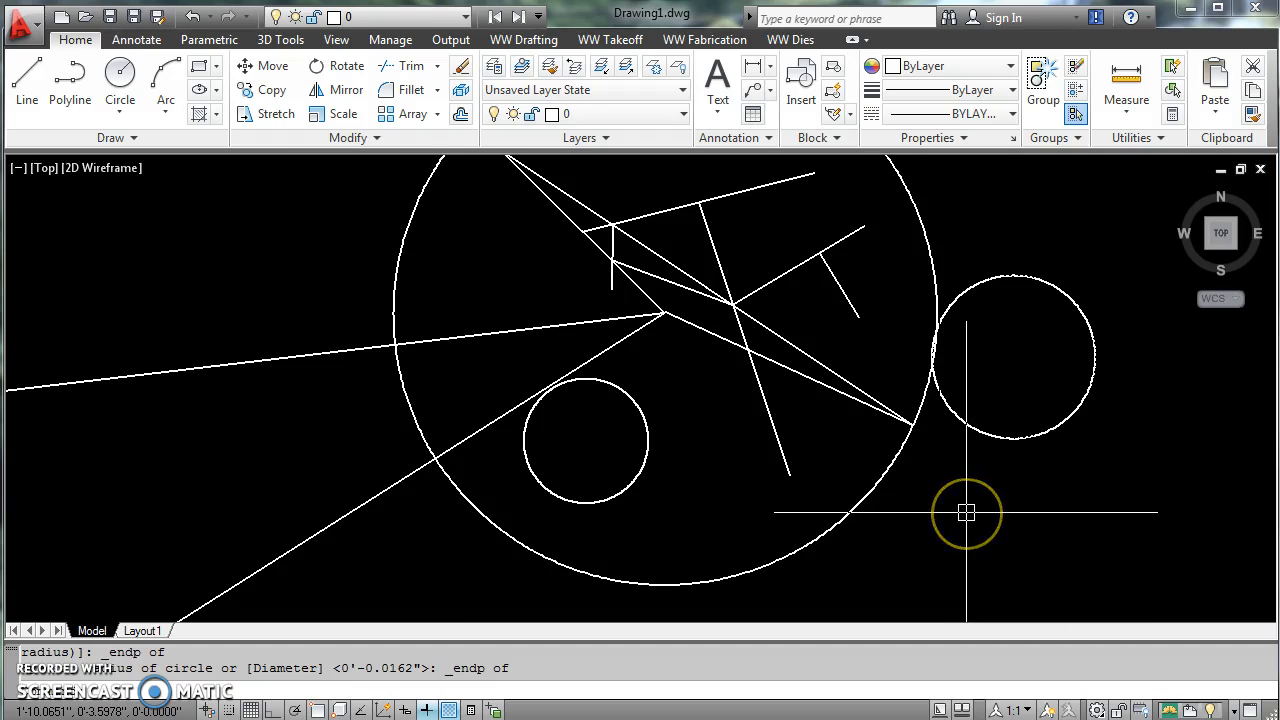
{"action": "left_click", "coordinate": [880, 508]}
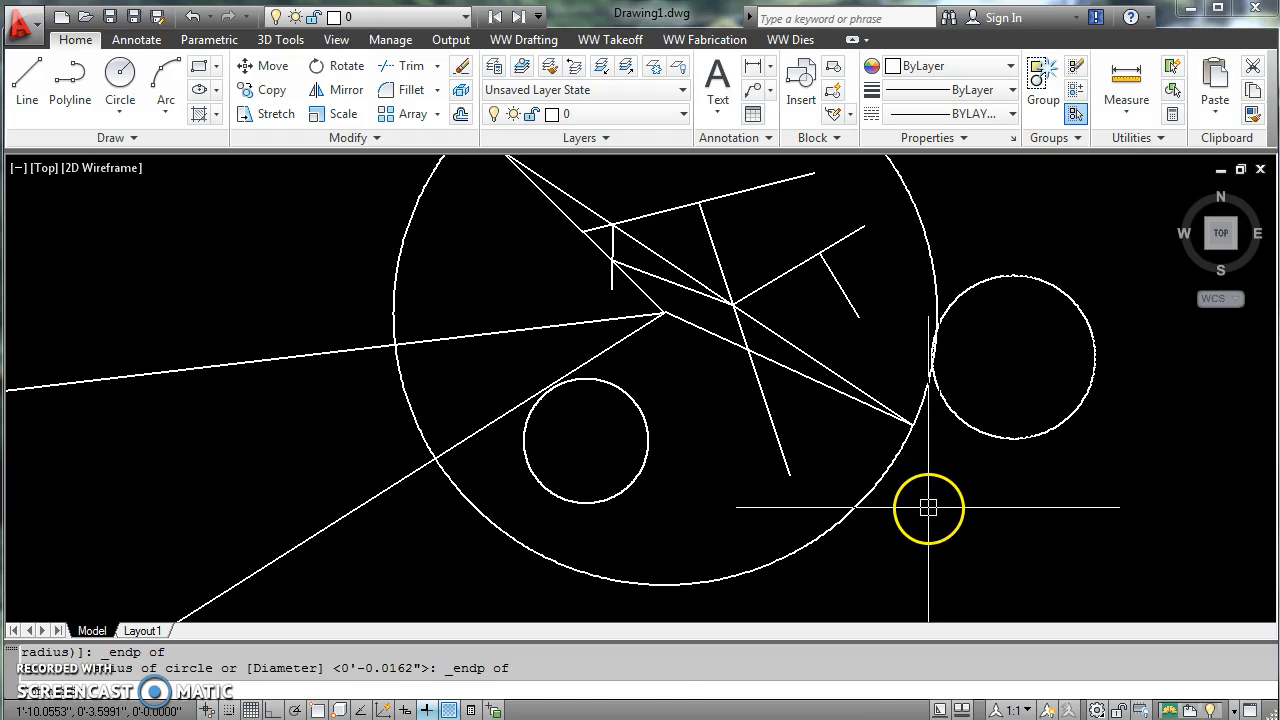
Draw a circle centered on the large circle's left quadrant with its radius reaching the small lower circle's center, using Quadrant and Center snaps.
{"action": "key", "text": "space"}
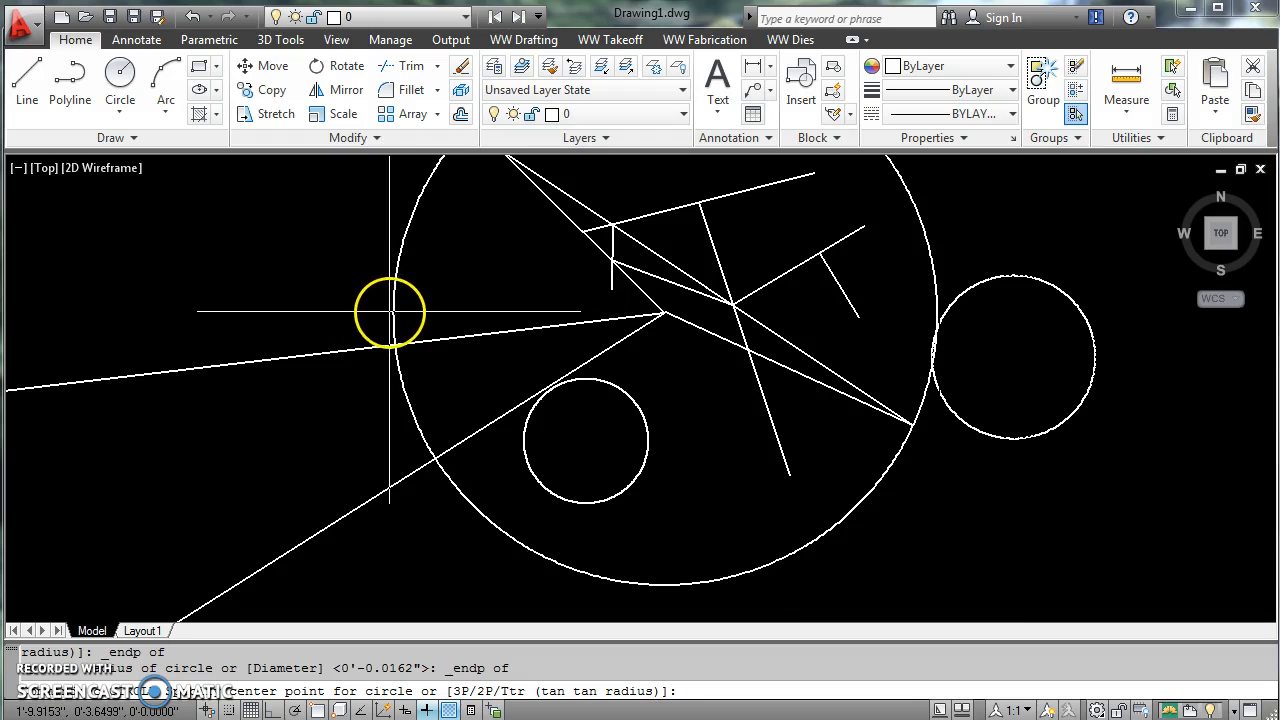
{"action": "right_click", "coordinate": [316, 244], "text": "shift"}
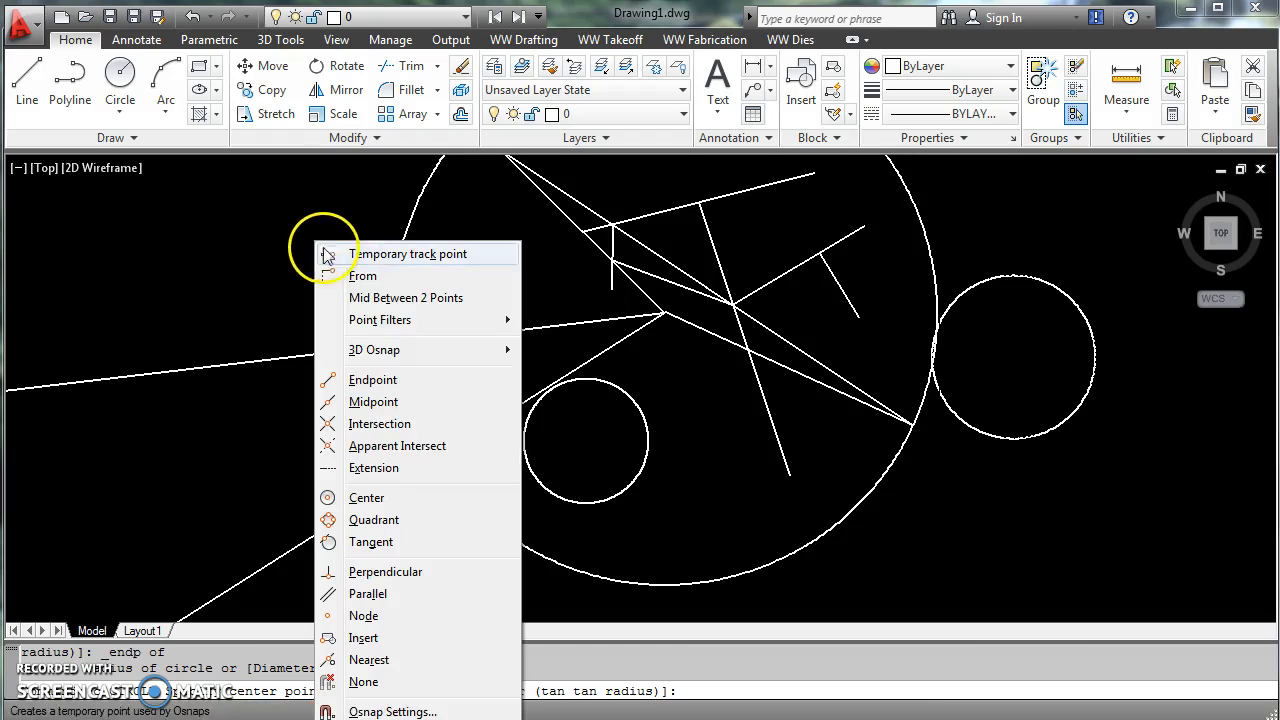
{"action": "left_click", "coordinate": [390, 522]}
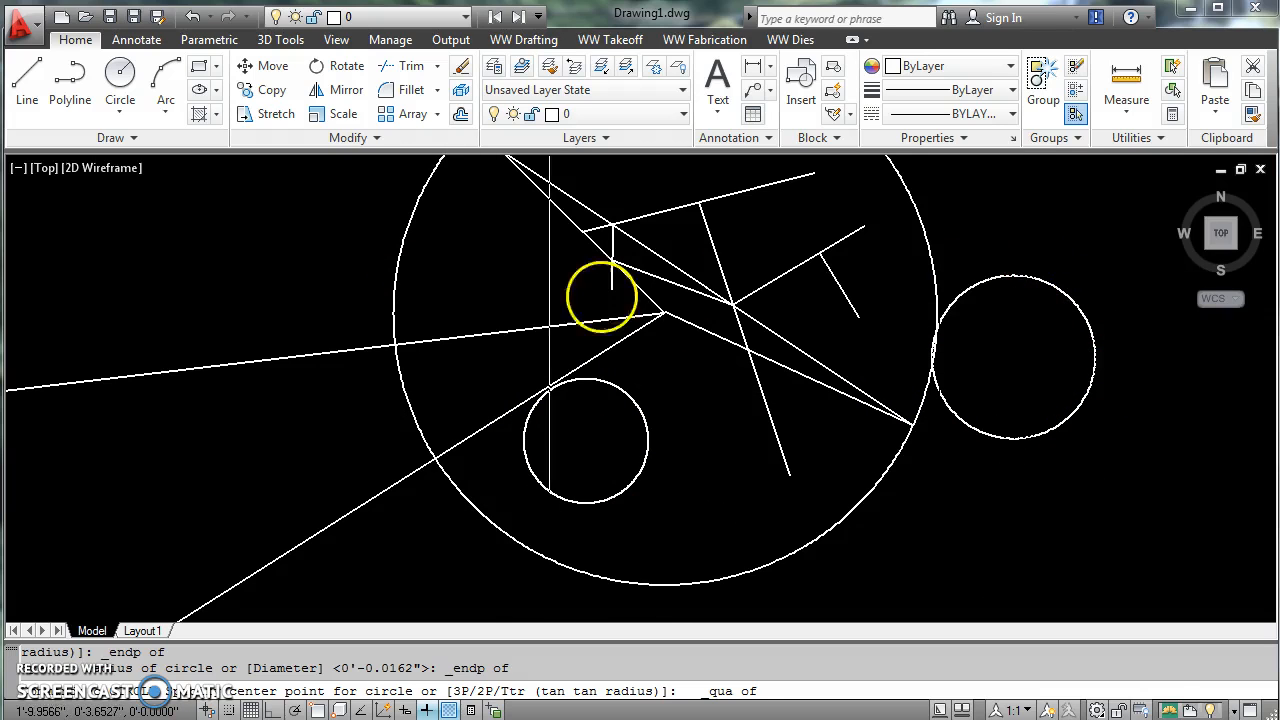
{"action": "left_click", "coordinate": [396, 300]}
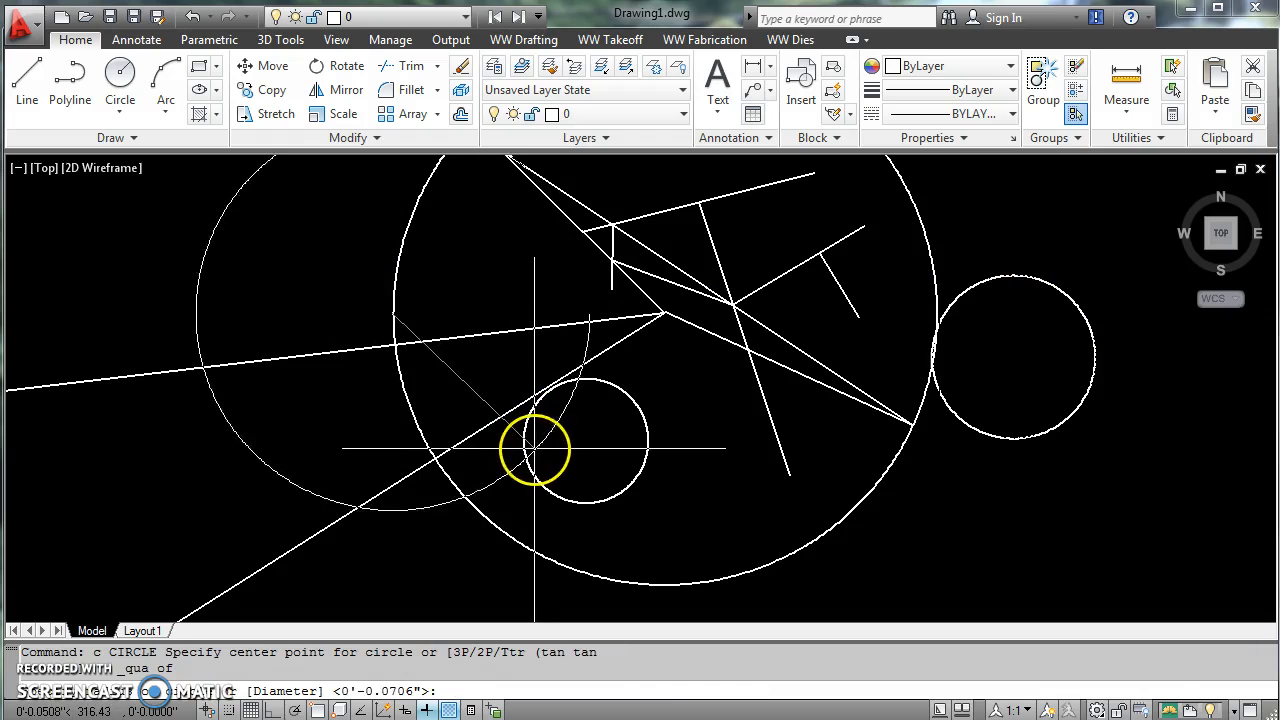
{"action": "right_click", "coordinate": [604, 466], "text": "shift"}
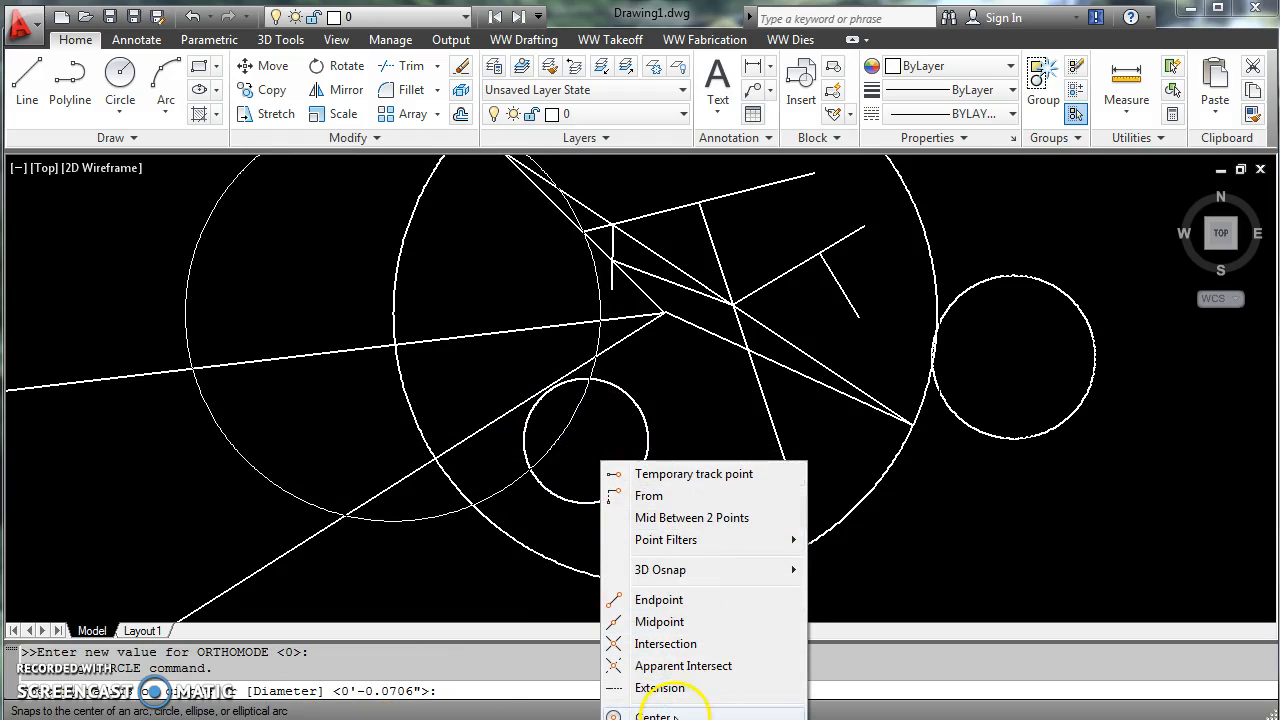
{"action": "right_click", "coordinate": [650, 197], "text": "shift"}
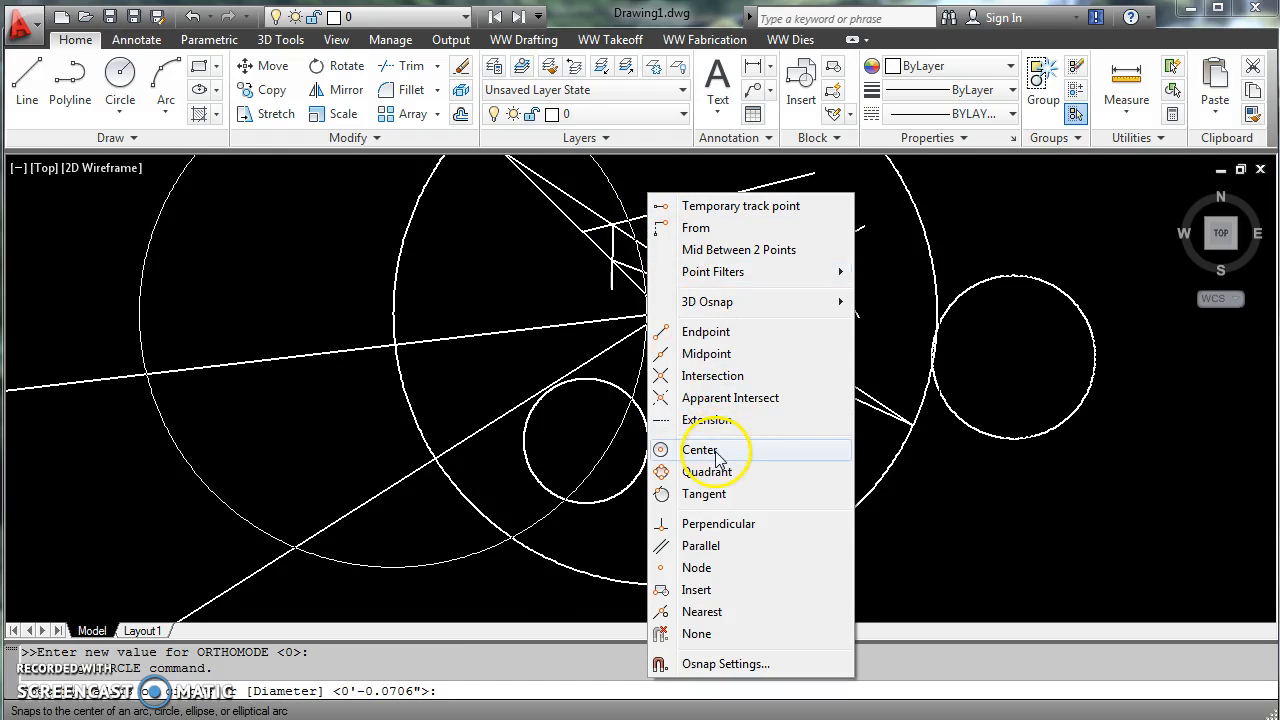
{"action": "left_click", "coordinate": [717, 455]}
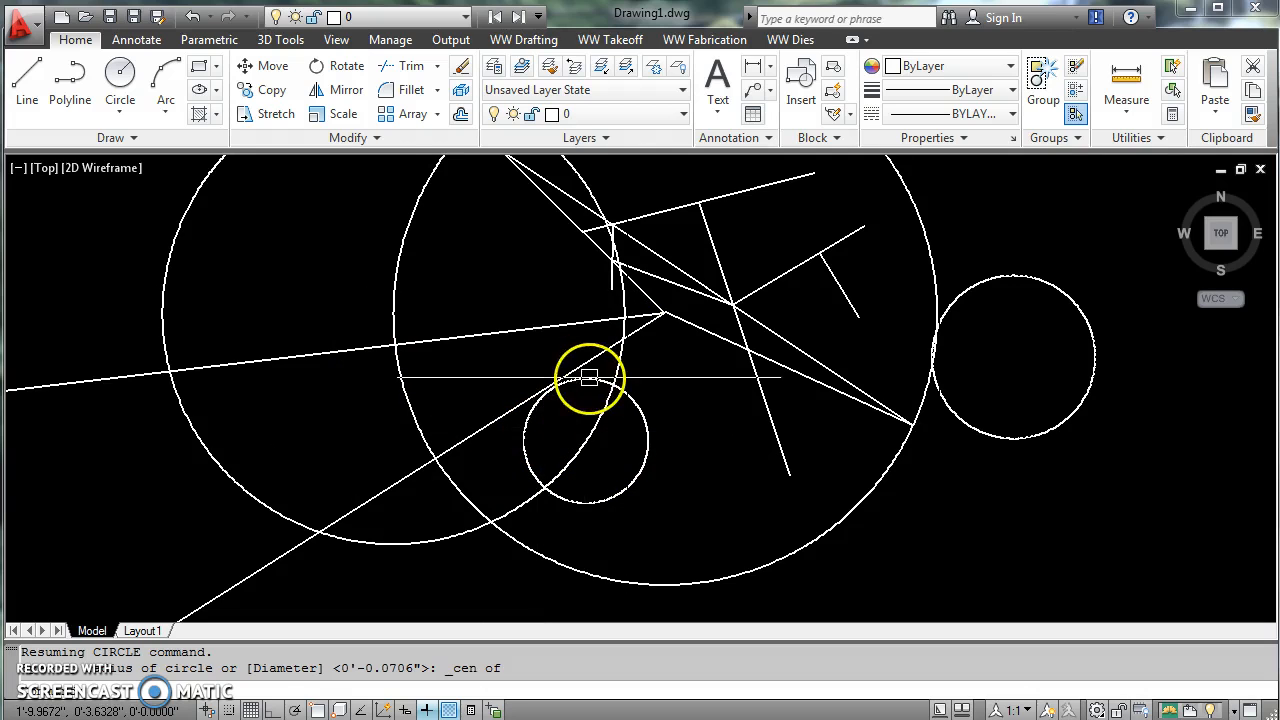
Draw a freehand Start, Center, End arc below the right-hand circle, bulging right and ending inside that circle.
{"action": "left_click", "coordinate": [162, 108]}
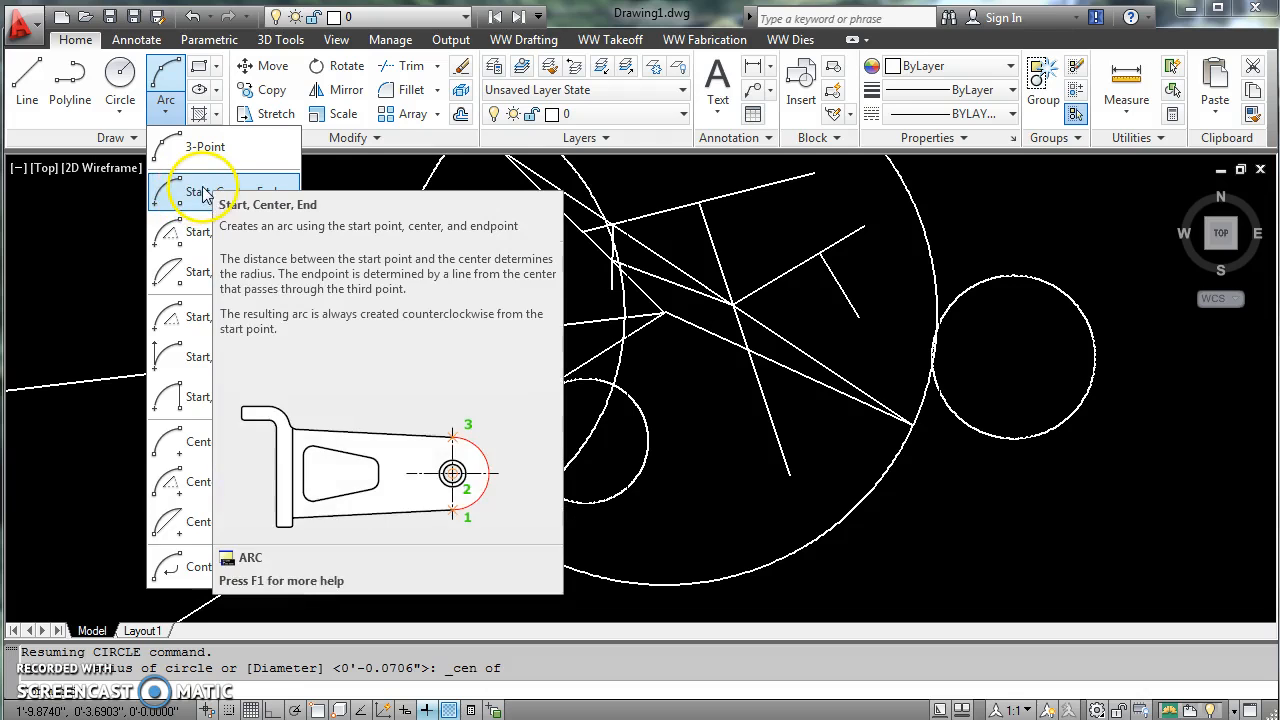
{"action": "left_click", "coordinate": [200, 194]}
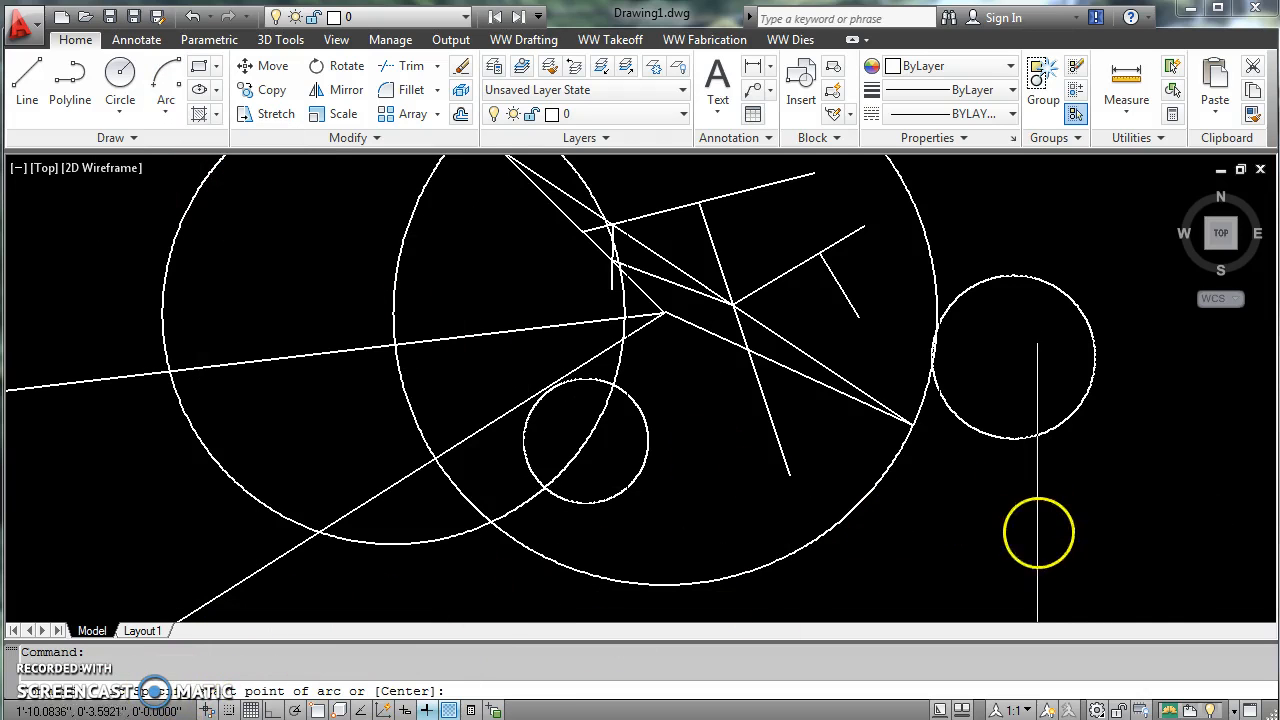
{"action": "left_click", "coordinate": [1035, 545]}
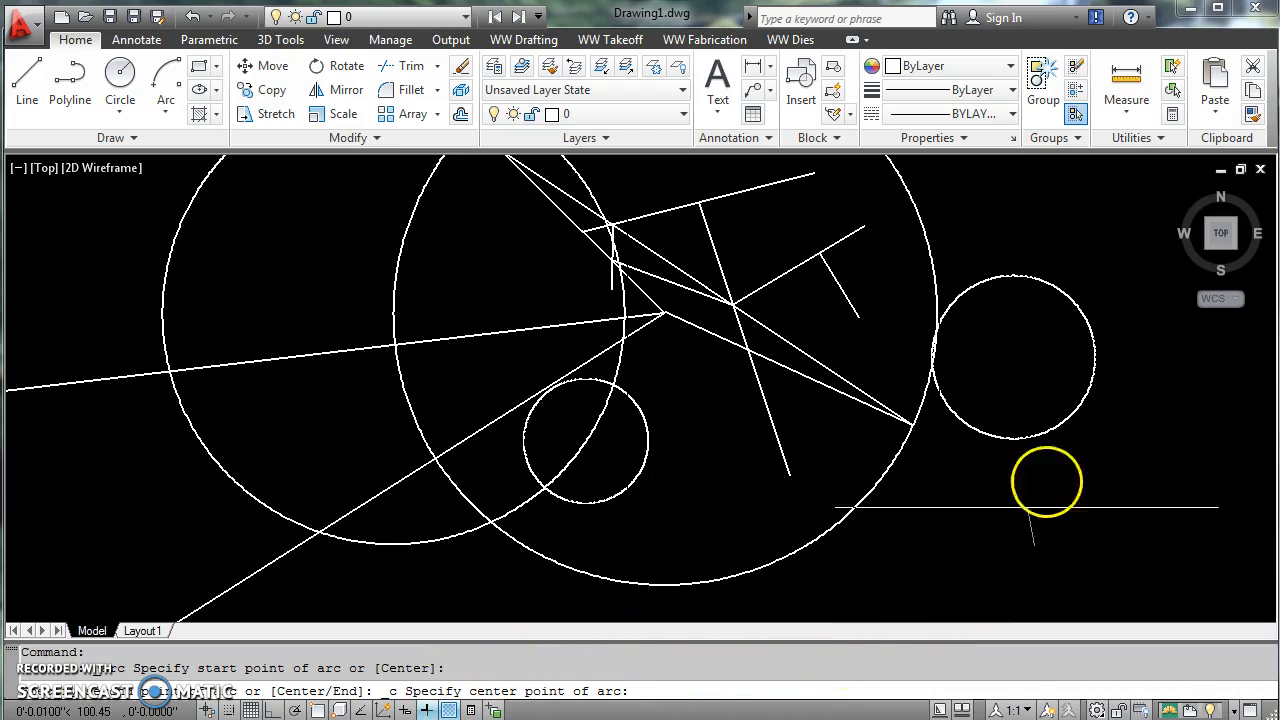
{"action": "left_click", "coordinate": [966, 489]}
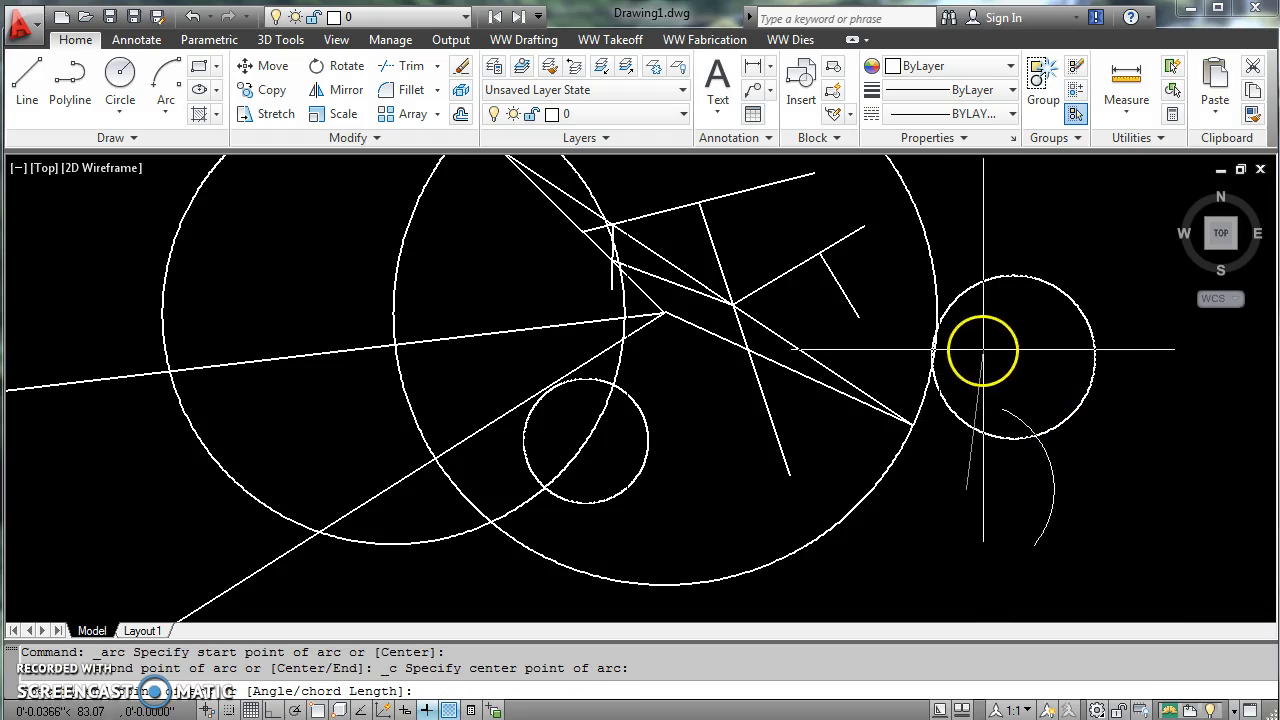
{"action": "left_click", "coordinate": [1014, 346]}
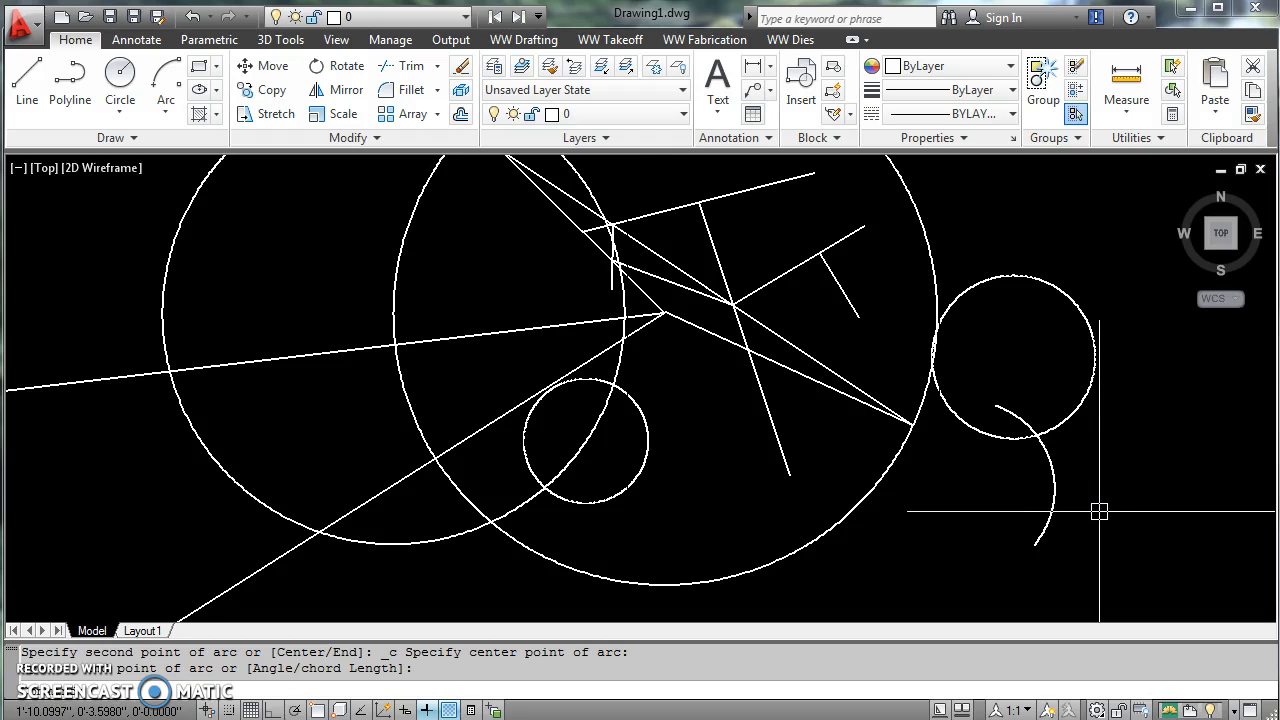
Draw a second Start, Center, End arc counterclockwise over the top of the right-hand circle, from its upper right to its upper left.
{"action": "left_click", "coordinate": [164, 76]}
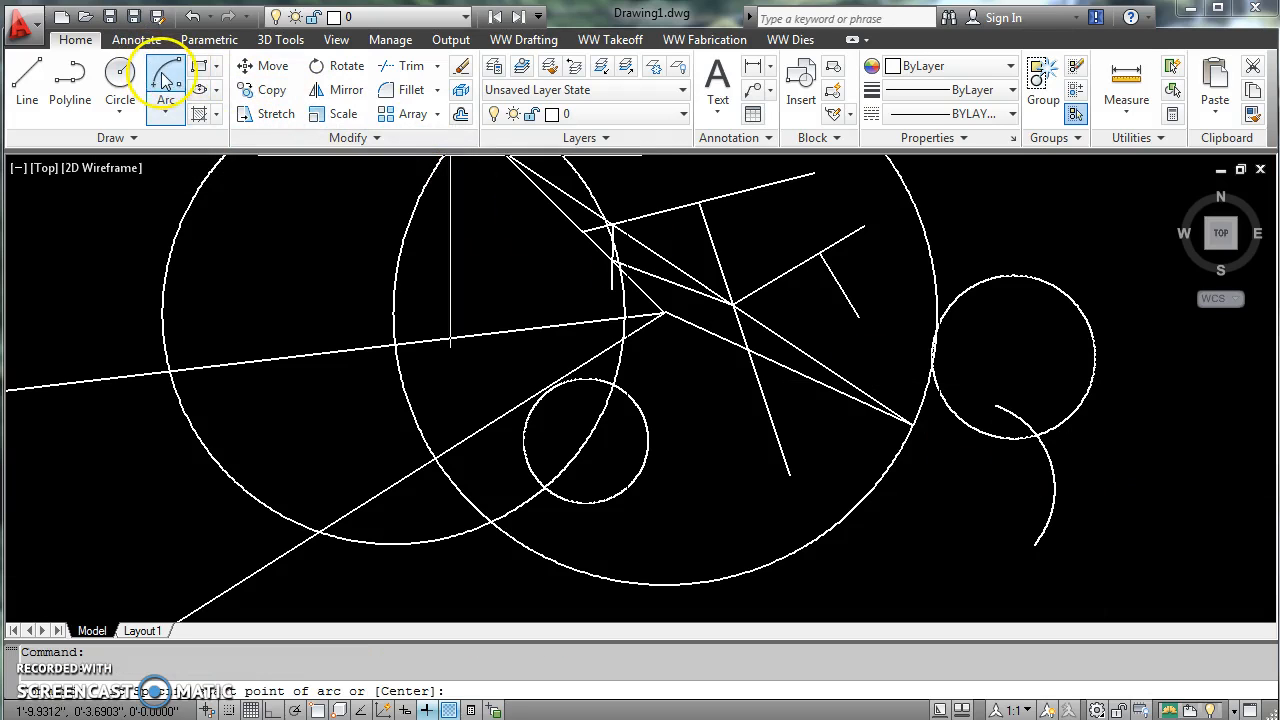
{"action": "left_click", "coordinate": [1113, 283]}
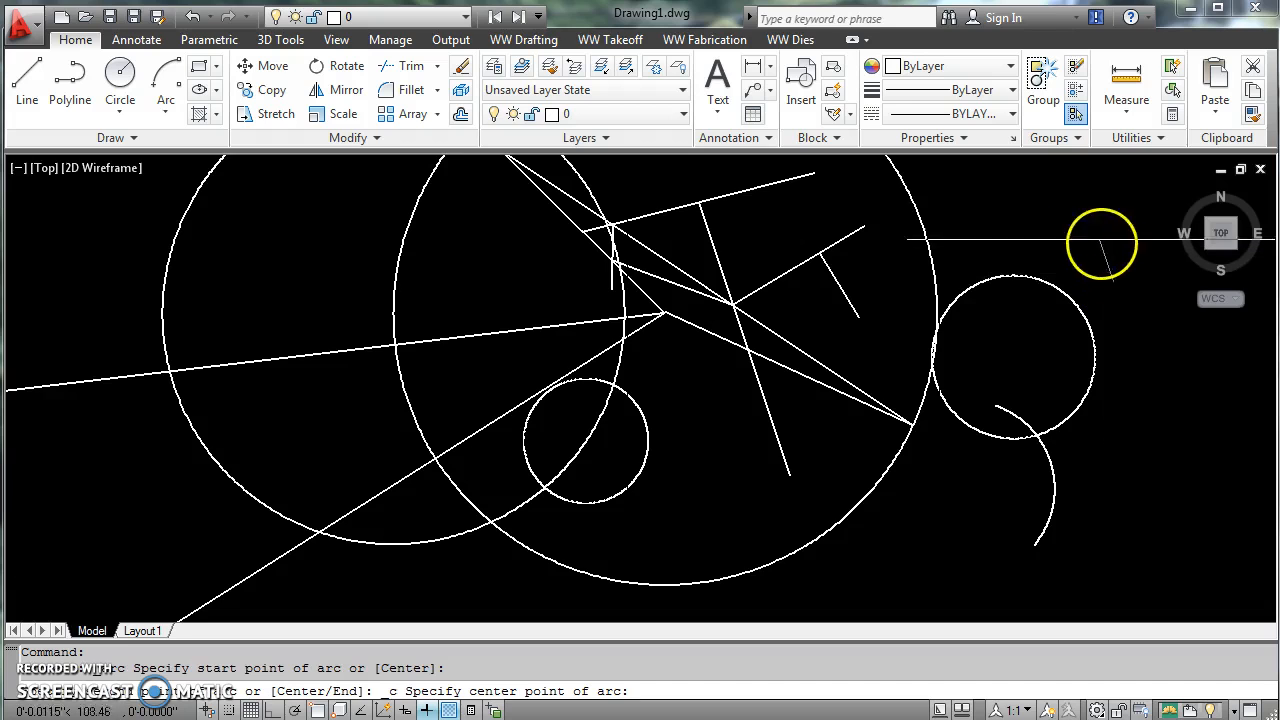
{"action": "left_click", "coordinate": [1014, 285]}
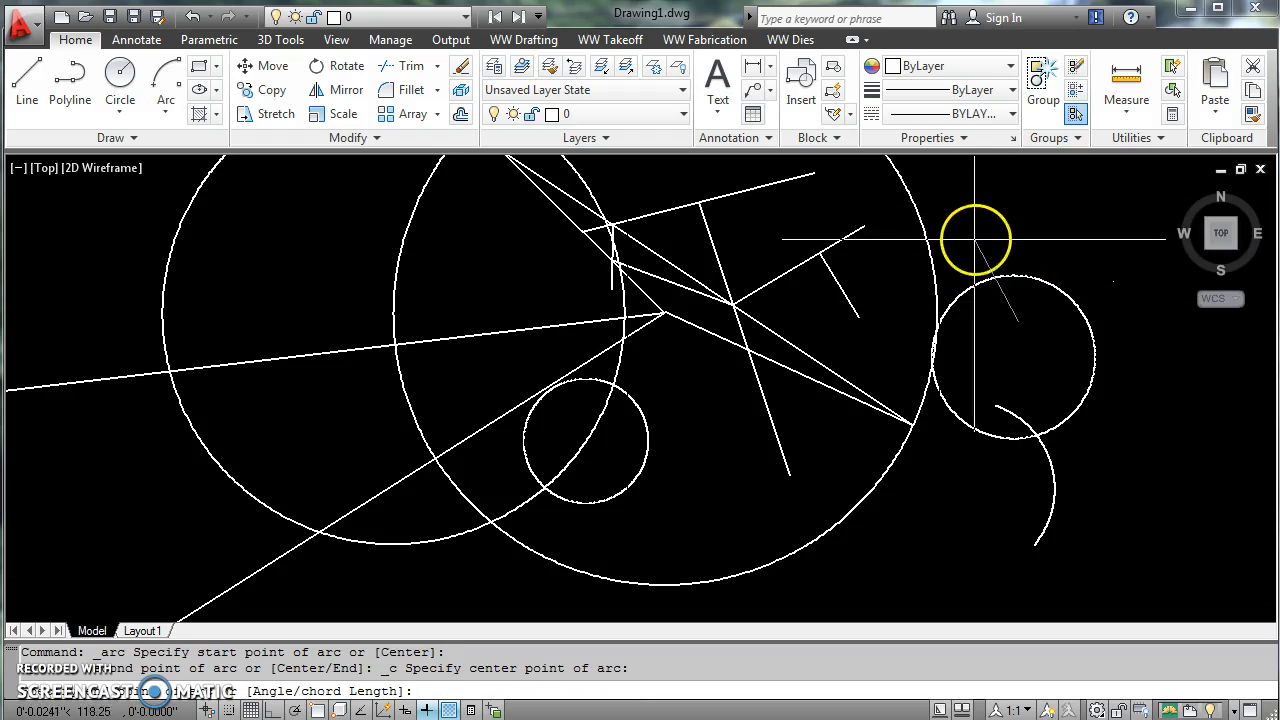
{"action": "left_click", "coordinate": [887, 281]}
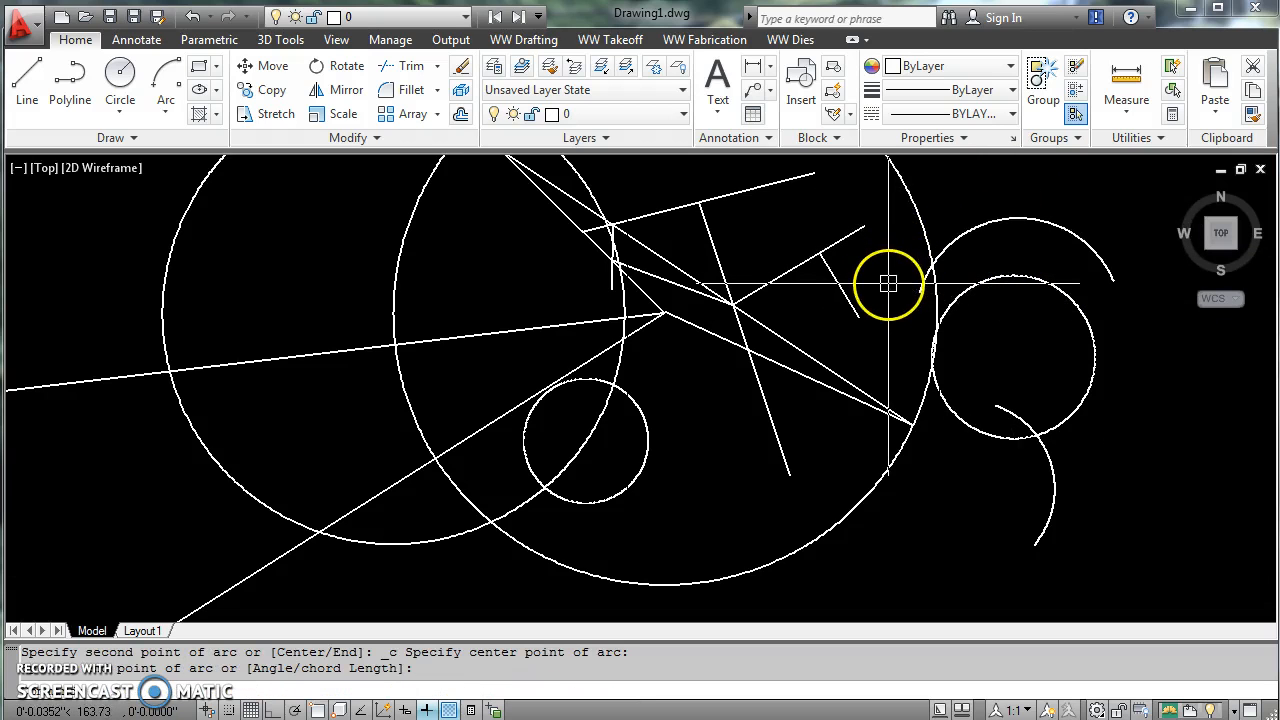